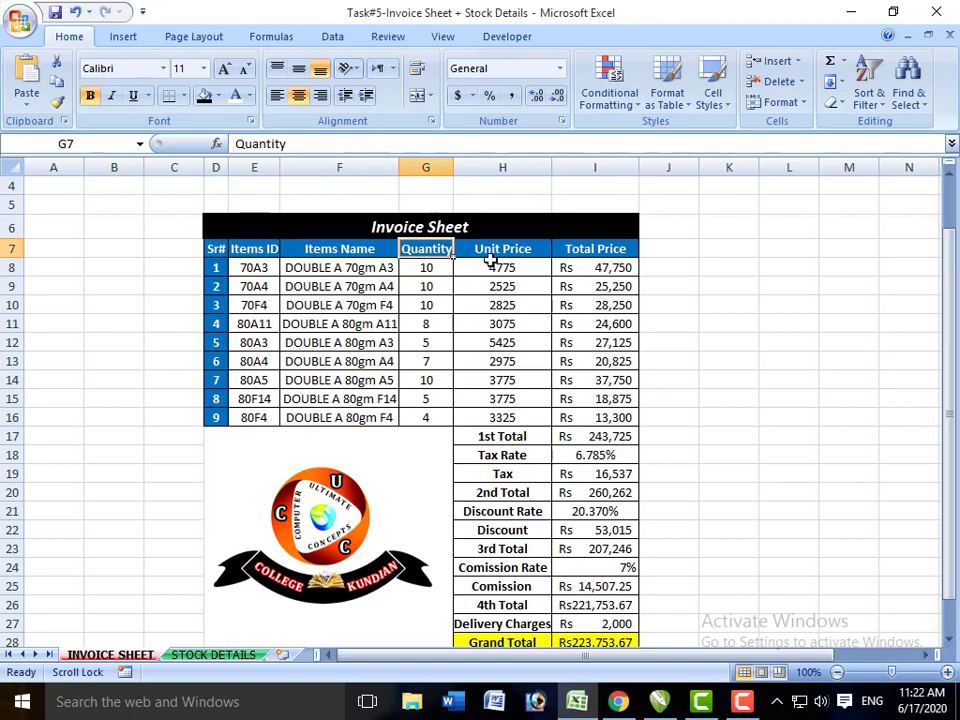
# Examine the Unit Price and Total Price headings and enlarge the worksheet view to 180%
pyautogui.click(493, 251)
pyautogui.click(568, 251)
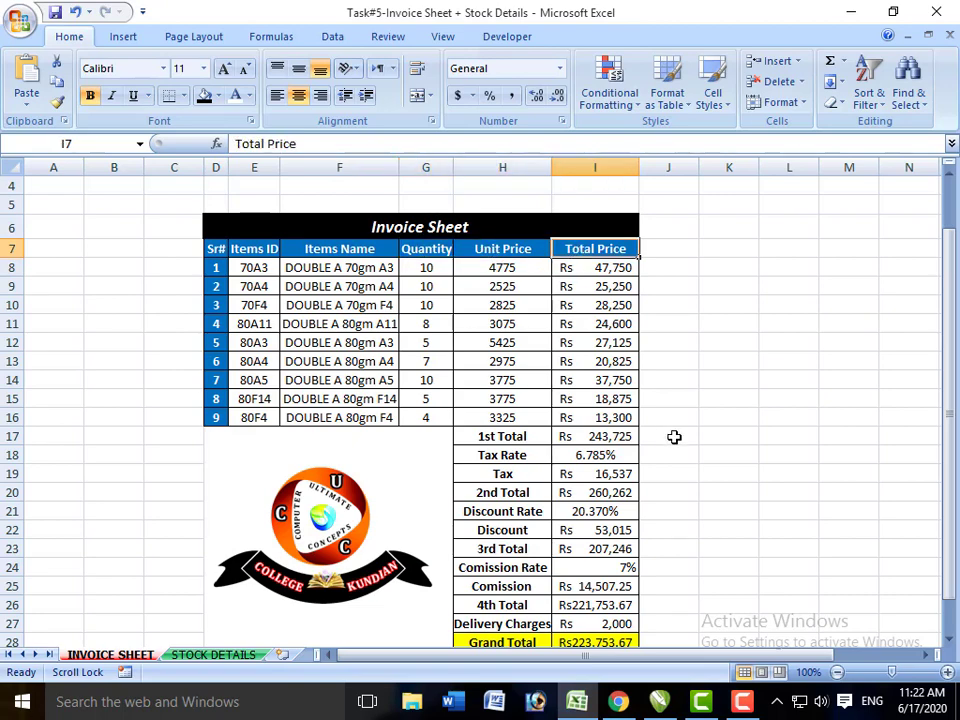
pyautogui.click(946, 673)
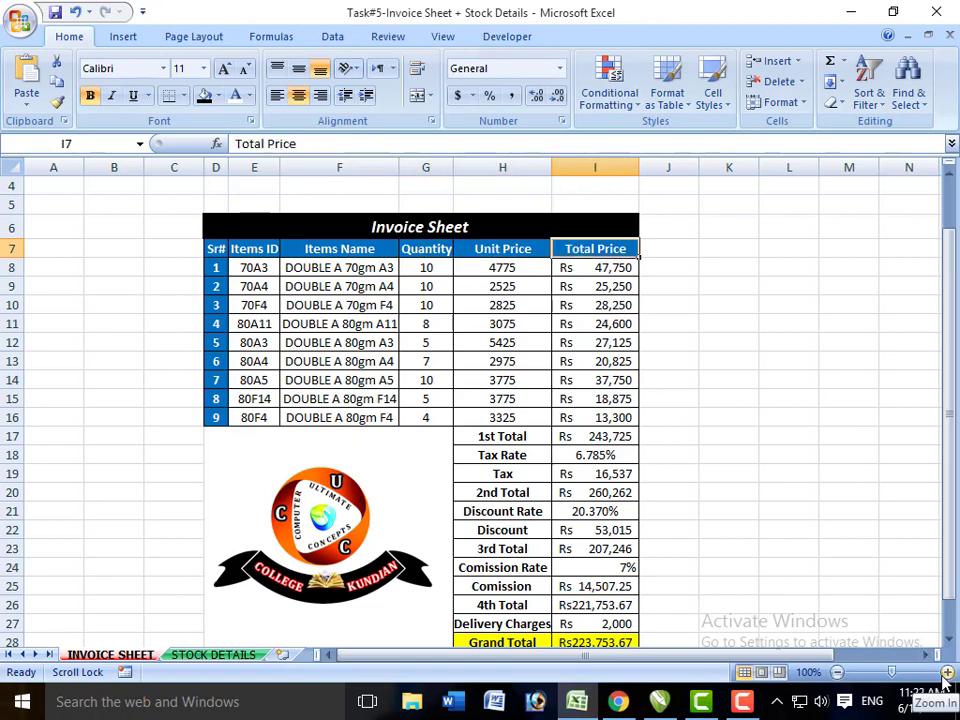
pyautogui.click(946, 673)
pyautogui.click(946, 673)
pyautogui.click(946, 673)
pyautogui.click(946, 673)
pyautogui.click(946, 673)
pyautogui.click(946, 673)
pyautogui.click(946, 673)
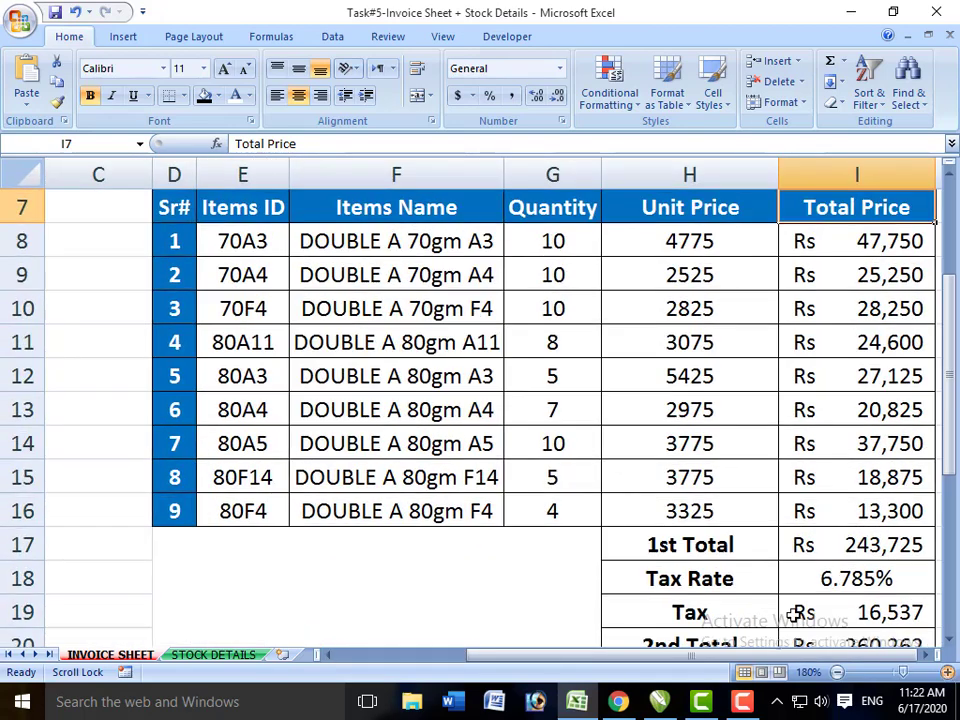
pyautogui.scroll(1, 458, 510)
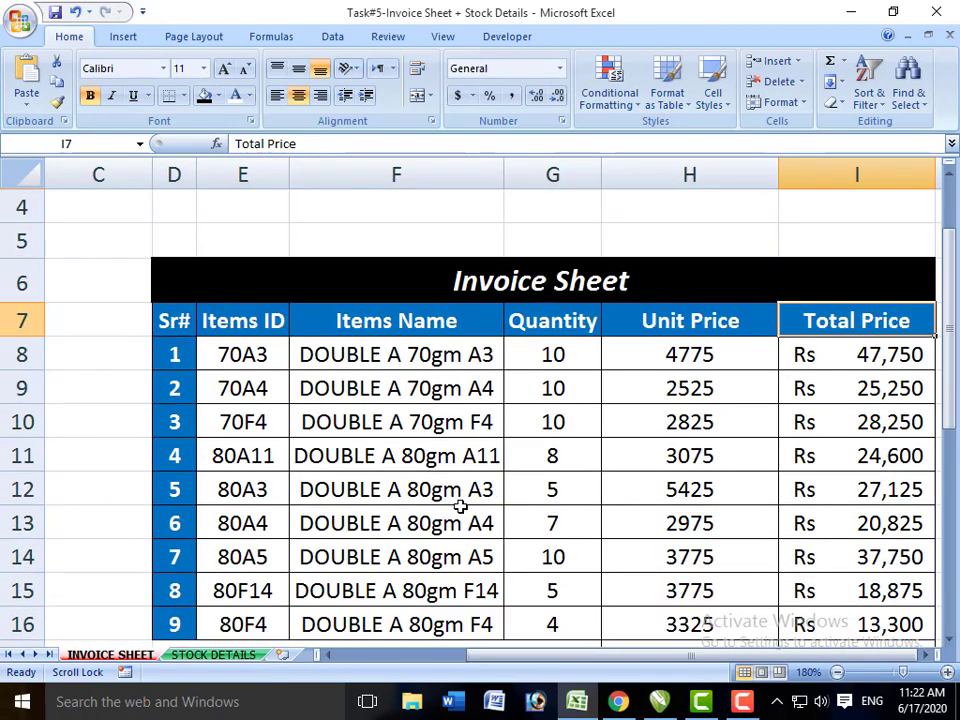
# Review the first invoice row from Items ID through Unit Price, checking which cells hold formulas
pyautogui.click(227, 345)
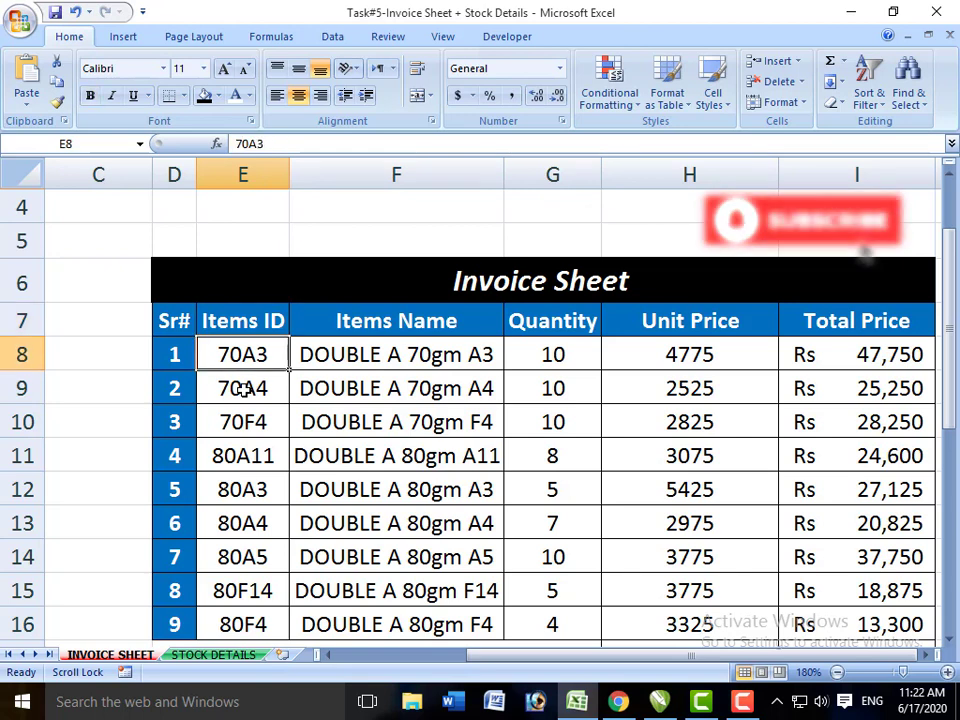
pyautogui.press('Right')
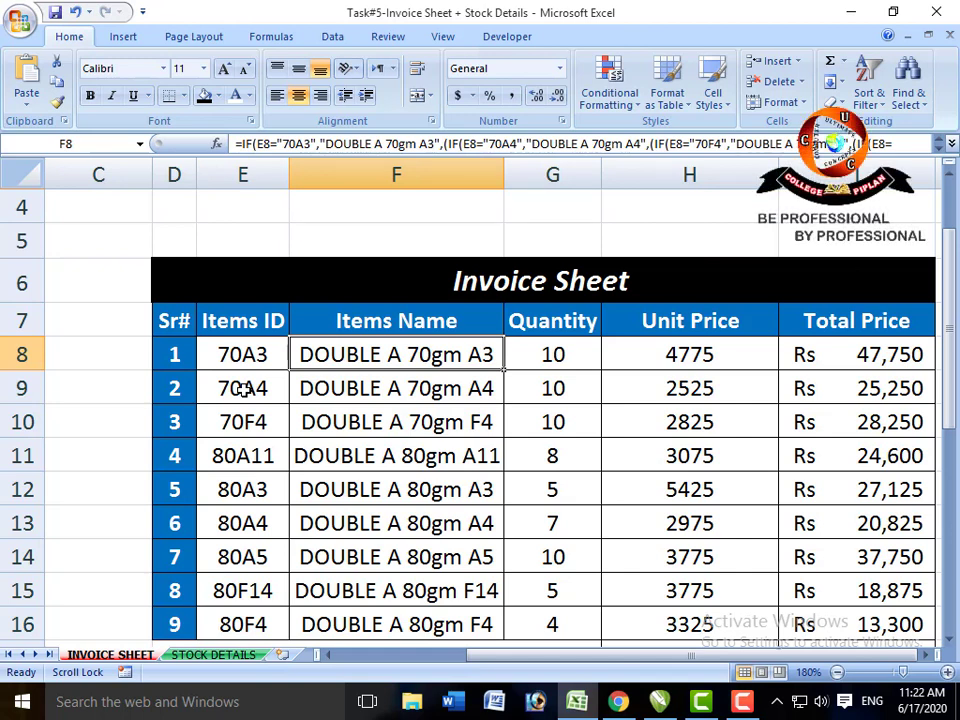
pyautogui.press('Right')
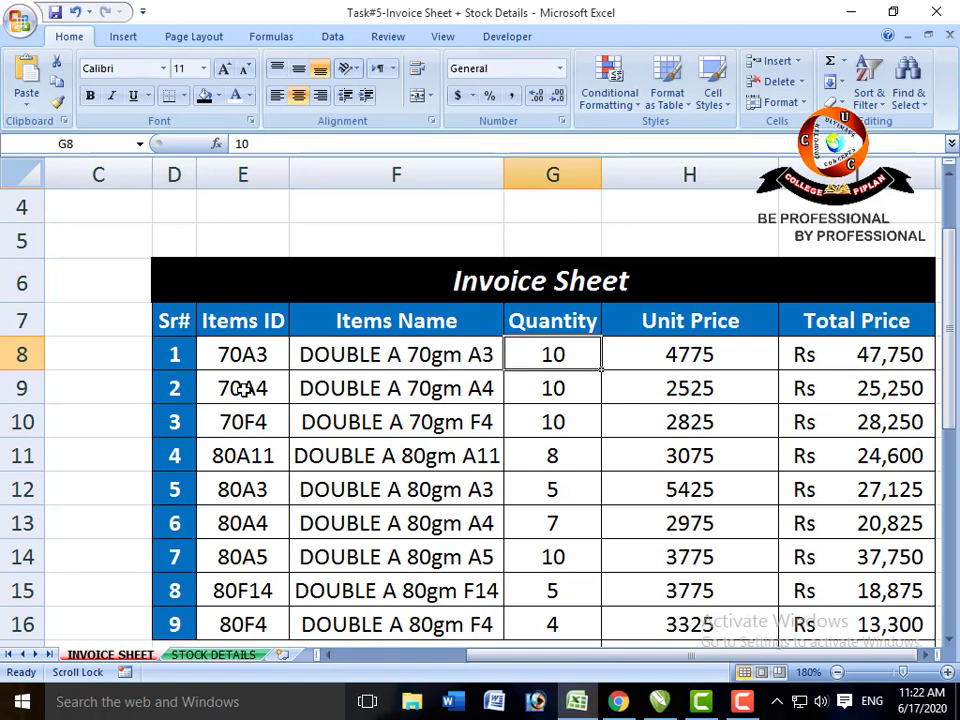
pyautogui.press('Right')
pyautogui.press('Right')
pyautogui.press('Right')
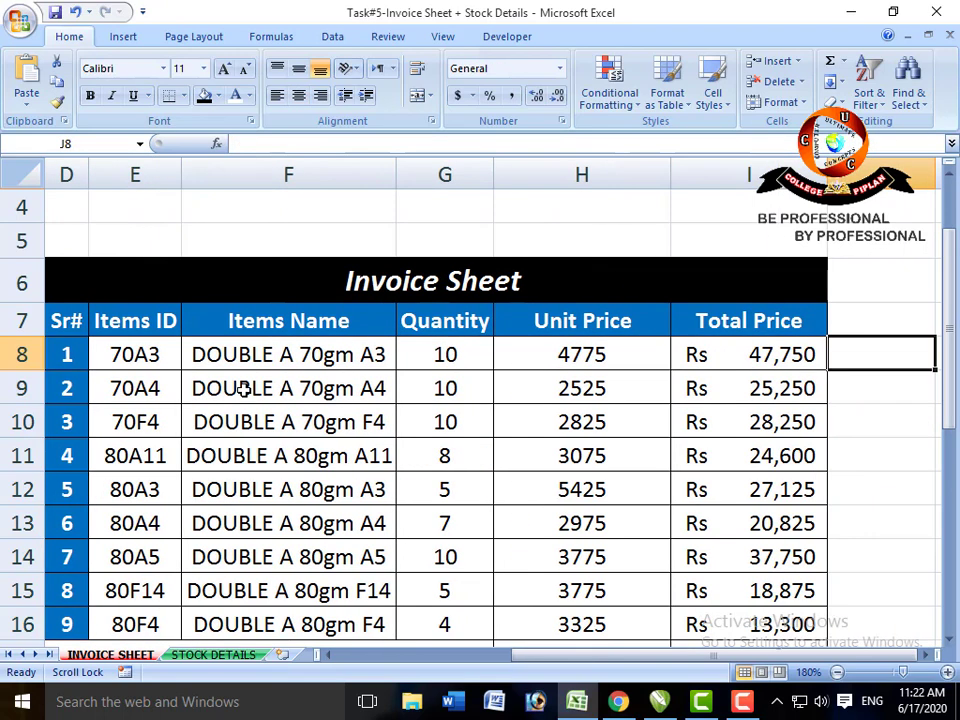
pyautogui.press('Left')
pyautogui.press('Left')
pyautogui.press('Left')
pyautogui.press('Right')
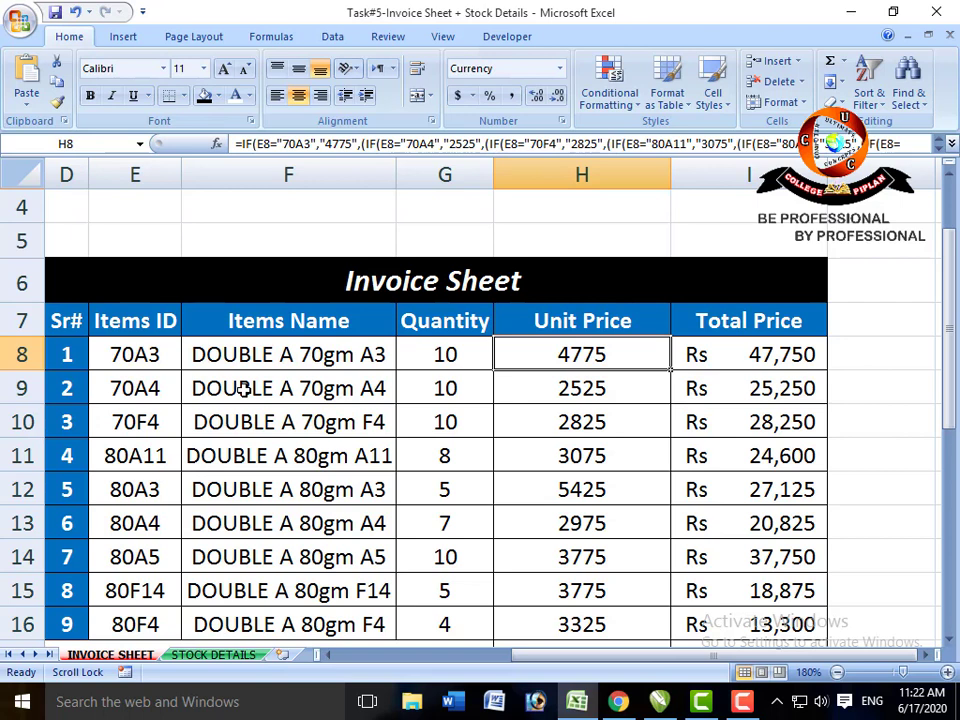
# Open the nested IF formula in Unit Price cell H8 and examine how each item ID maps to a price
pyautogui.click(257, 150)
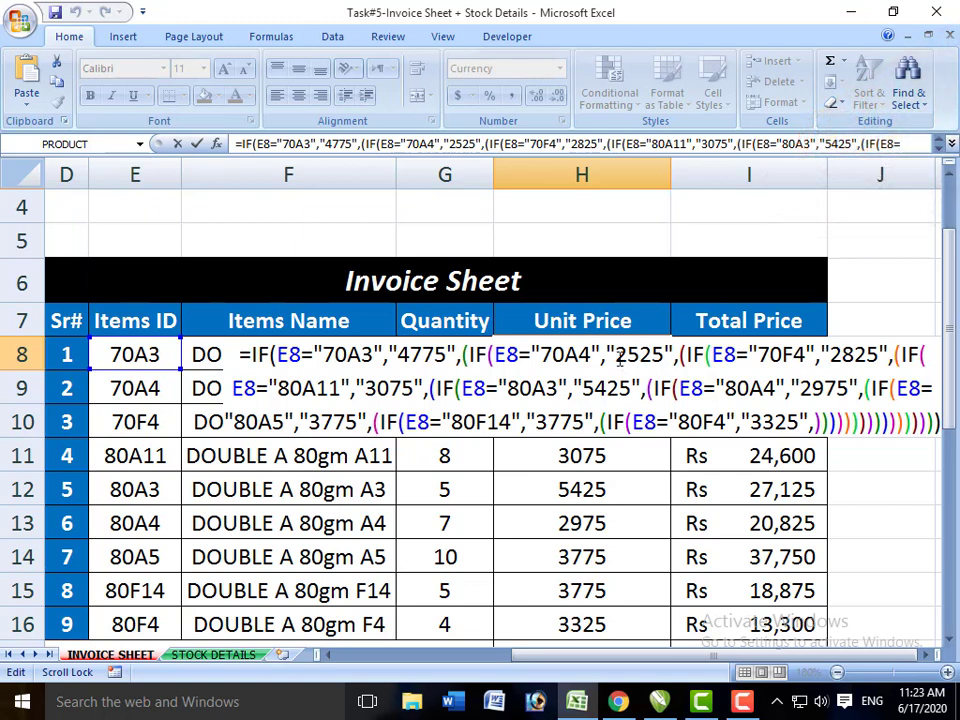
pyautogui.click(928, 664)
pyautogui.click(928, 664)
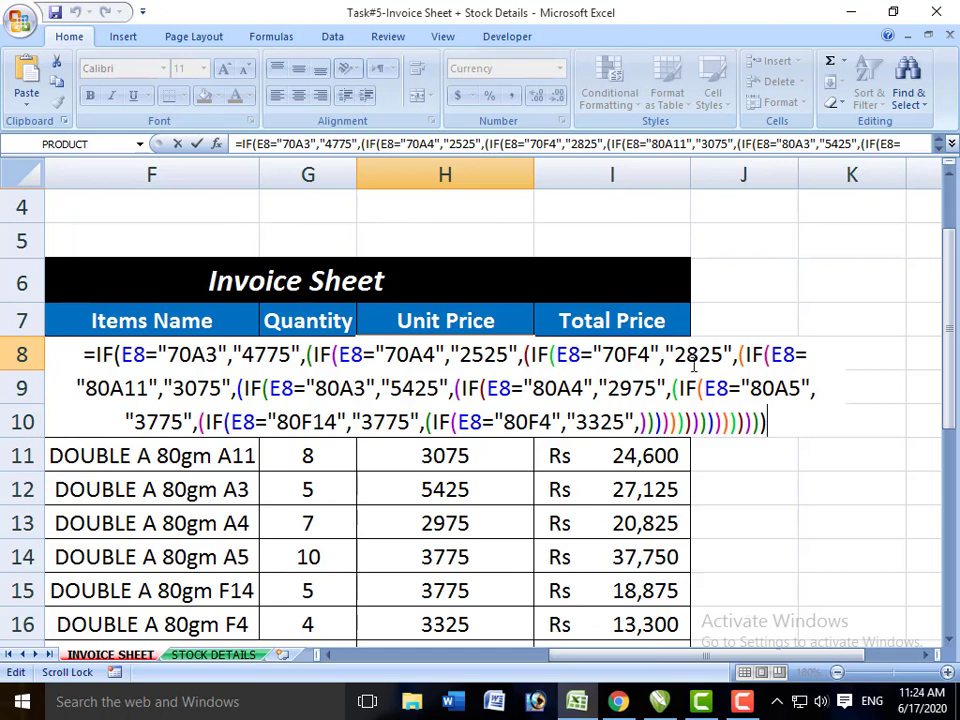
pyautogui.press('Return')
# Change the item ID in cell E8 to 70A4
pyautogui.press('Up')
pyautogui.press('Left')
pyautogui.press('Left')
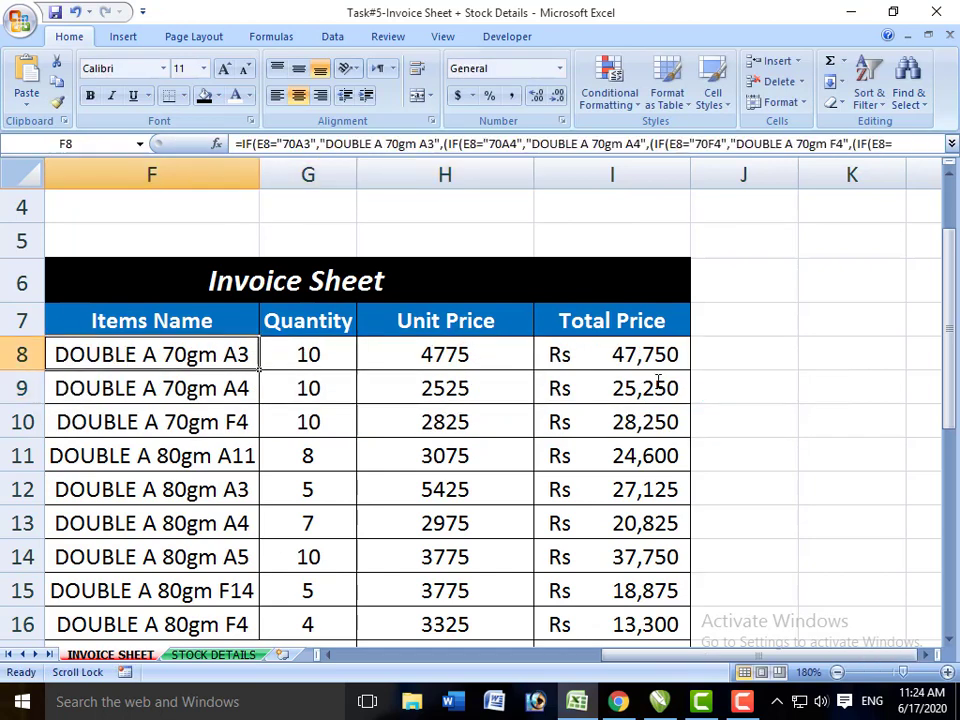
pyautogui.press('Left')
pyautogui.press('Left')
pyautogui.press('Right')
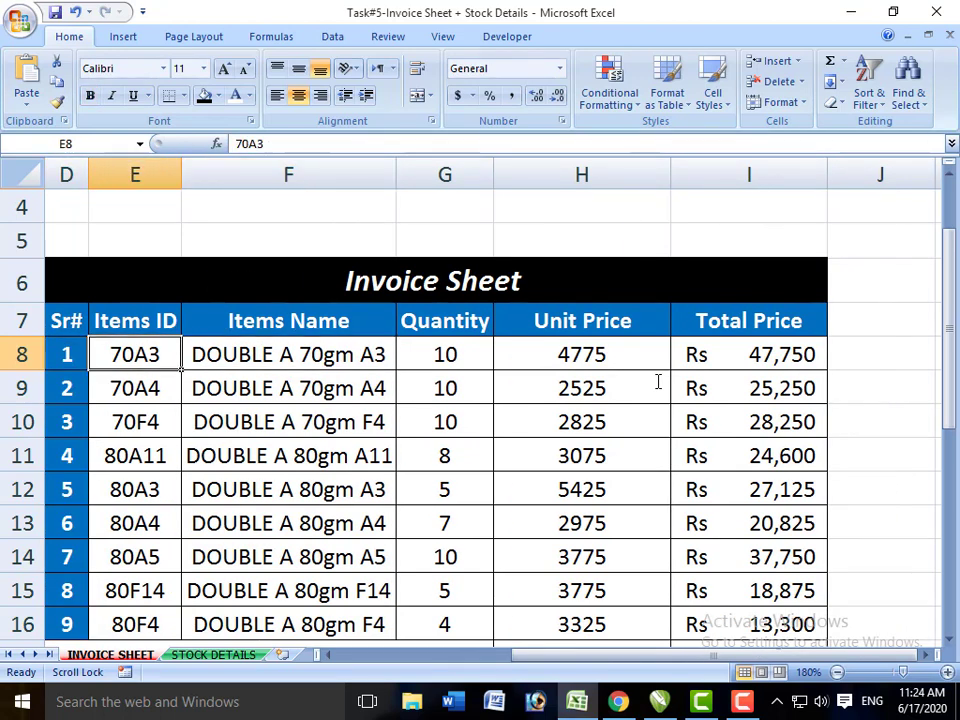
pyautogui.write('70')
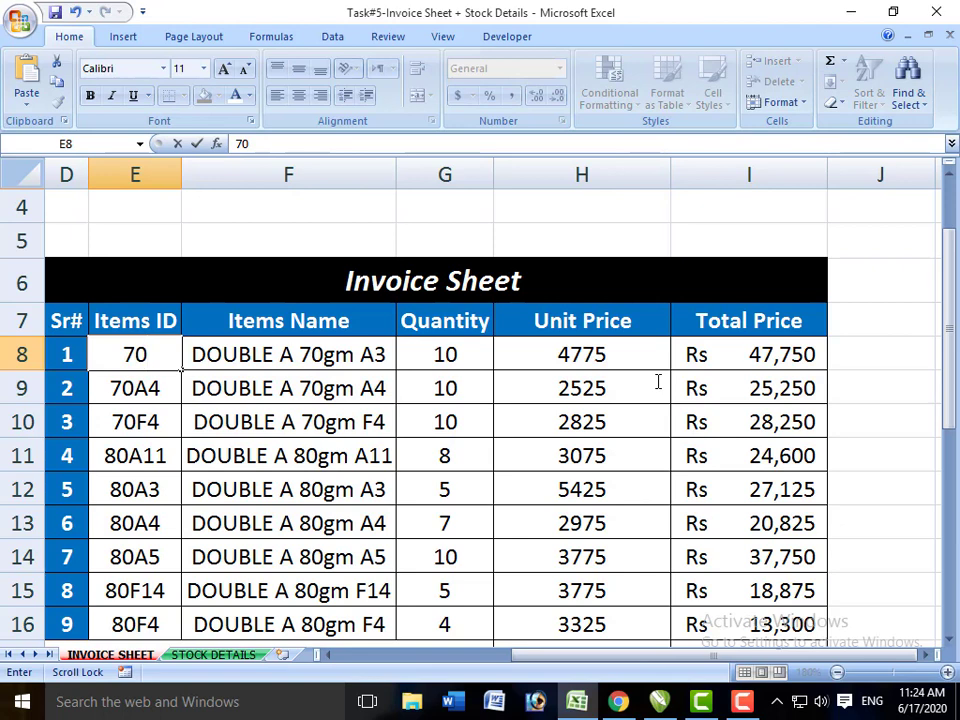
pyautogui.write('A4')
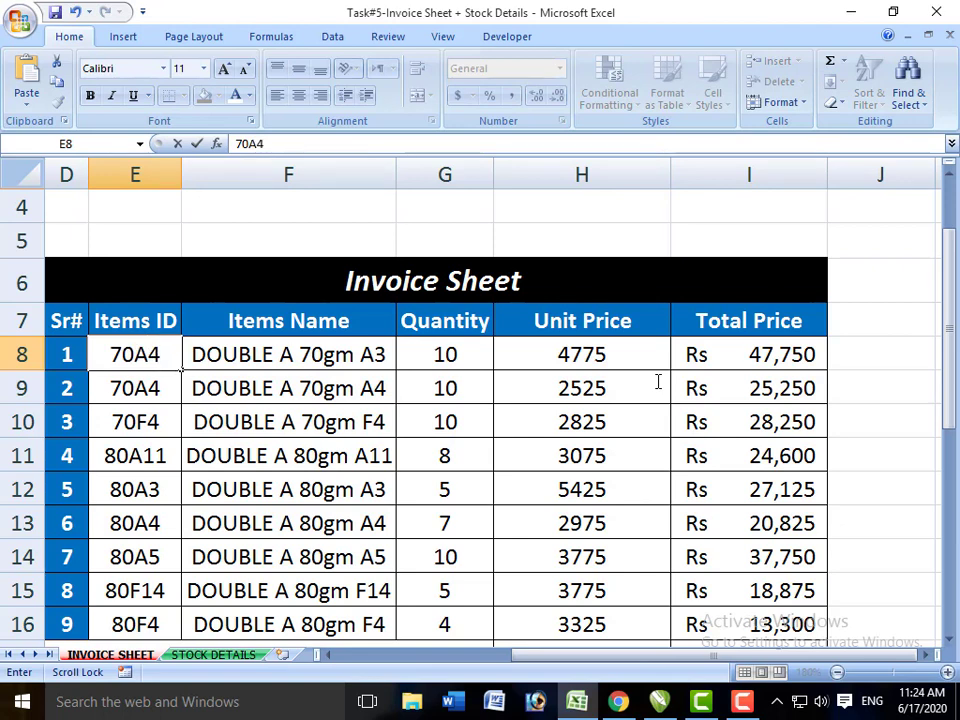
pyautogui.press('Right')
pyautogui.press('Left')
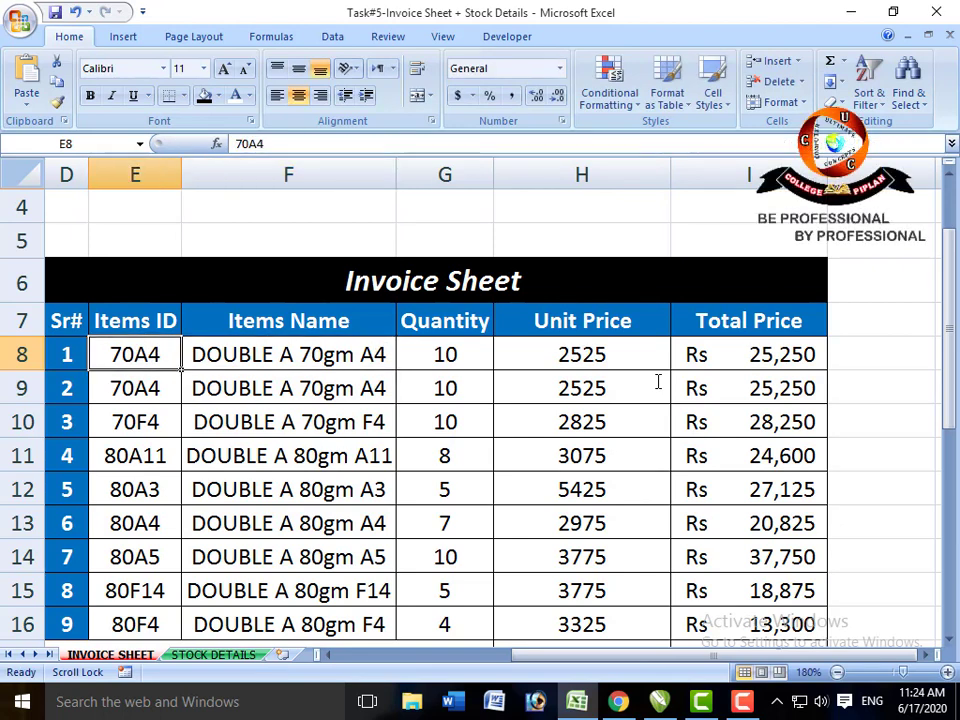
# Check how the item name, unit price and total price in row 8 respond to the new item ID
pyautogui.press('Right')
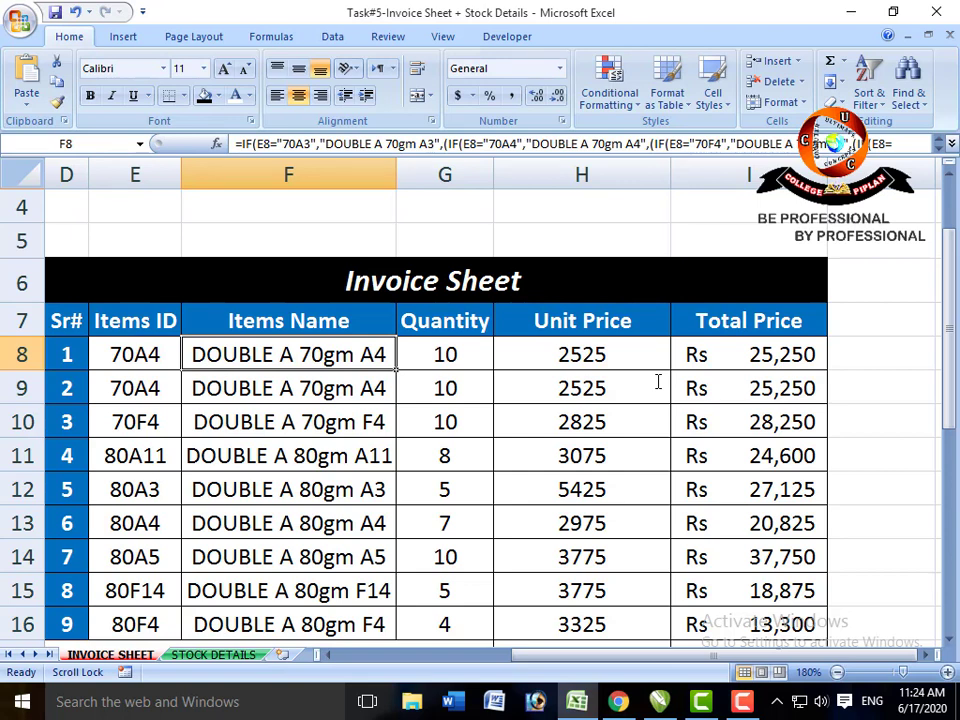
pyautogui.press('Right')
pyautogui.press('Right')
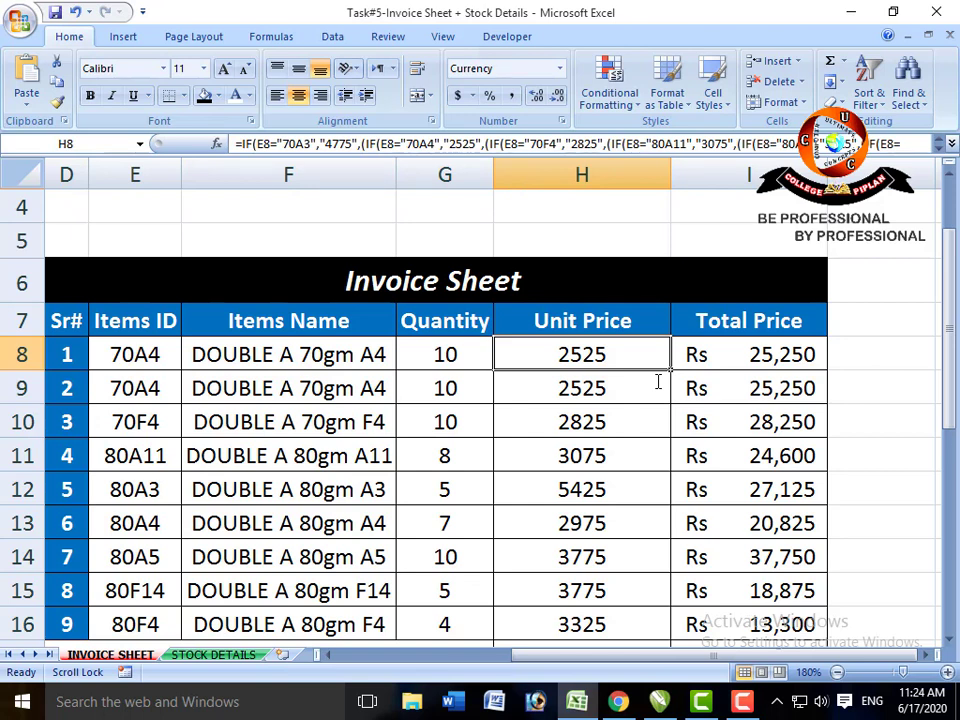
pyautogui.press('Right')
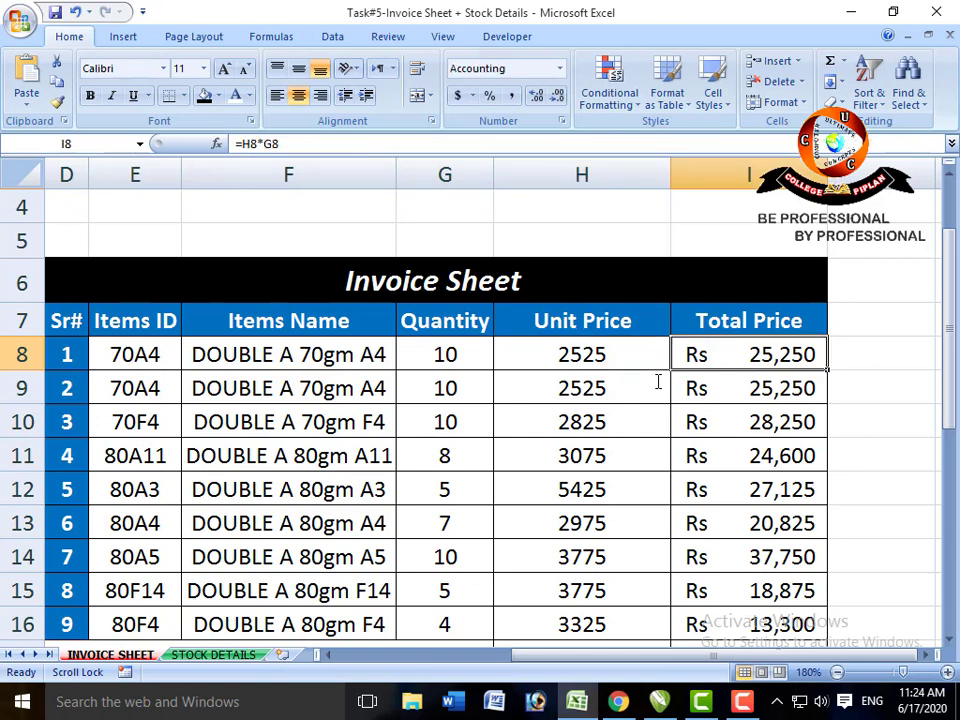
pyautogui.press('Left')
pyautogui.press('Left')
pyautogui.press('Right')
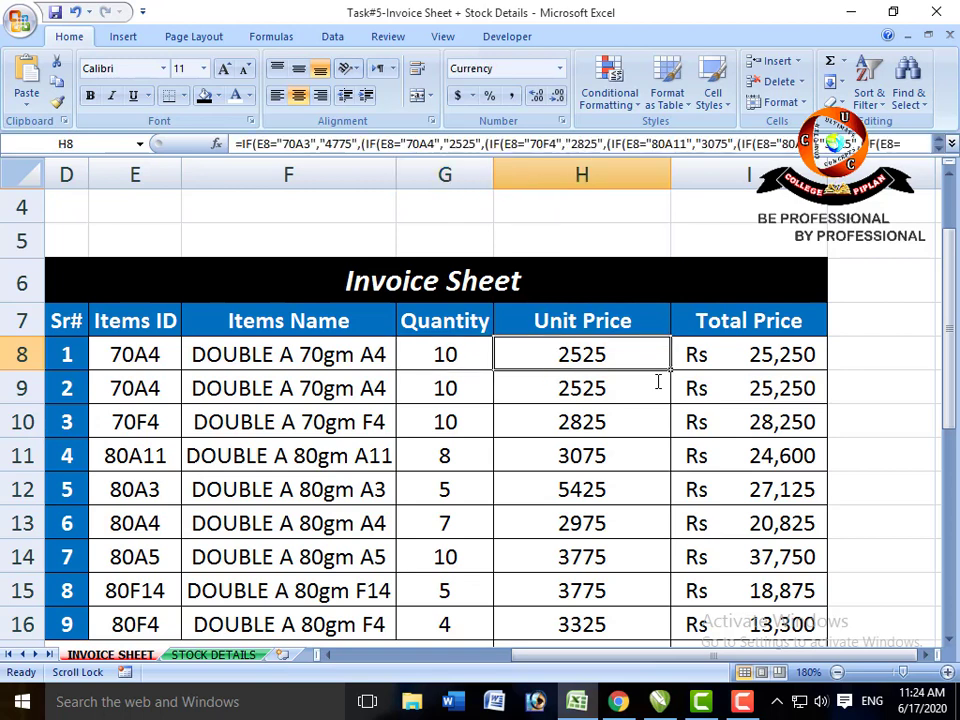
# Open the Total Price formula in cell I8 to examine its quantity and unit price references
pyautogui.press('Right')
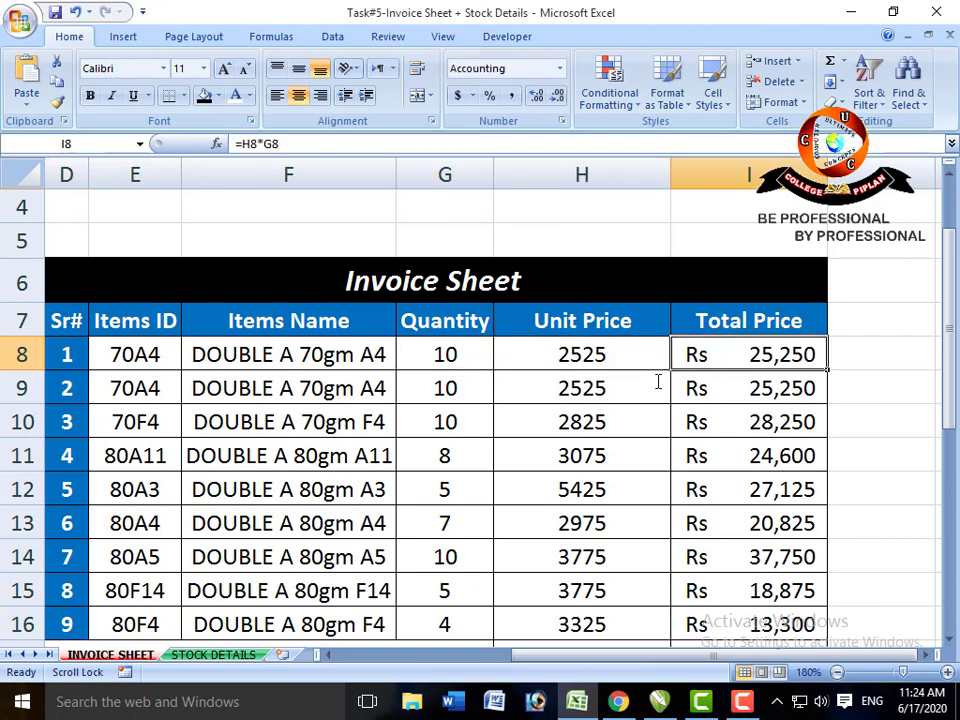
pyautogui.press('F2')
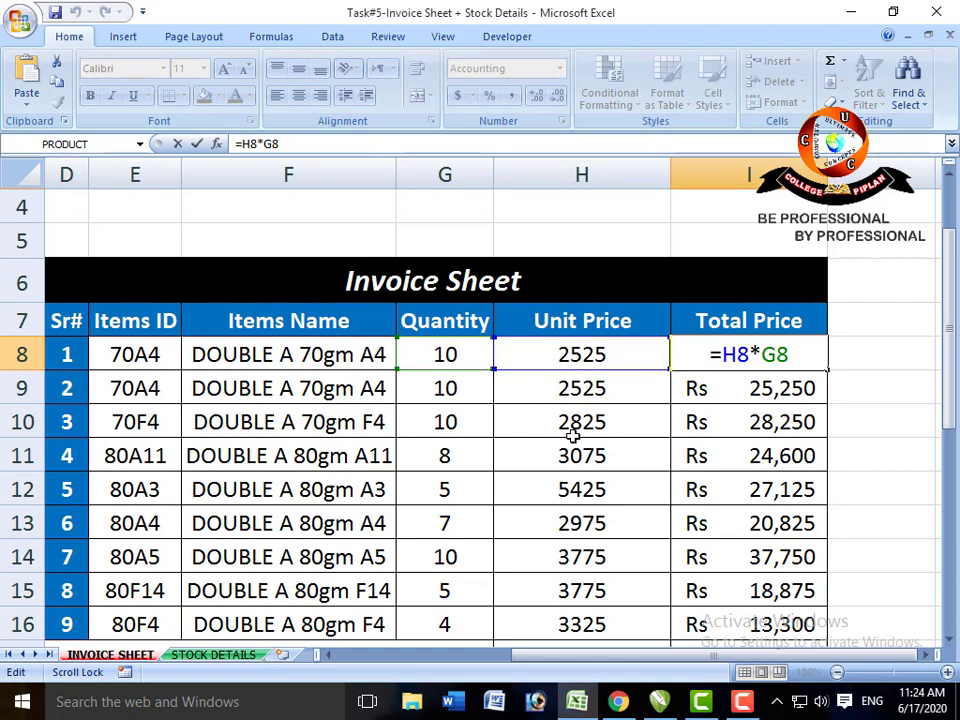
pyautogui.press('Return')
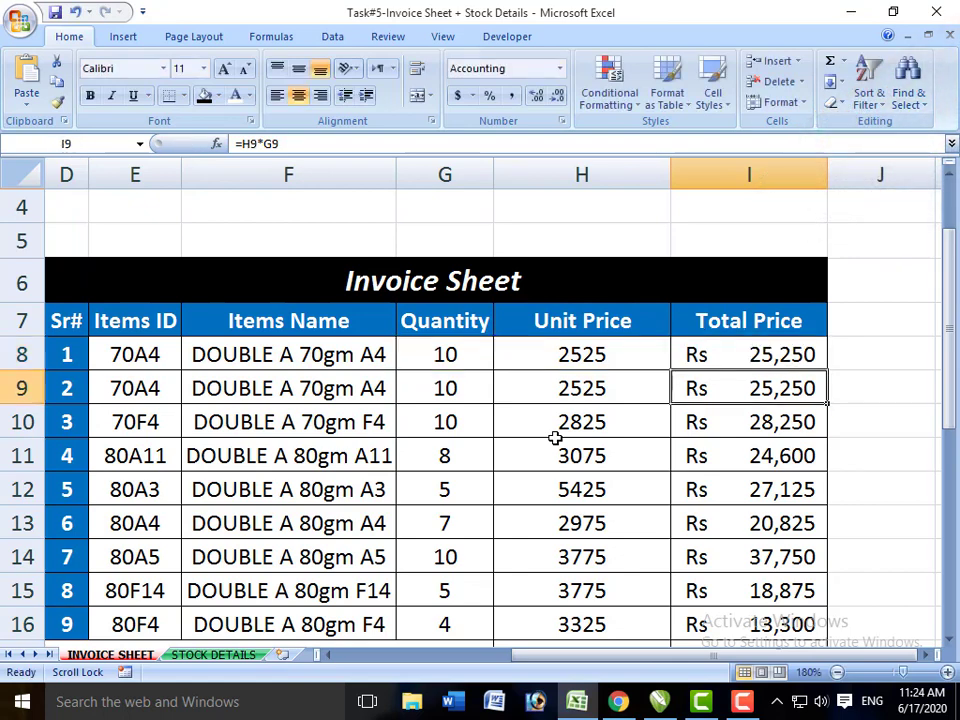
pyautogui.press('Up')
pyautogui.press('Left')
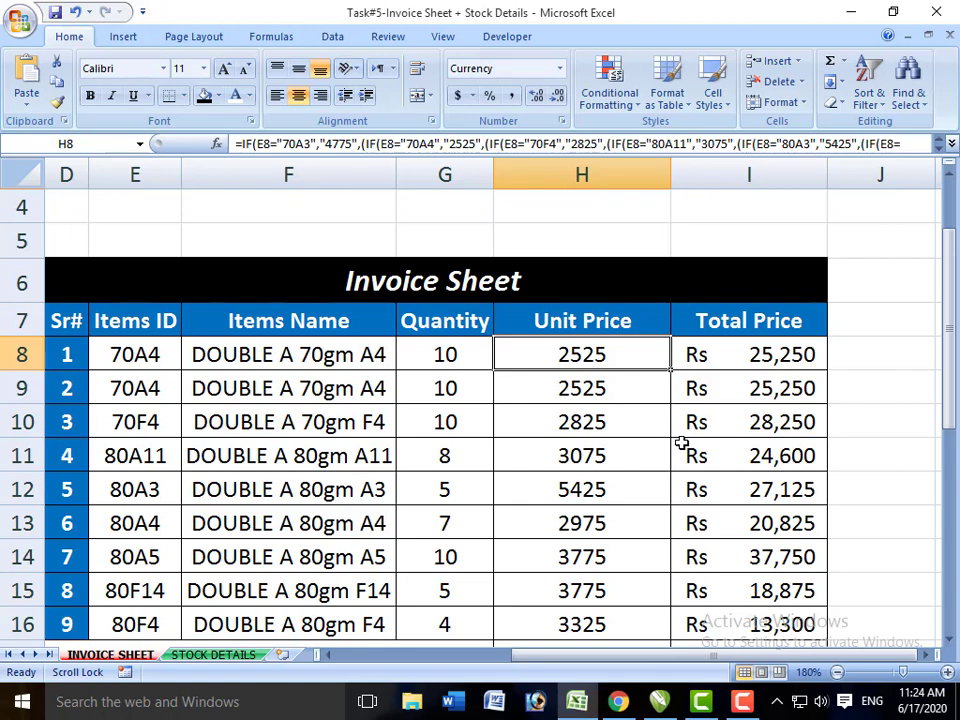
# Review the Total Price formulas in I8, I9 and I16, down to the last item row
pyautogui.click(782, 357)
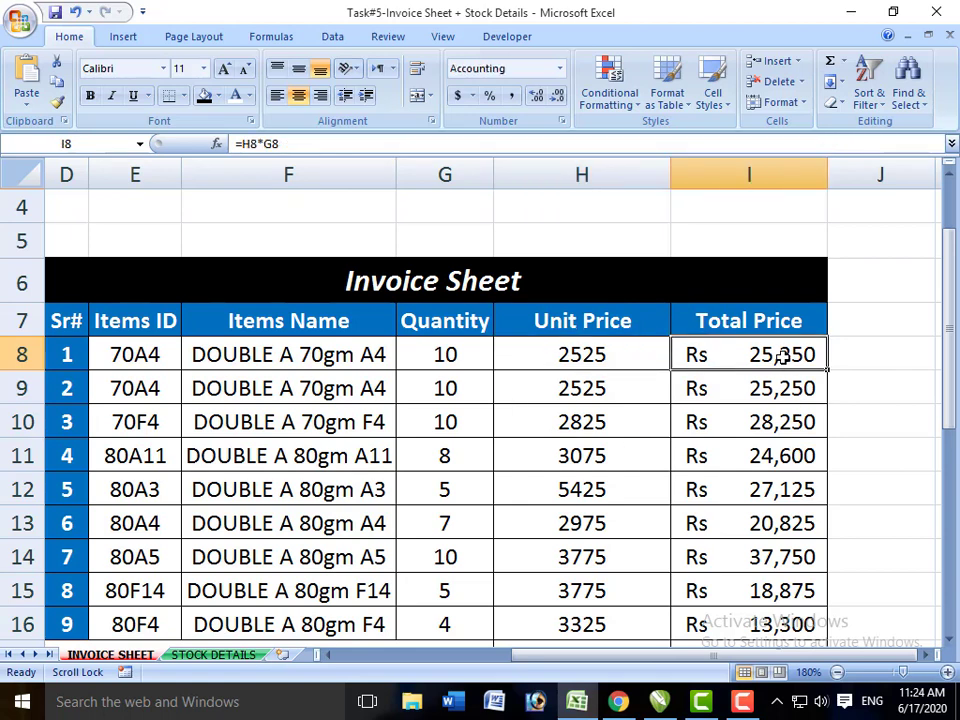
pyautogui.click(762, 389)
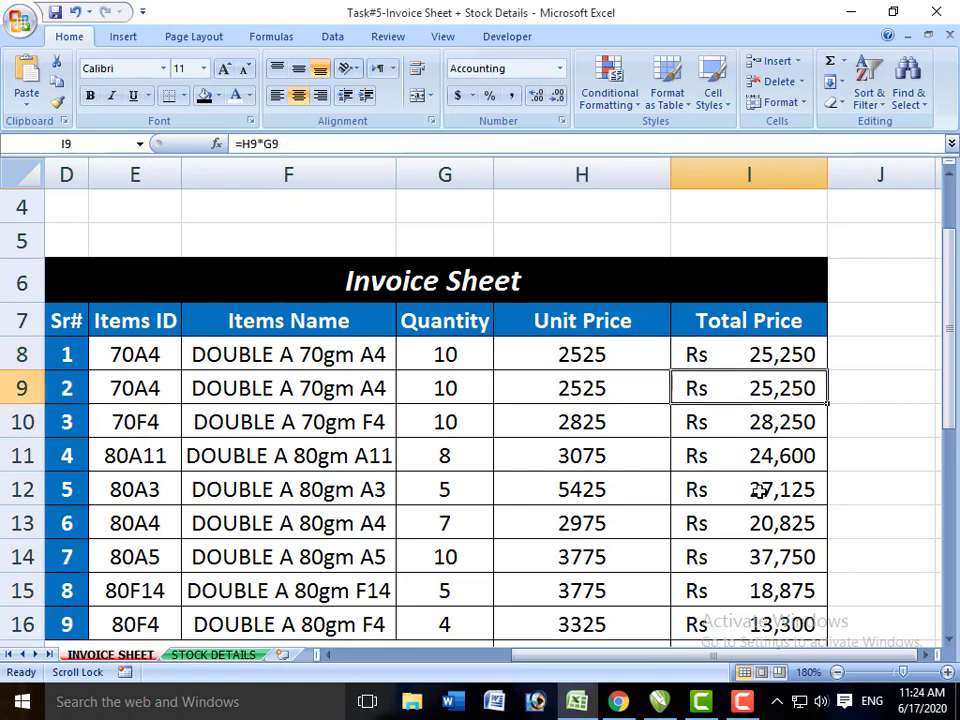
pyautogui.scroll(-2, 760, 490)
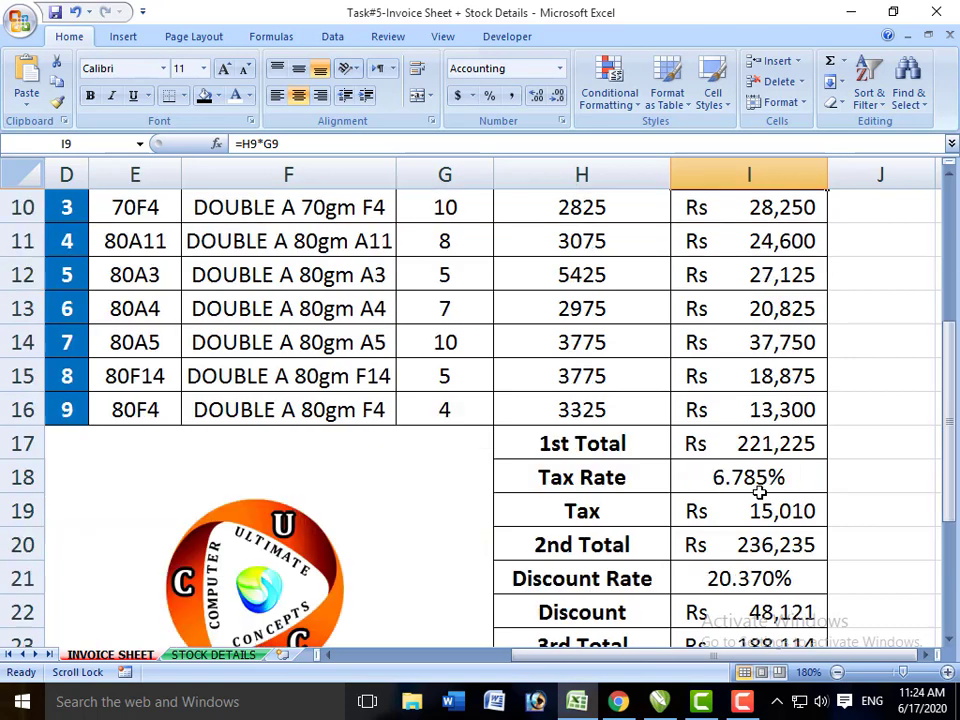
pyautogui.click(70, 412)
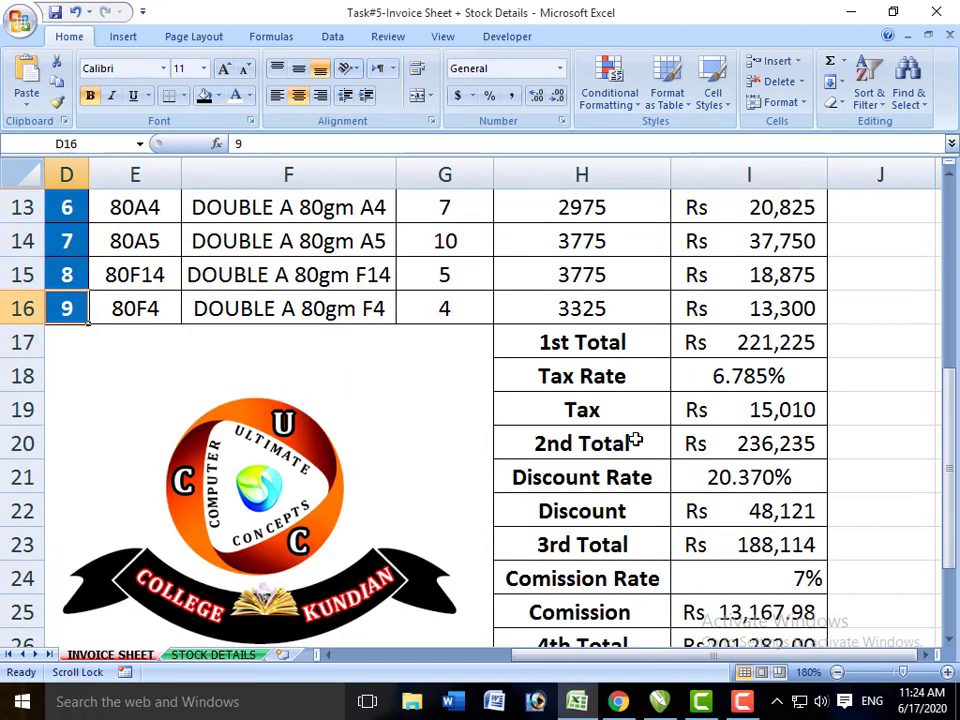
pyautogui.scroll(-1, 634, 439)
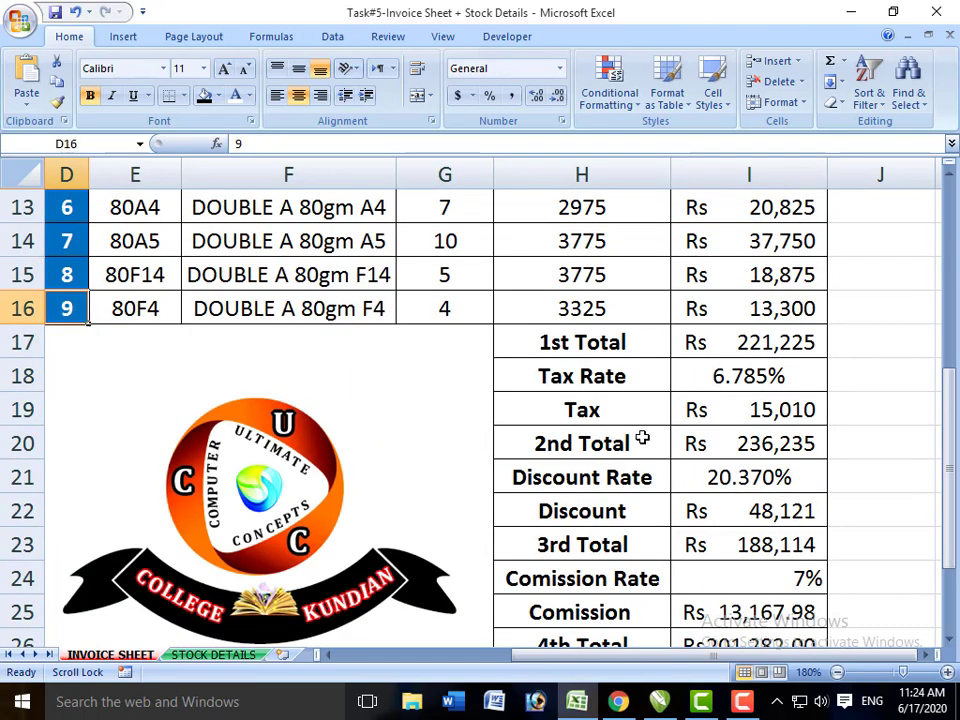
pyautogui.click(740, 309)
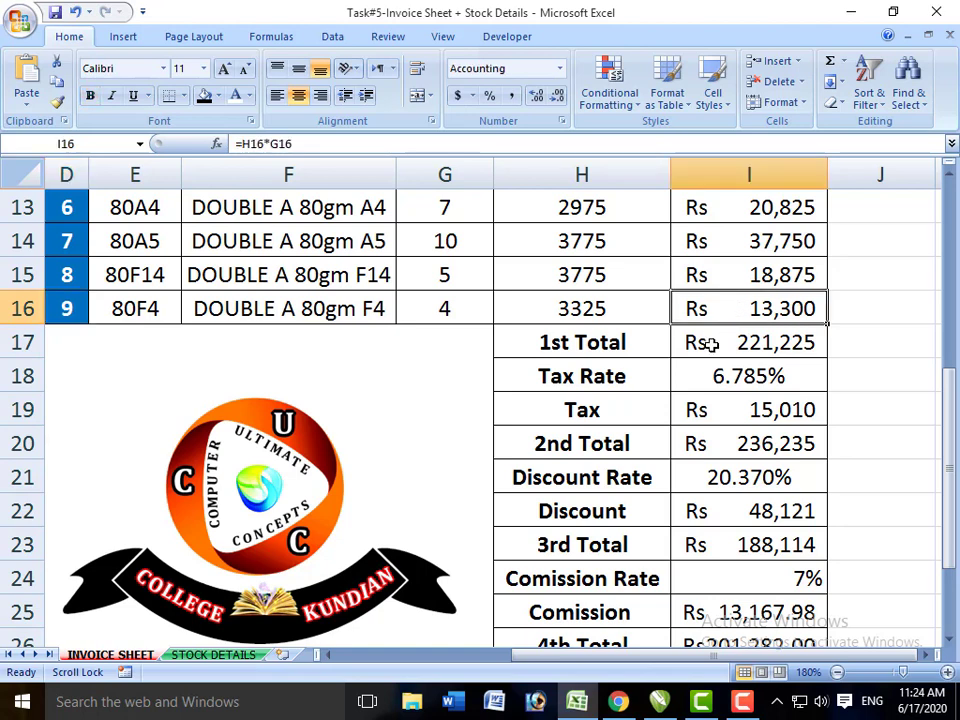
# Examine the 1st Total's SUM formula in I17 and select the summed Total Price range I8:I16
pyautogui.click(710, 343)
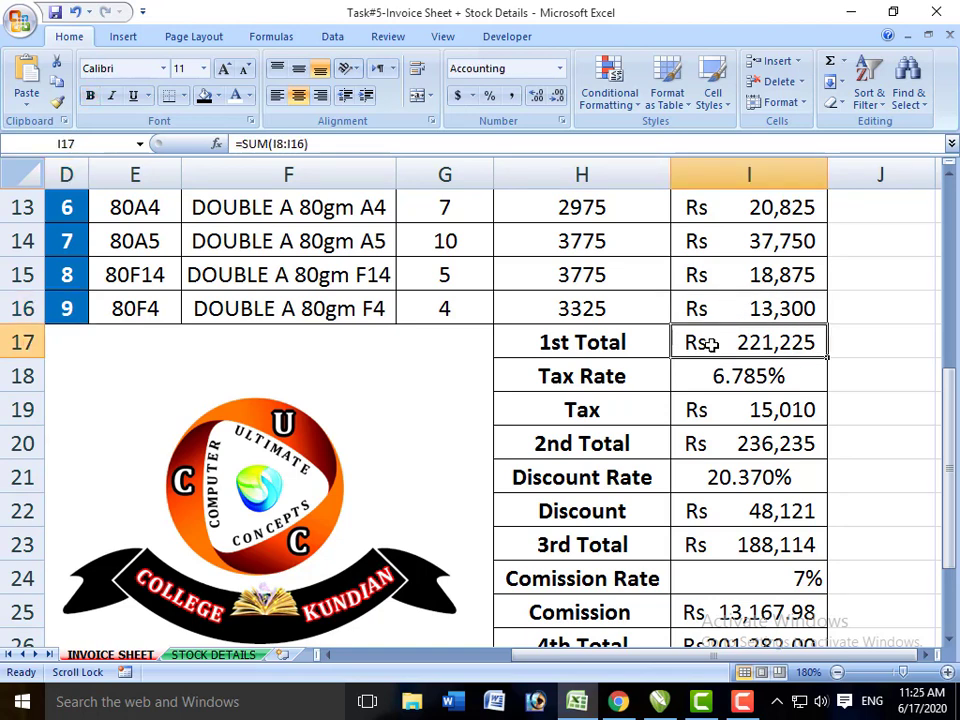
pyautogui.click(612, 345)
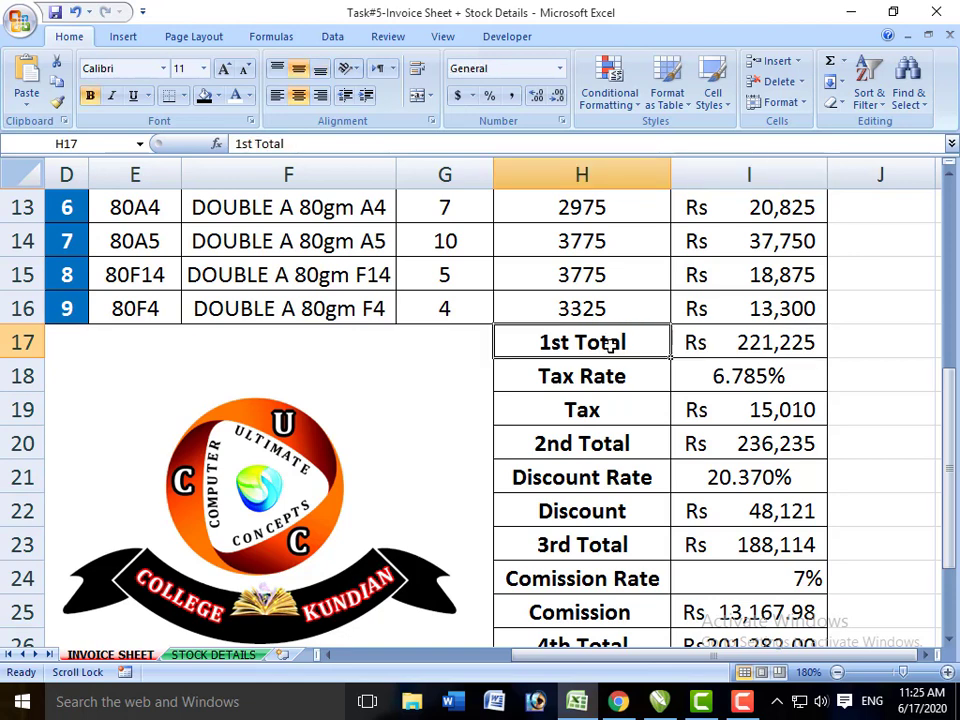
pyautogui.click(743, 343)
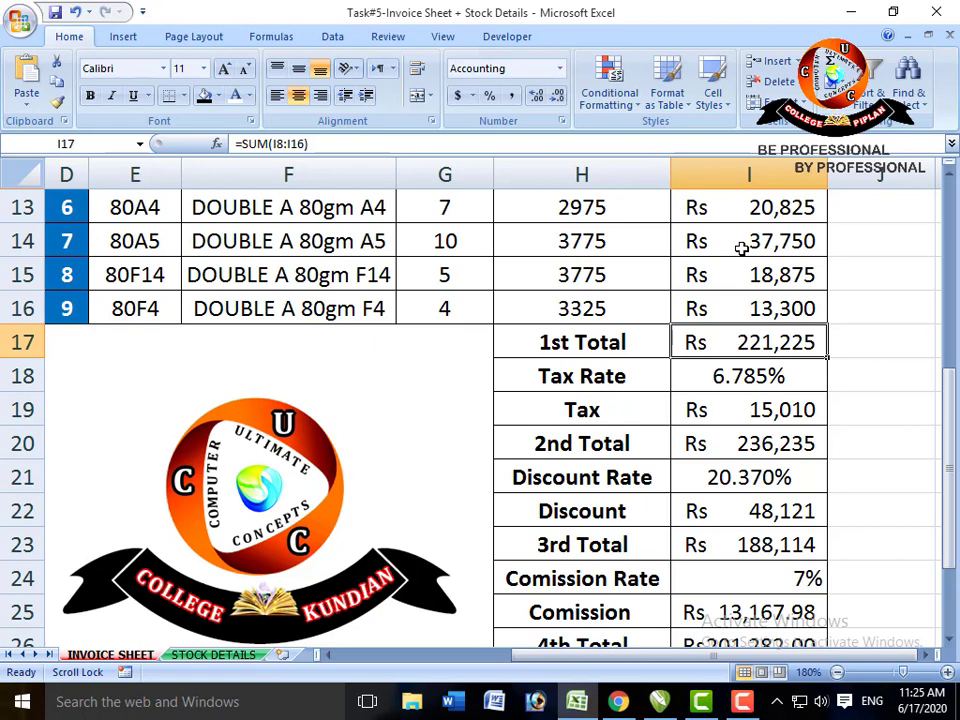
pyautogui.scroll(2, 748, 271)
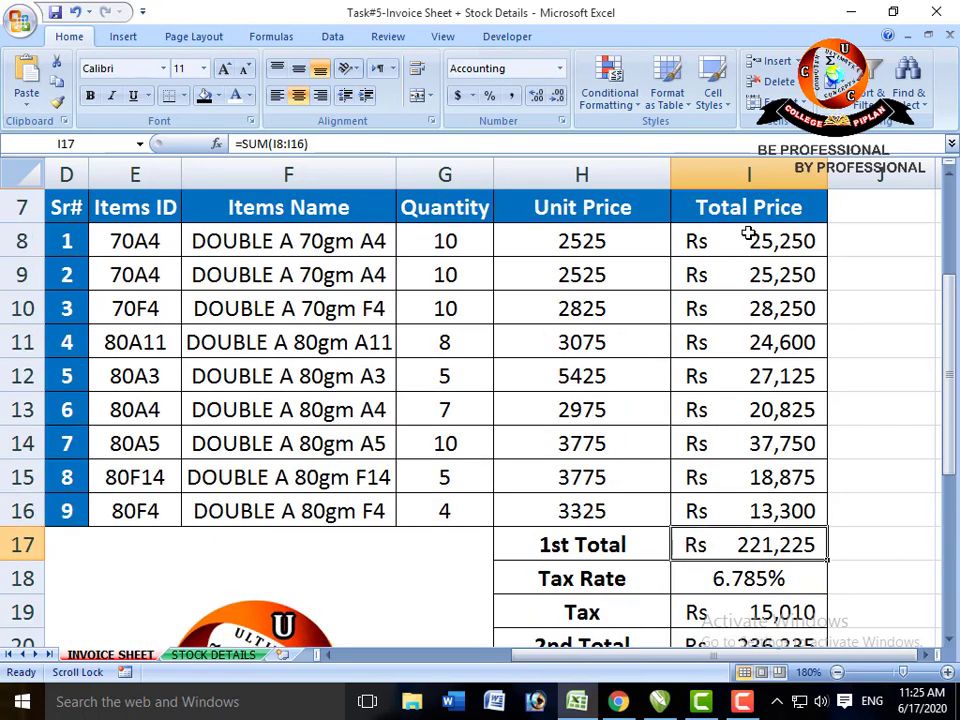
pyautogui.moveTo(750, 238); pyautogui.dragTo(741, 500)
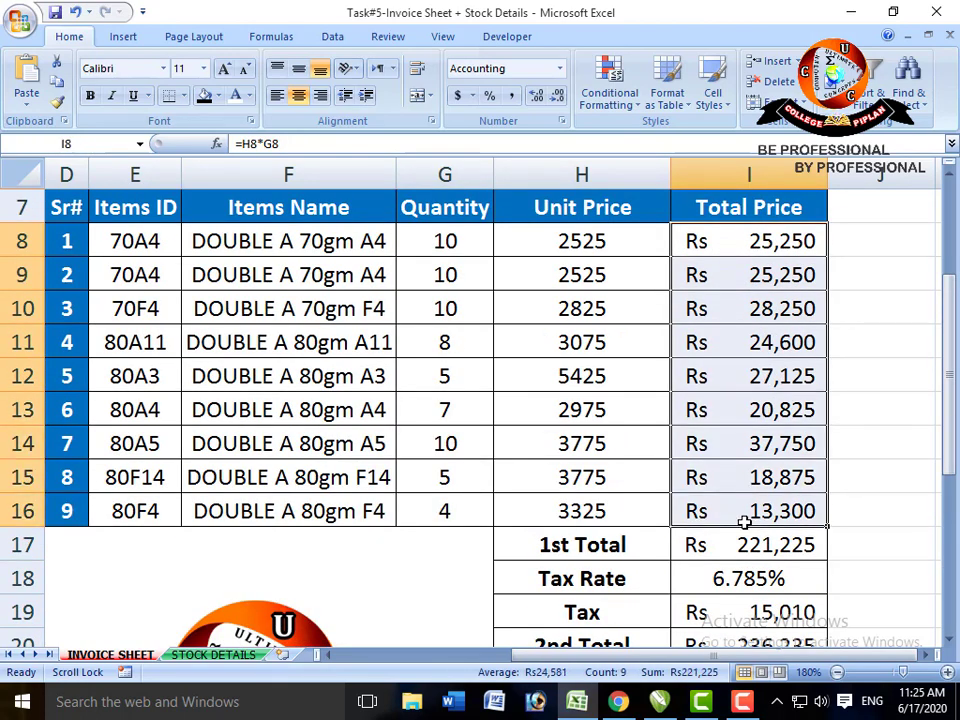
# Reopen the 1st Total formula in I17 and trace its SUM range against the Total Price column
pyautogui.click(744, 536)
pyautogui.scroll(-1, 745, 530)
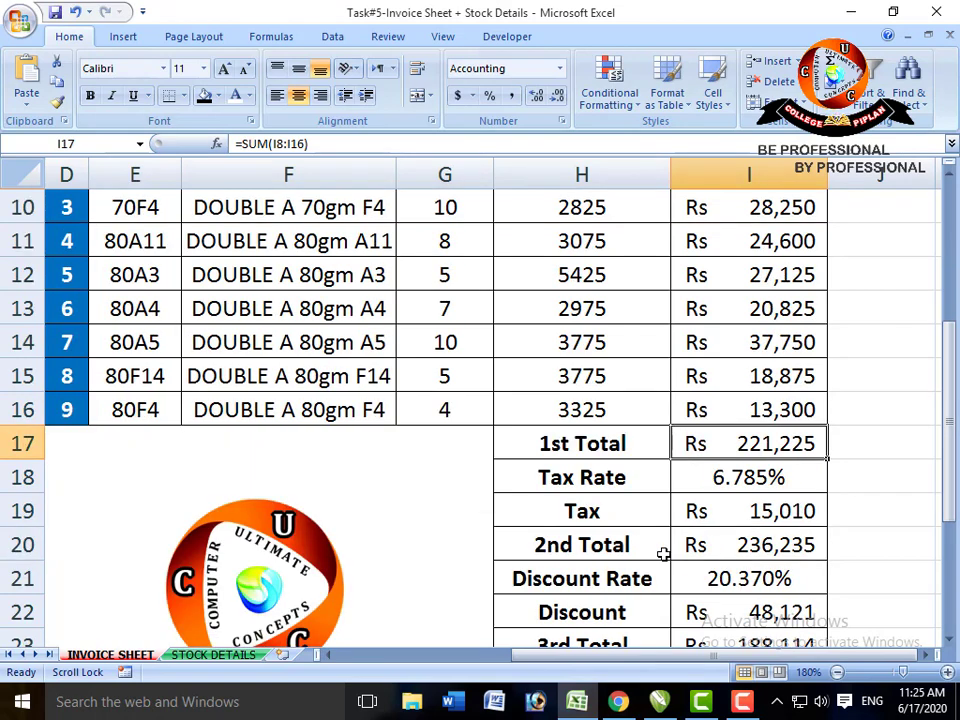
pyautogui.press('F2')
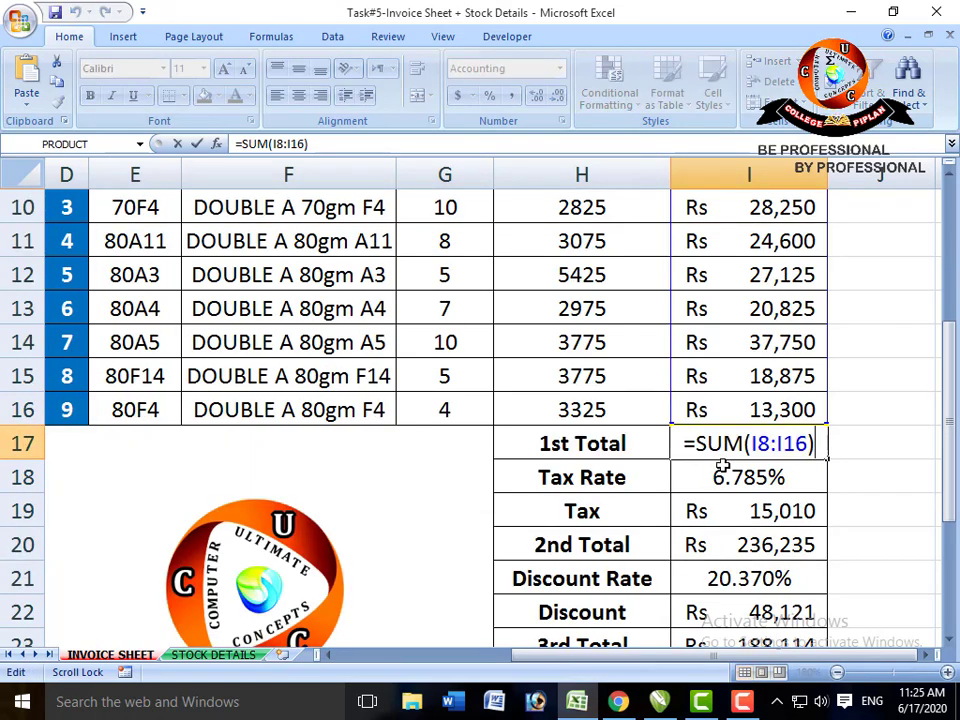
pyautogui.scroll(2, 776, 455)
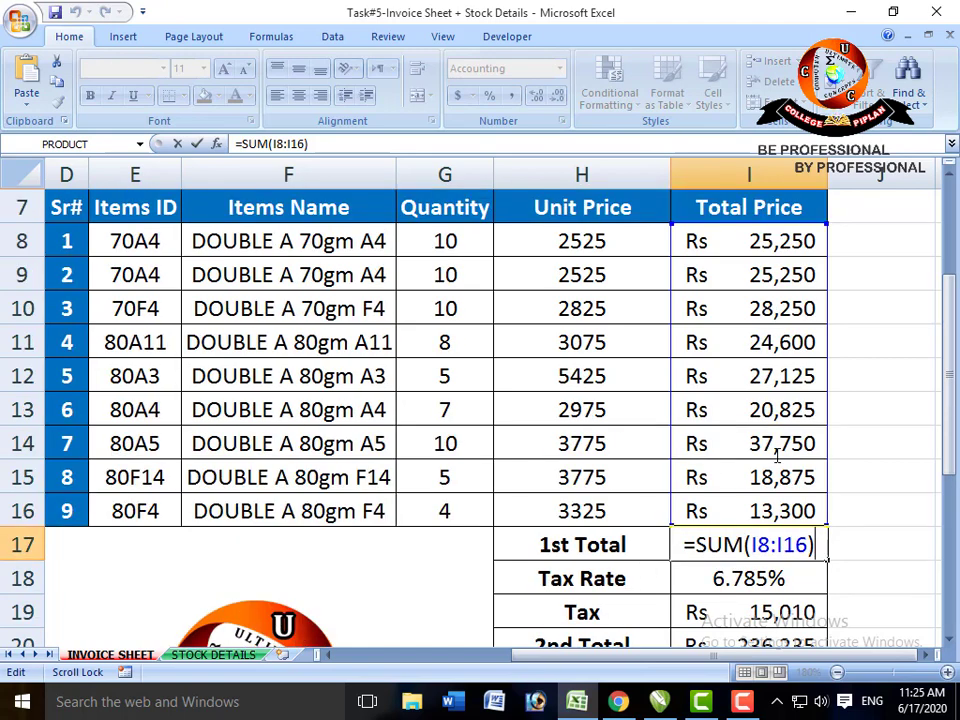
pyautogui.scroll(-1, 771, 478)
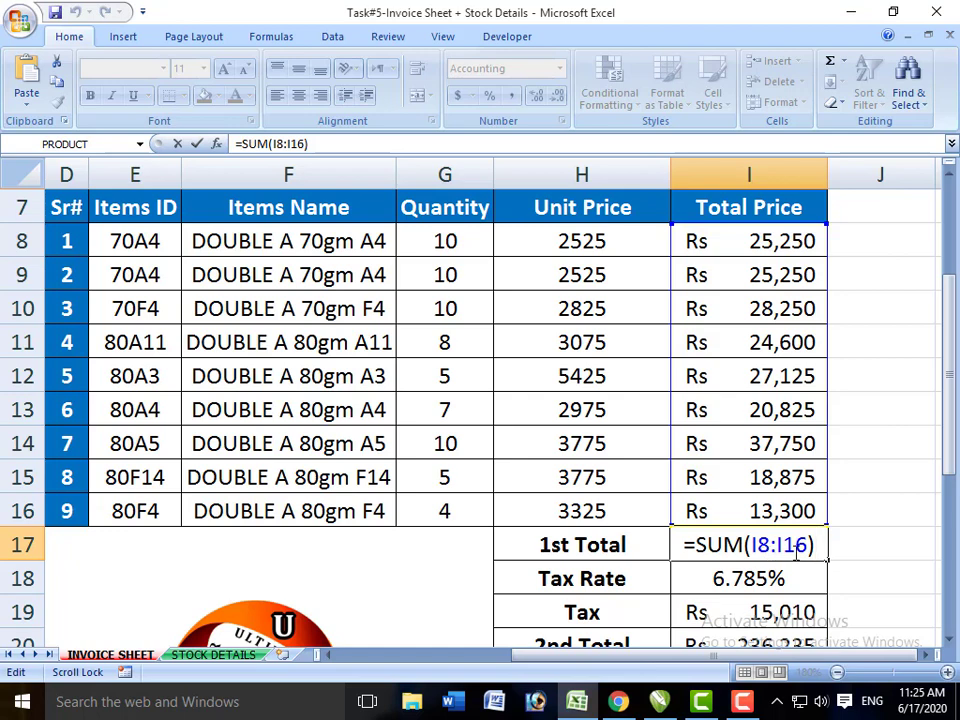
pyautogui.press('Return')
# Examine the Tax Rate entry in I18 beneath the 1st Total
pyautogui.click(797, 555)
pyautogui.press('Down')
pyautogui.press('Down')
pyautogui.press('Down')
pyautogui.press('Down')
pyautogui.press('Down')
pyautogui.press('Down')
pyautogui.press('Down')
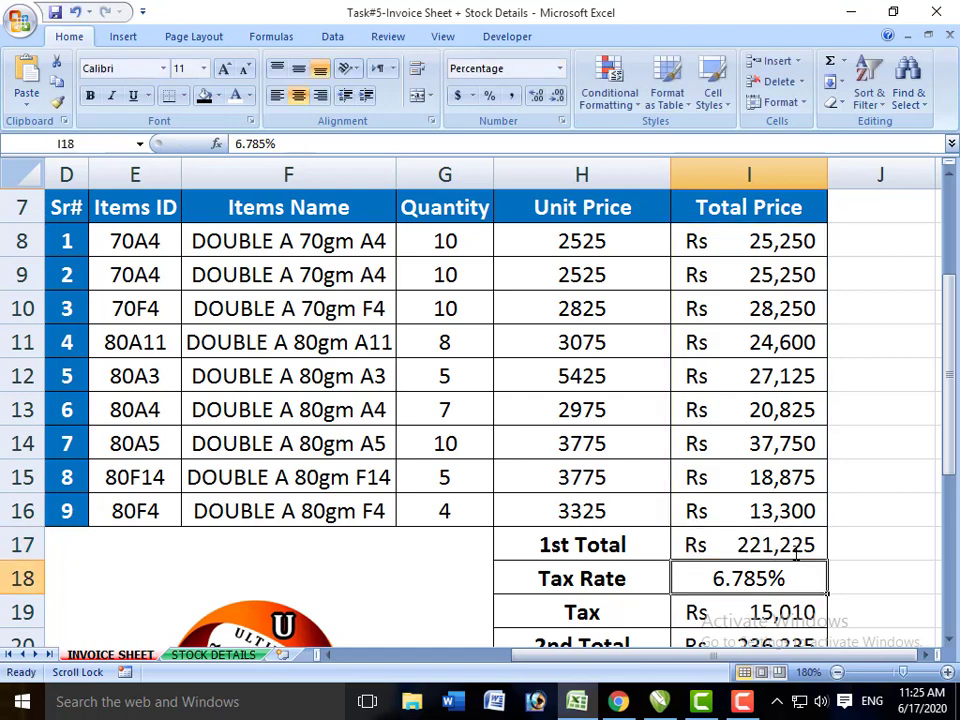
pyautogui.press('Up')
pyautogui.press('Up')
pyautogui.press('Up')
pyautogui.press('Up')
pyautogui.press('Up')
pyautogui.press('Up')
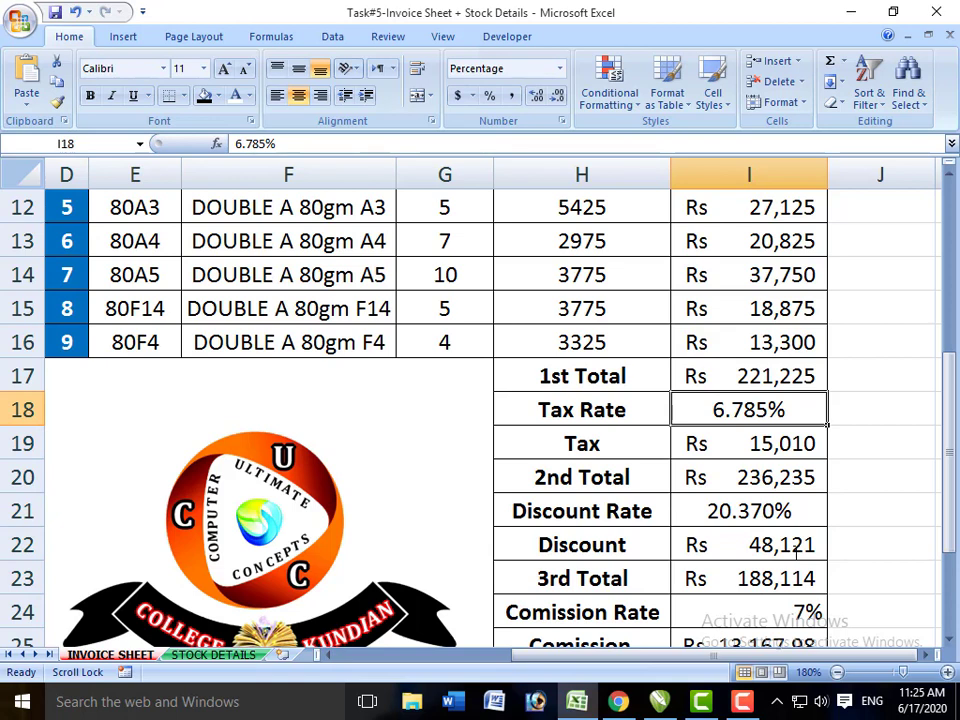
# Open the Tax formula in I19 to examine its 1st Total and Tax Rate references
pyautogui.press('Down')
pyautogui.press('Up')
pyautogui.press('Down')
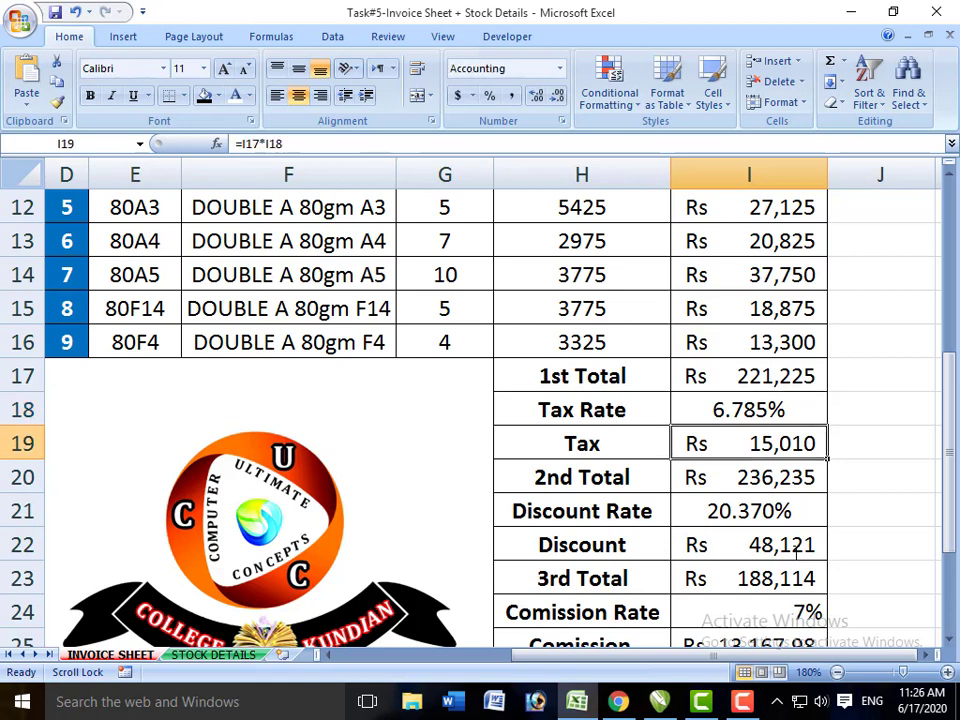
pyautogui.doubleClick(735, 450)
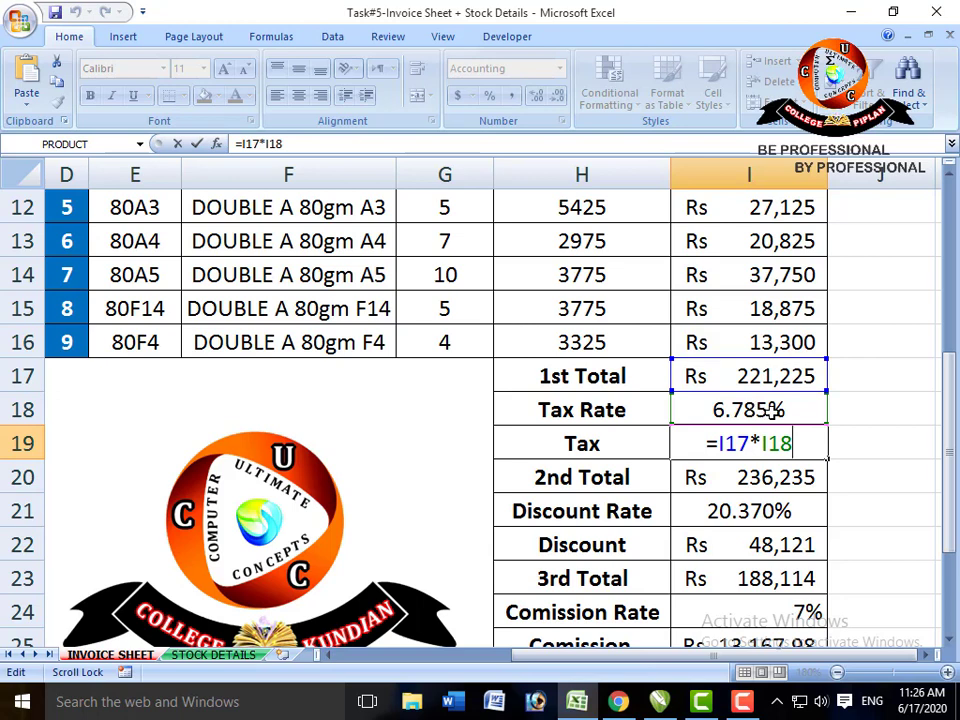
pyautogui.press('Return')
pyautogui.press('Up')
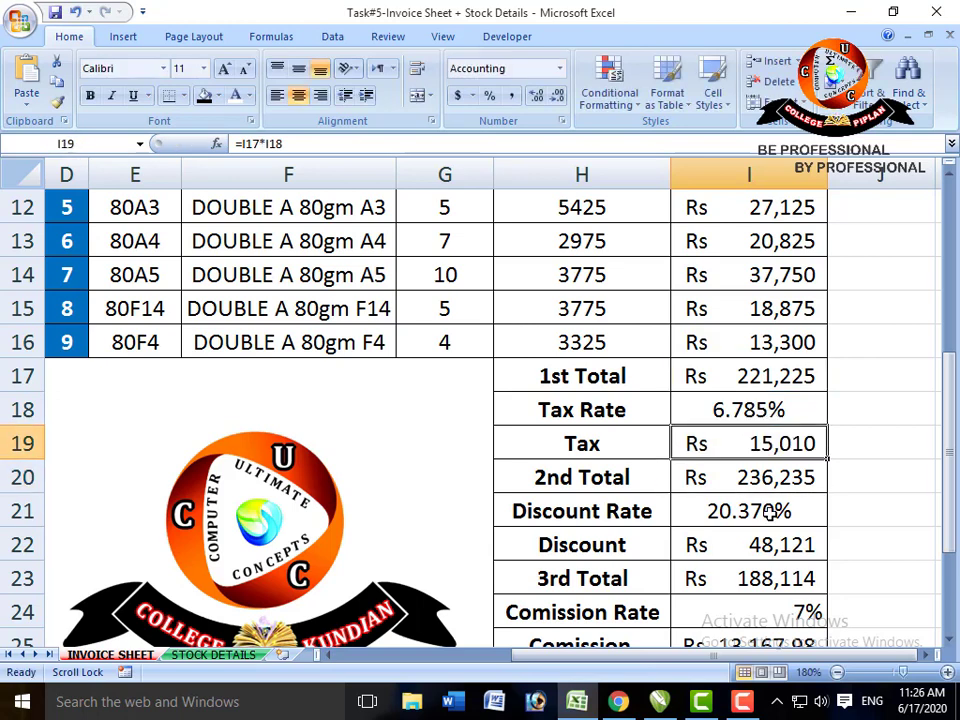
# Compare the 1st Total and 2nd Total rows and examine the 2nd Total formula in I20
pyautogui.scroll(-1, 770, 513)
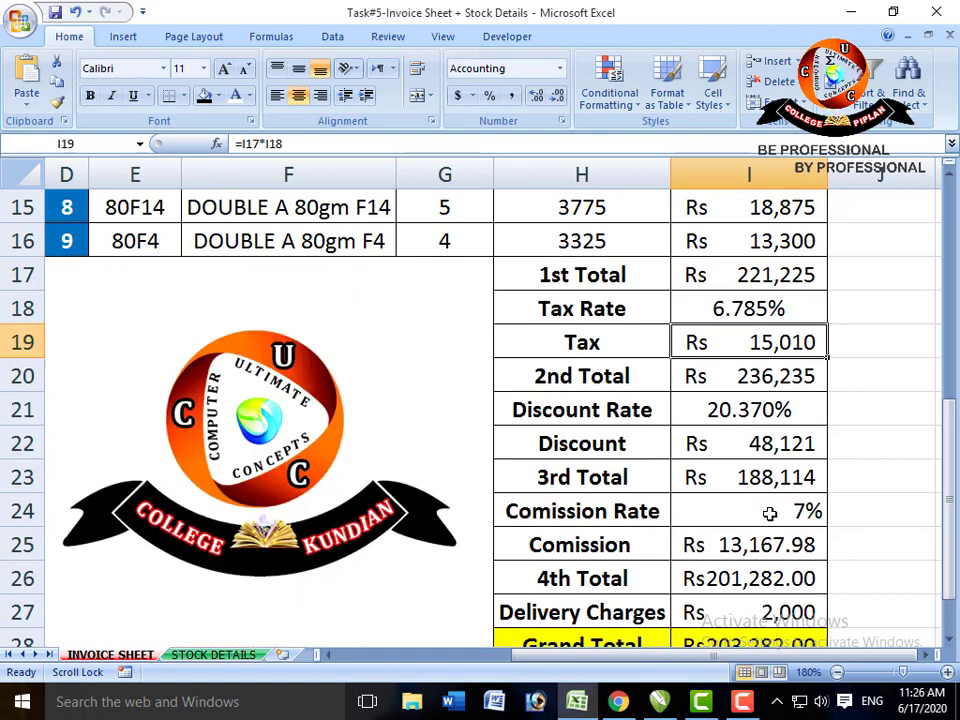
pyautogui.click(610, 382)
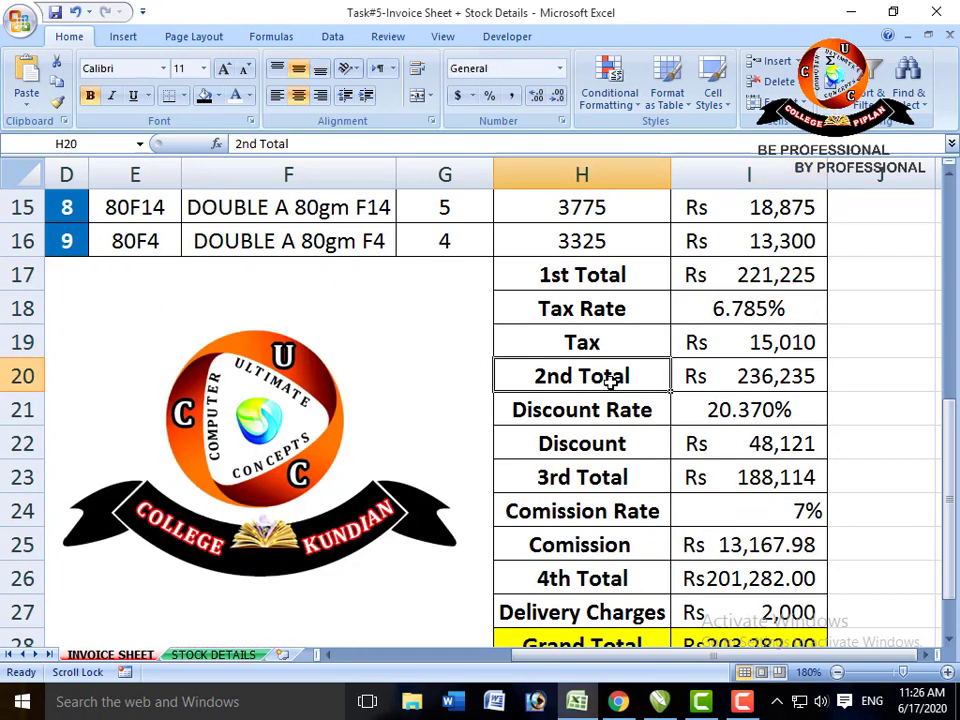
pyautogui.click(621, 278)
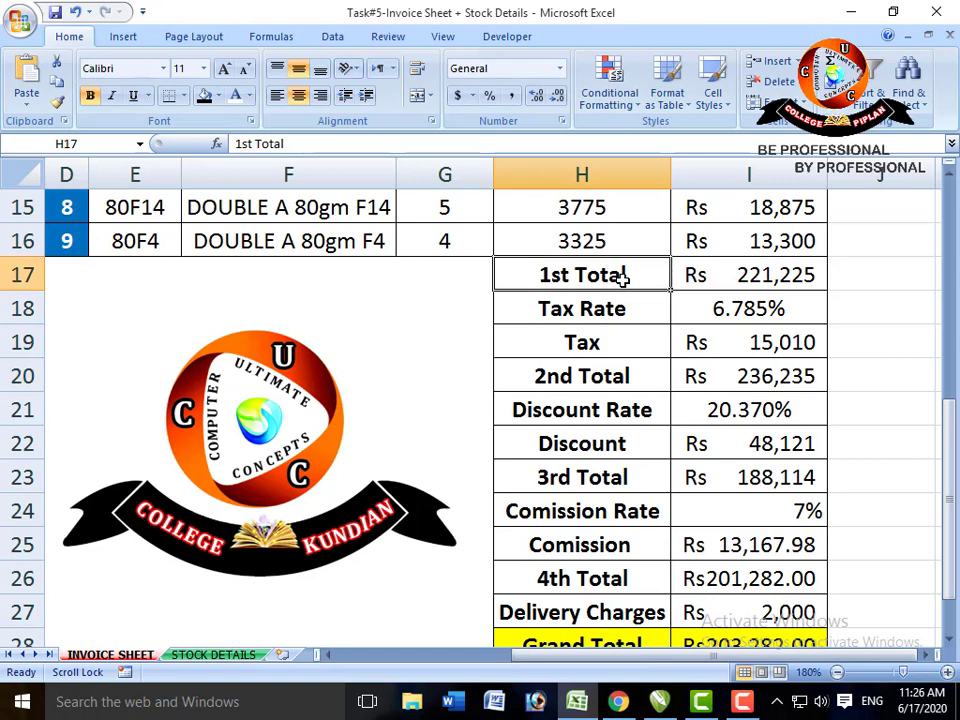
pyautogui.click(636, 368)
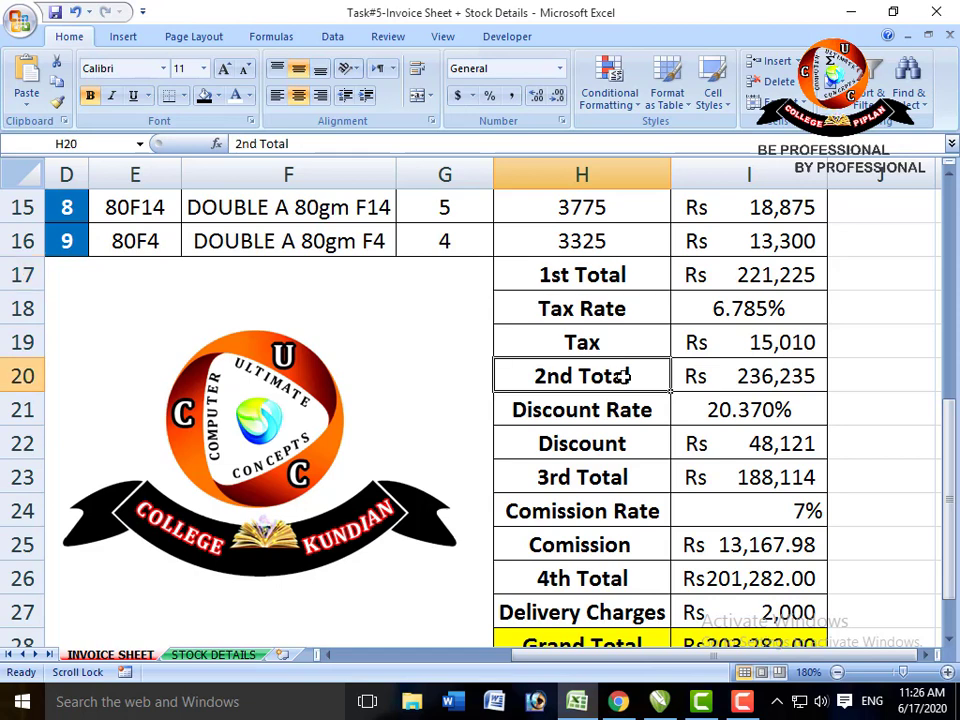
pyautogui.click(735, 381)
# Review the Discount Rate in I21 and open the Discount formula in I22 to examine its references to the 2nd Total and rate
pyautogui.scroll(-1, 735, 390)
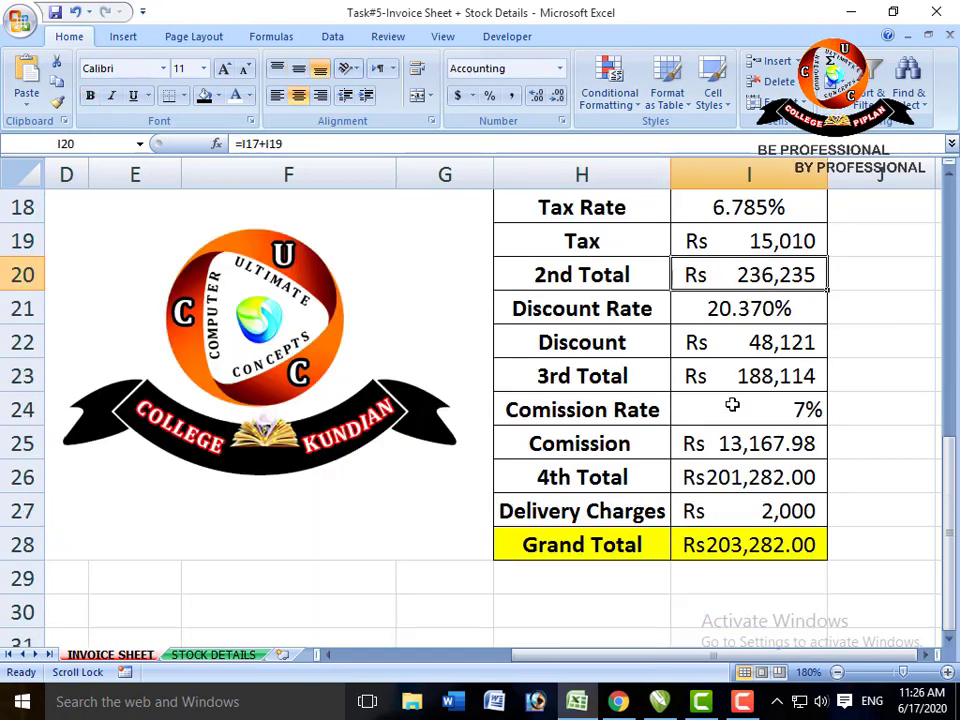
pyautogui.click(621, 306)
pyautogui.click(729, 313)
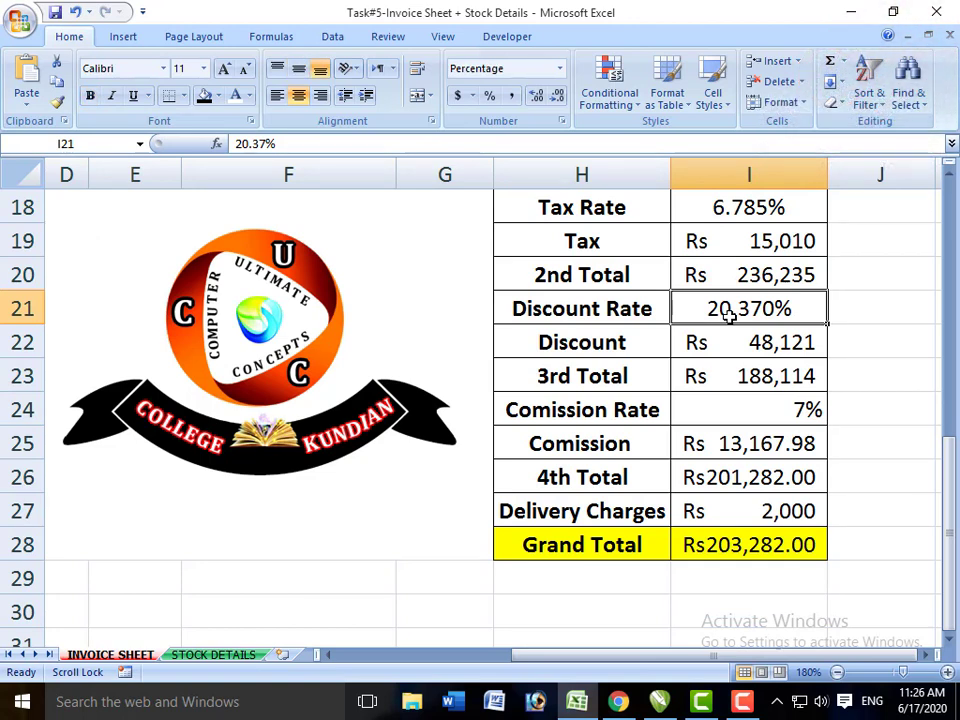
pyautogui.click(730, 340)
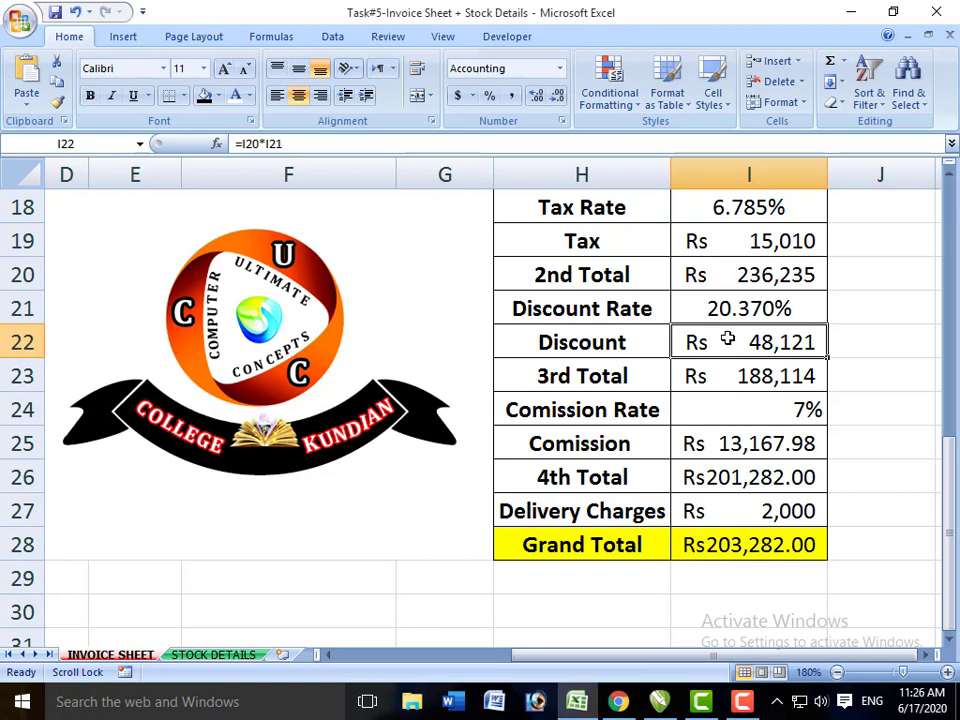
pyautogui.click(722, 308)
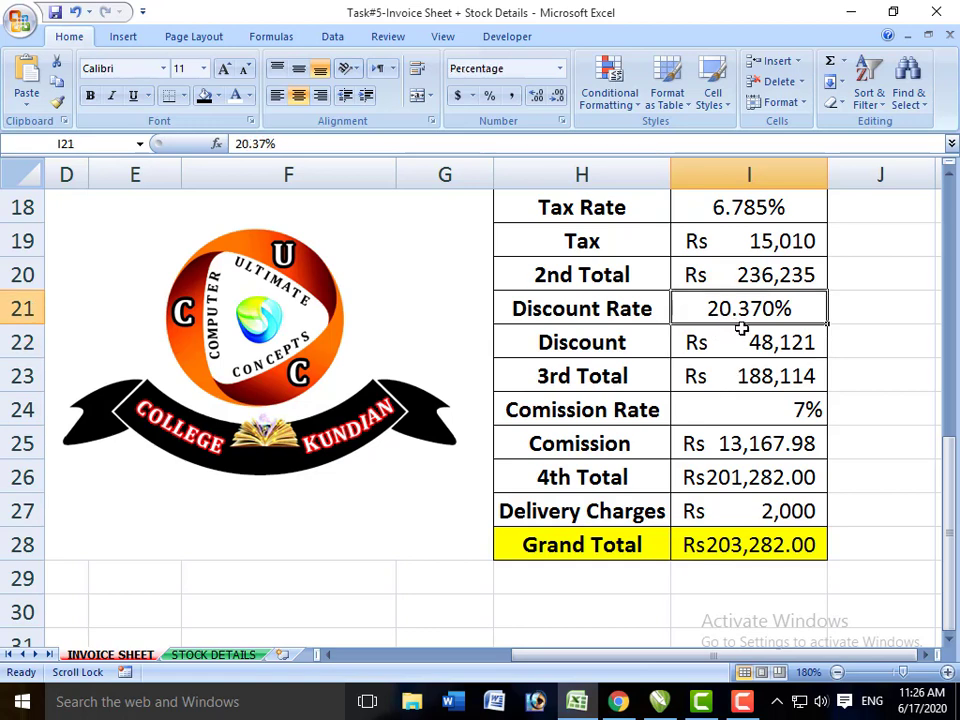
pyautogui.click(744, 272)
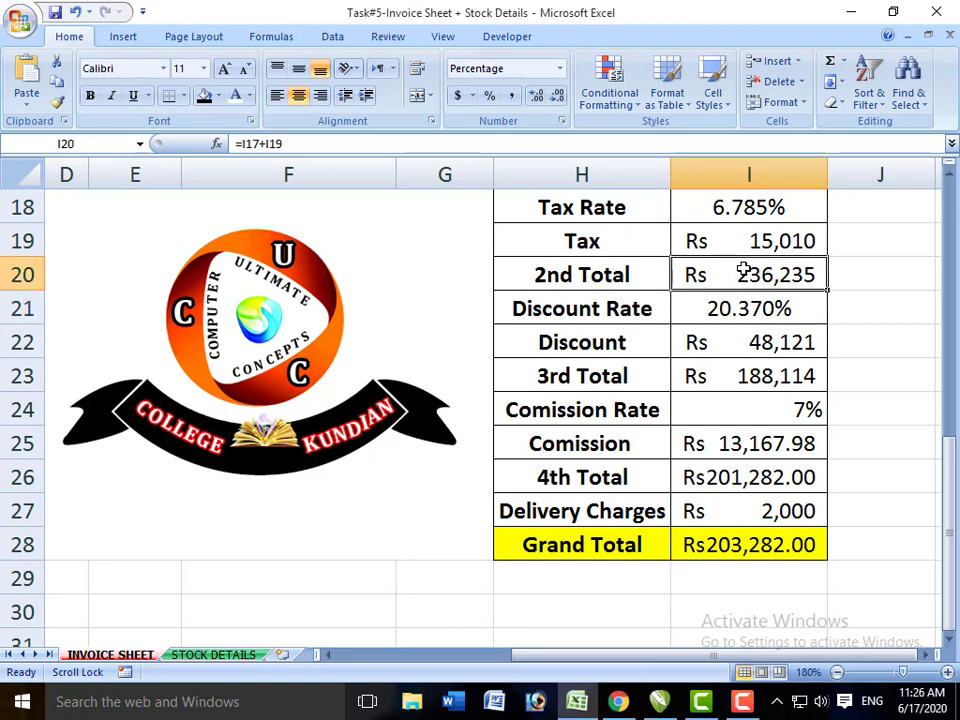
pyautogui.click(735, 302)
pyautogui.click(748, 352)
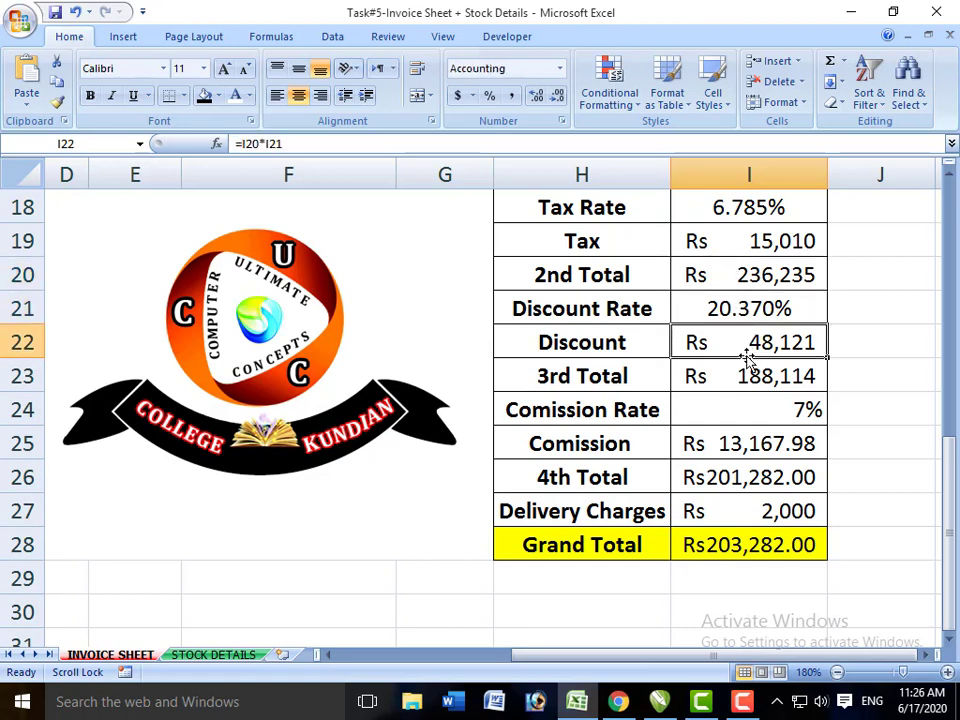
pyautogui.doubleClick(748, 358)
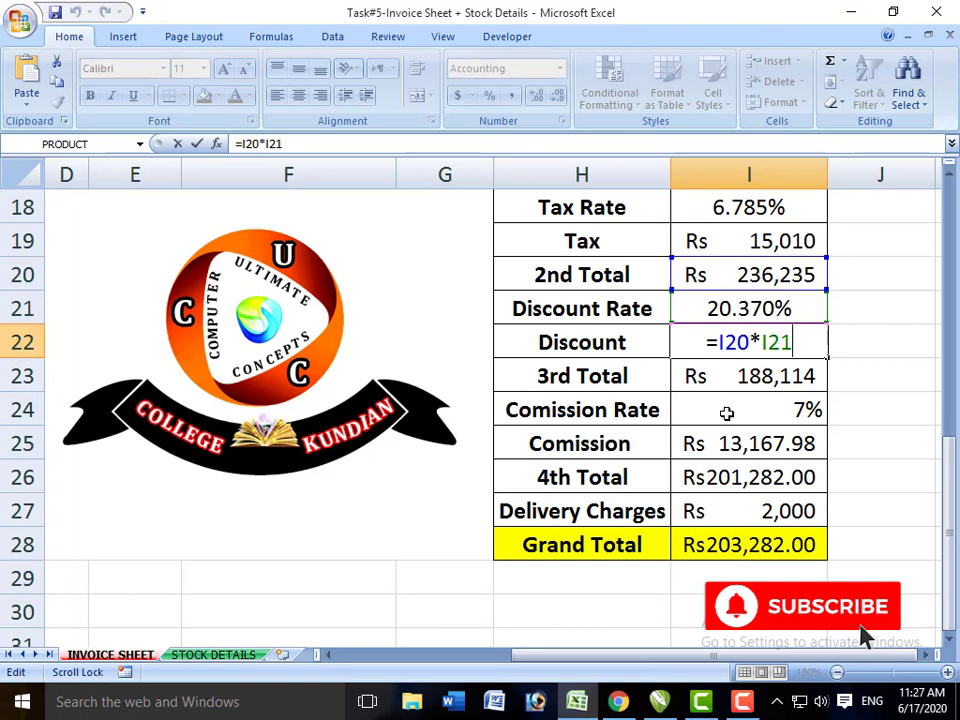
pyautogui.press('Return')
pyautogui.press('Up')
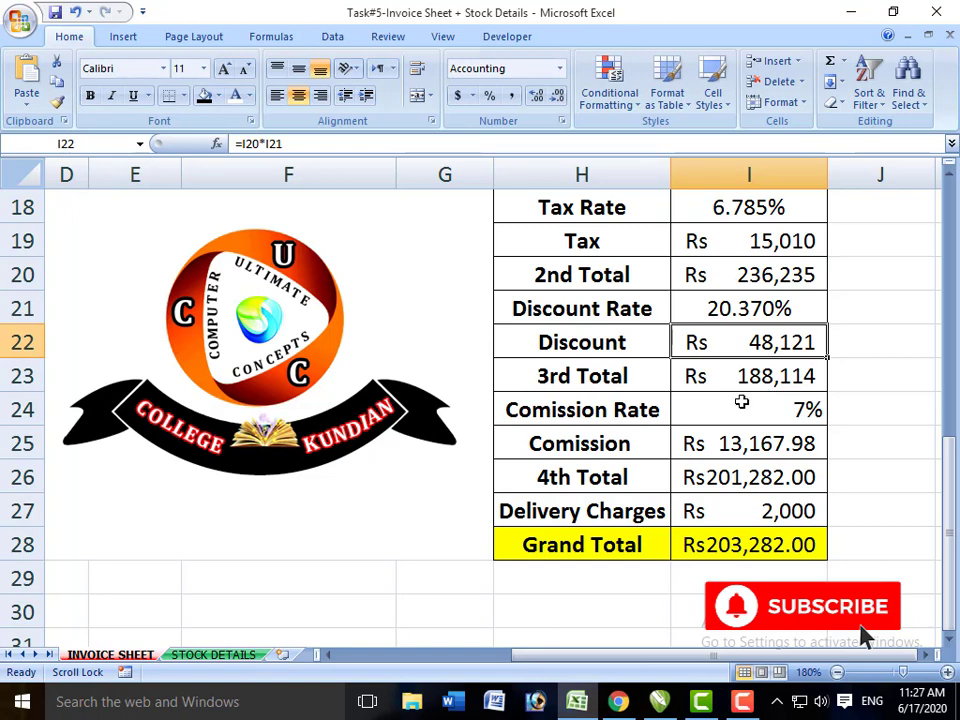
# Open the 3rd Total formula in I23 to examine how it subtracts the Discount from the 2nd Total
pyautogui.click(602, 377)
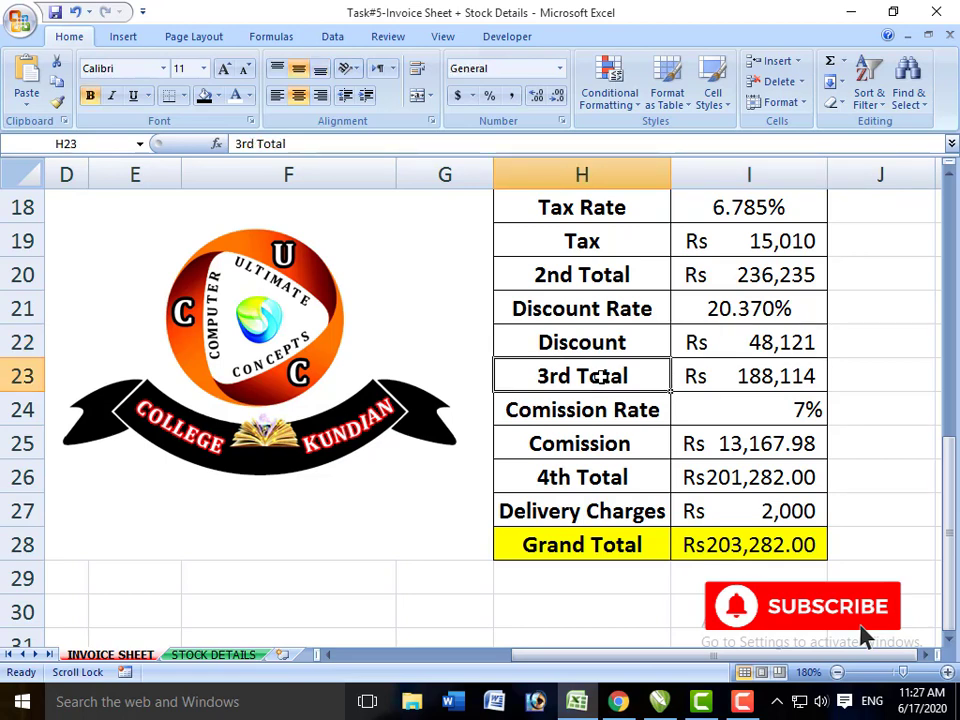
pyautogui.click(613, 279)
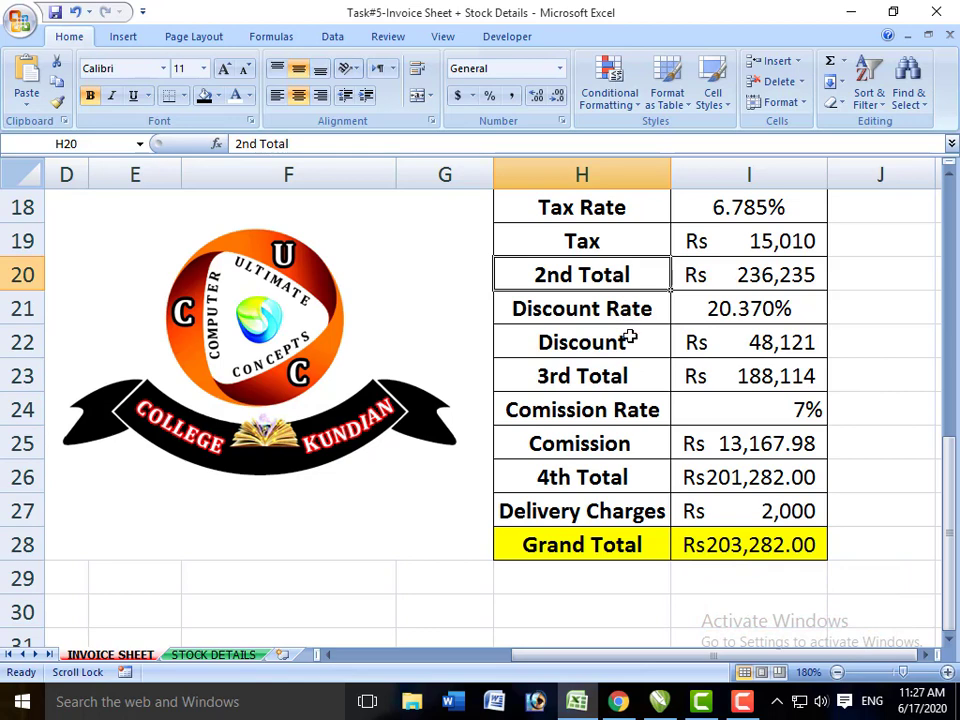
pyautogui.click(742, 283)
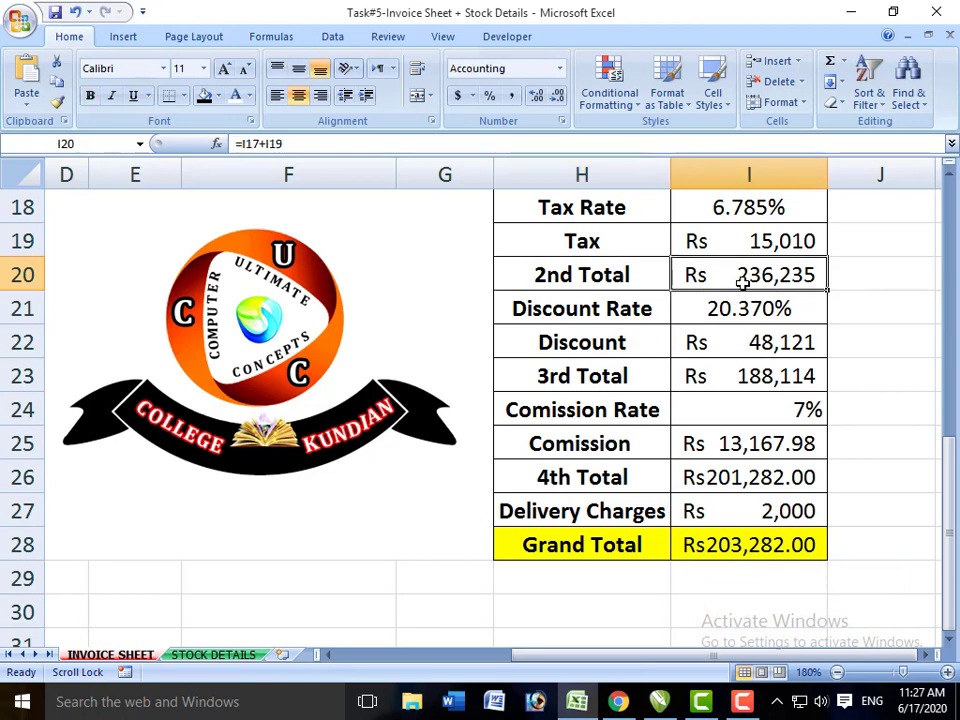
pyautogui.click(748, 376)
pyautogui.doubleClick(748, 376)
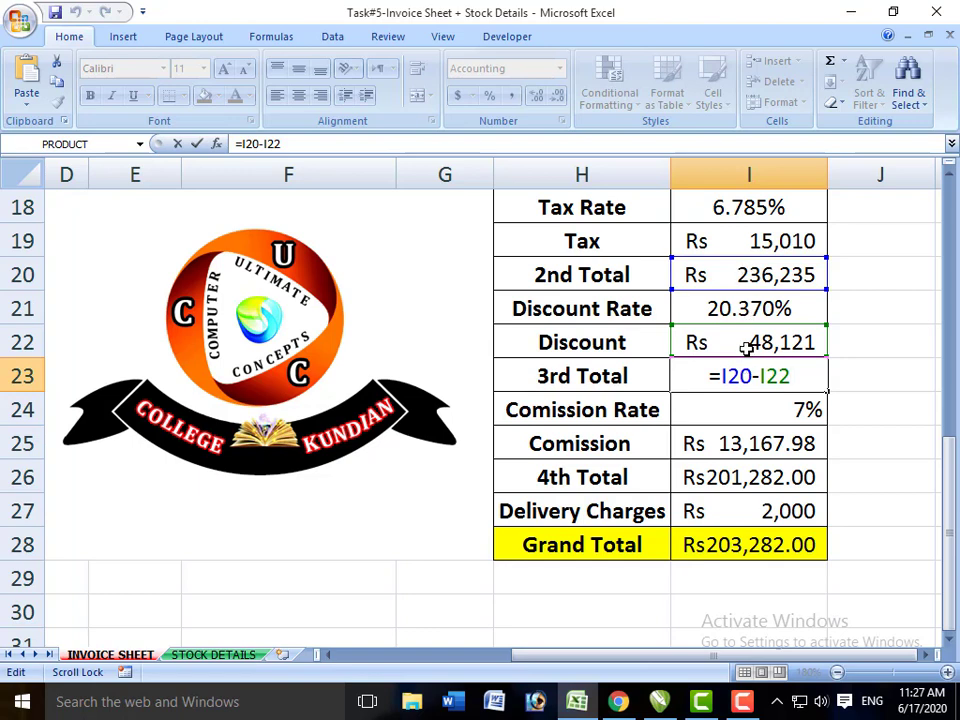
pyautogui.press('Return')
pyautogui.press('Up')
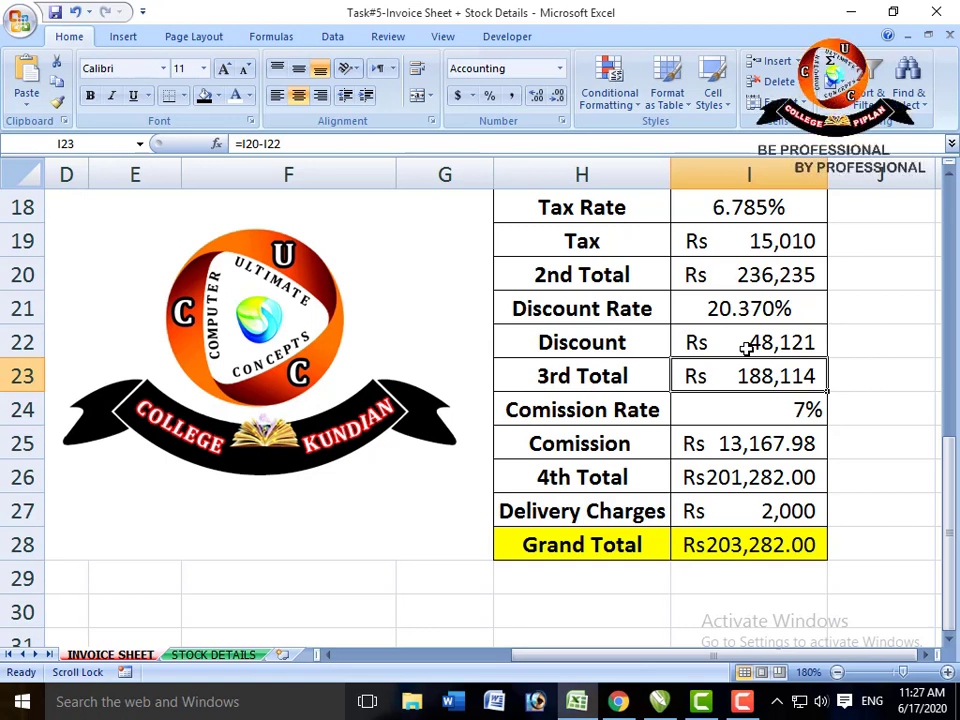
# Check the Comission Rate in I24 and open the Comission formula in I25 to examine its 3rd Total and rate references
pyautogui.press('Down')
pyautogui.press('Left')
pyautogui.press('Right')
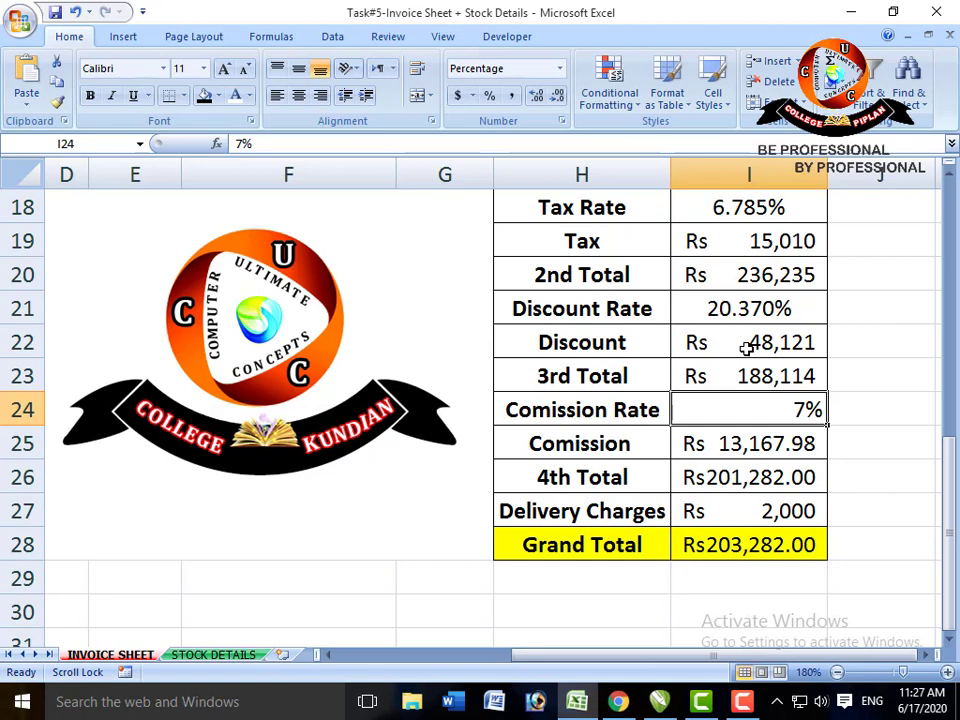
pyautogui.press('Down')
pyautogui.press('Up')
pyautogui.press('Down')
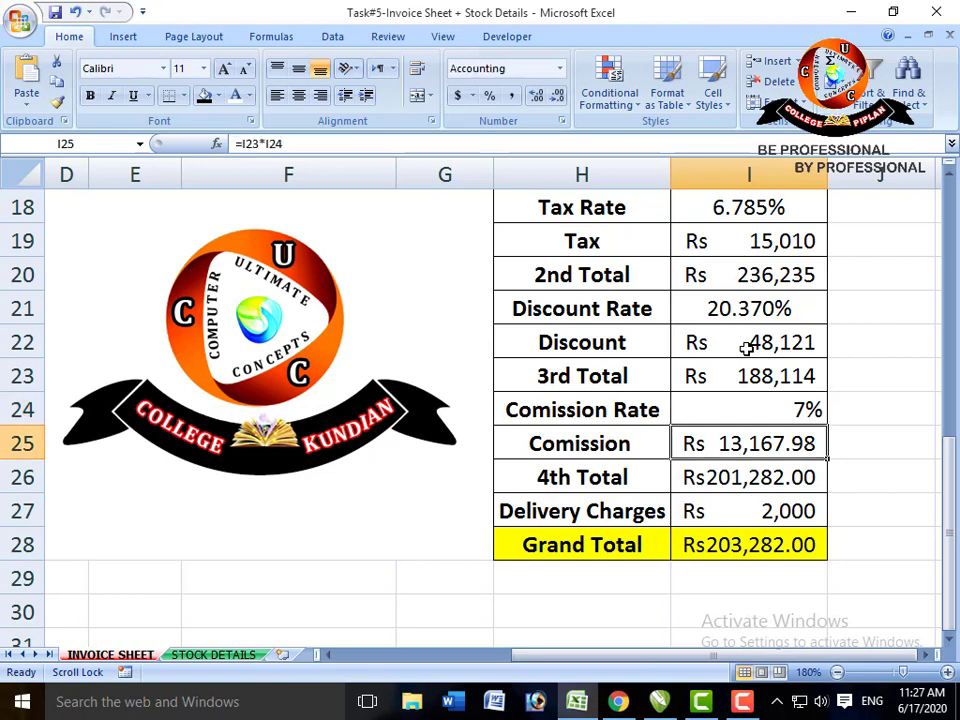
pyautogui.press('F2')
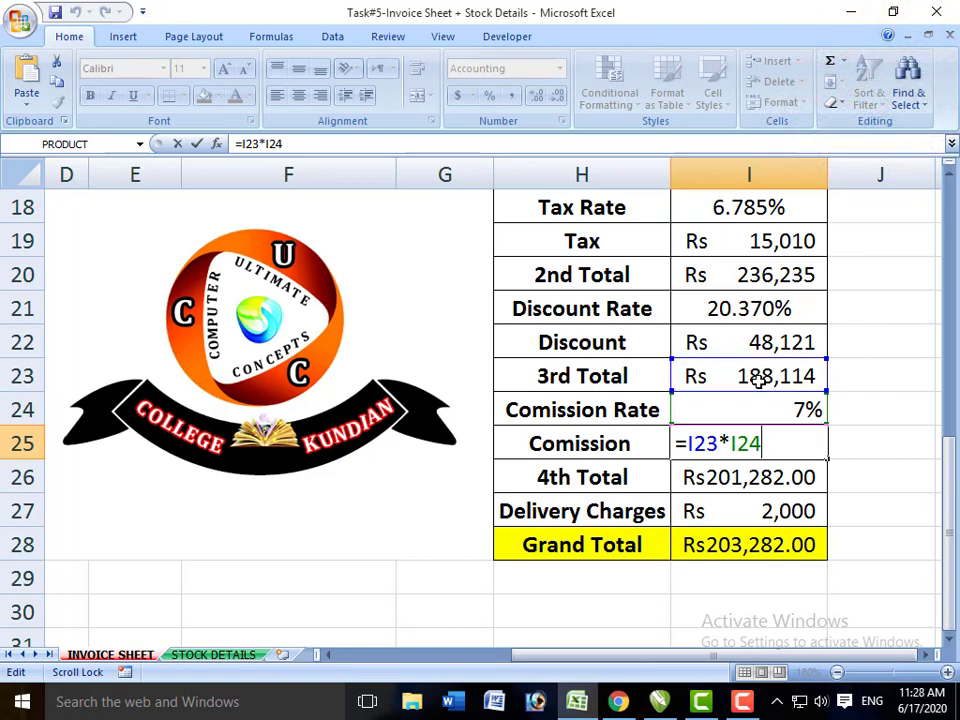
pyautogui.press('Return')
pyautogui.click(736, 441)
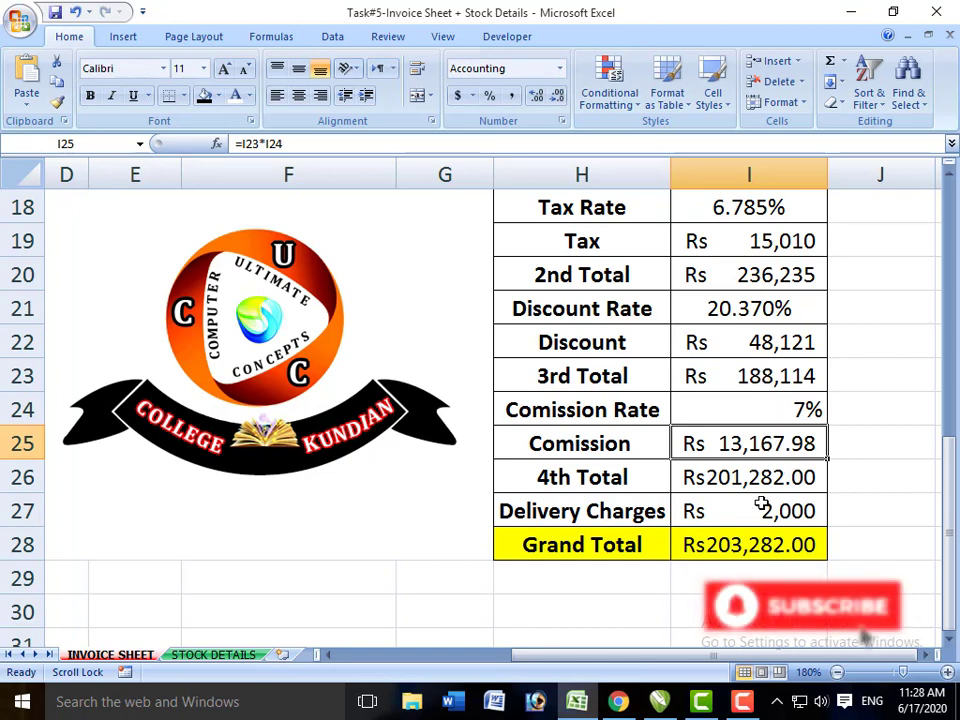
# Open the 4th Total formula in I26 to examine its references, and check the Delivery Charges entry in I27
pyautogui.scroll(-1, 761, 505)
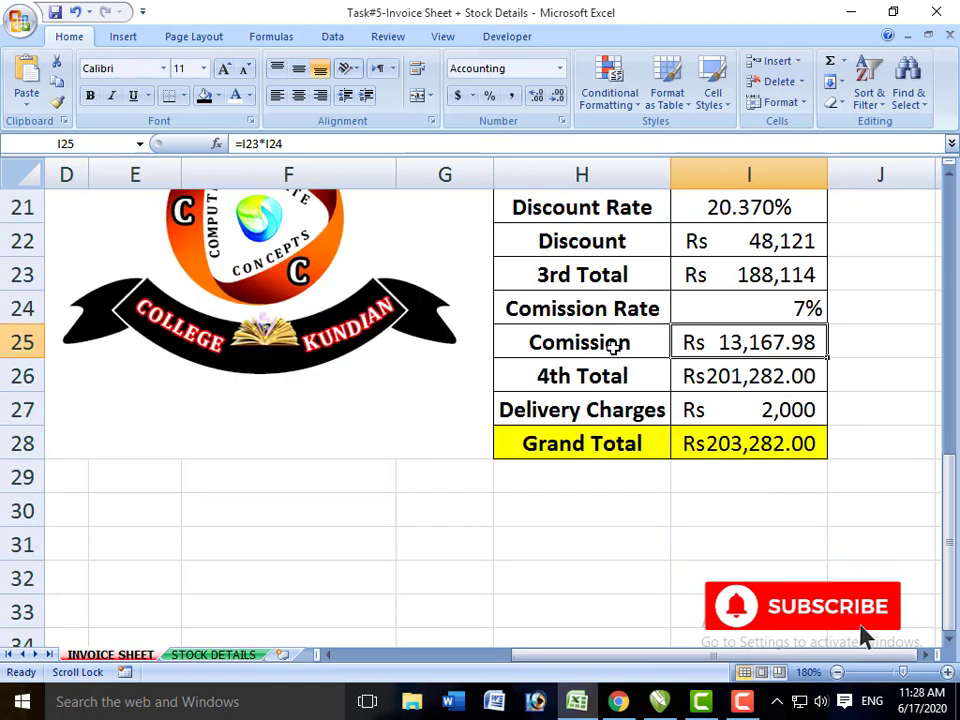
pyautogui.click(707, 376)
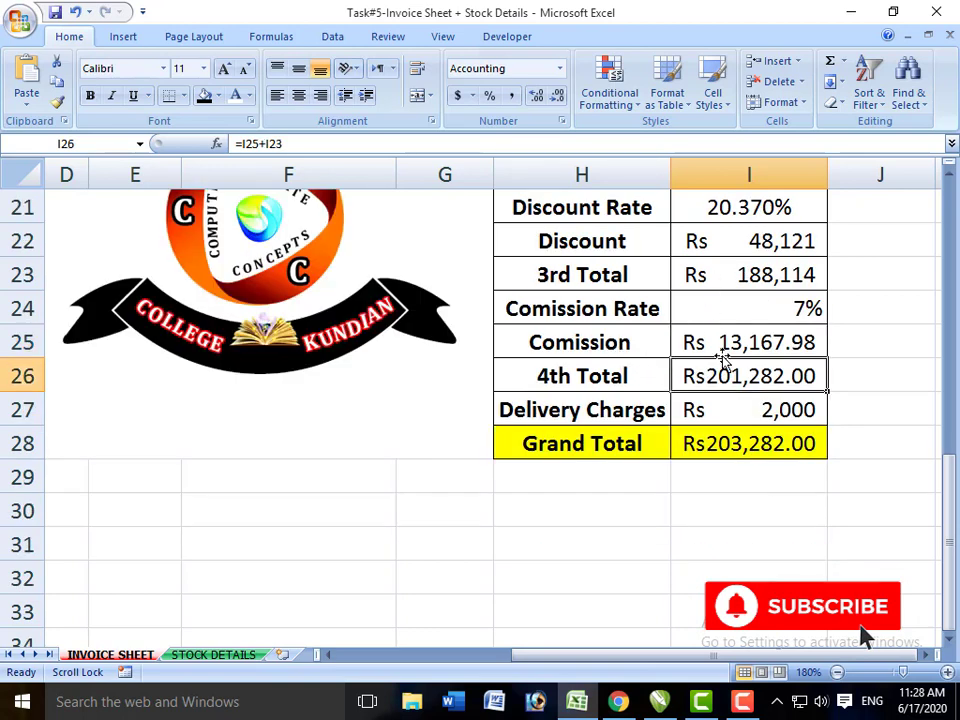
pyautogui.doubleClick(693, 389)
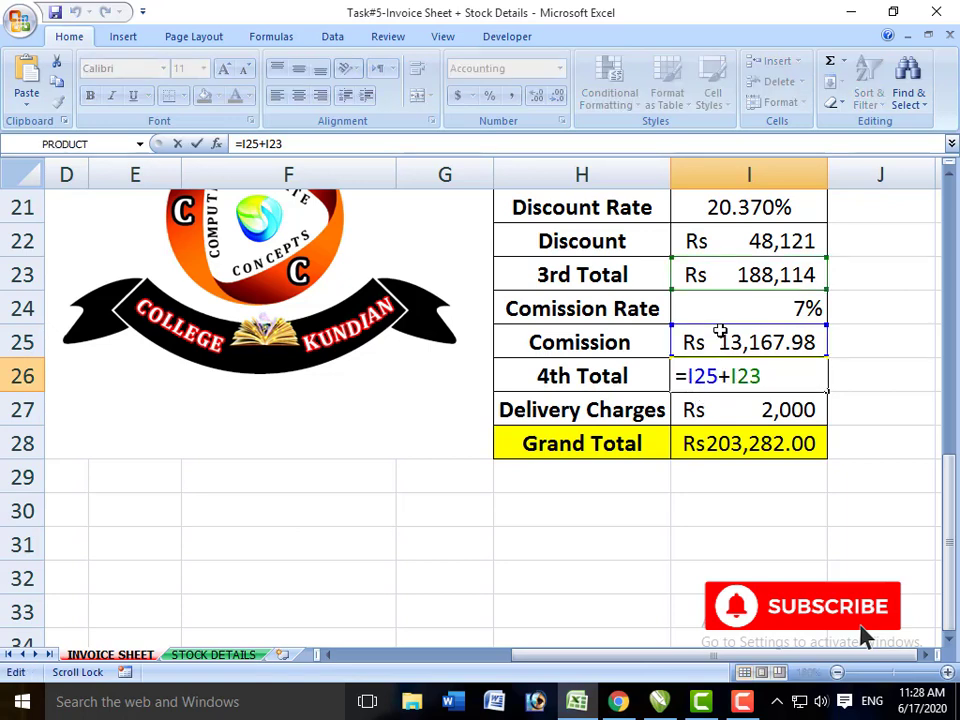
pyautogui.press('Return')
pyautogui.click(748, 383)
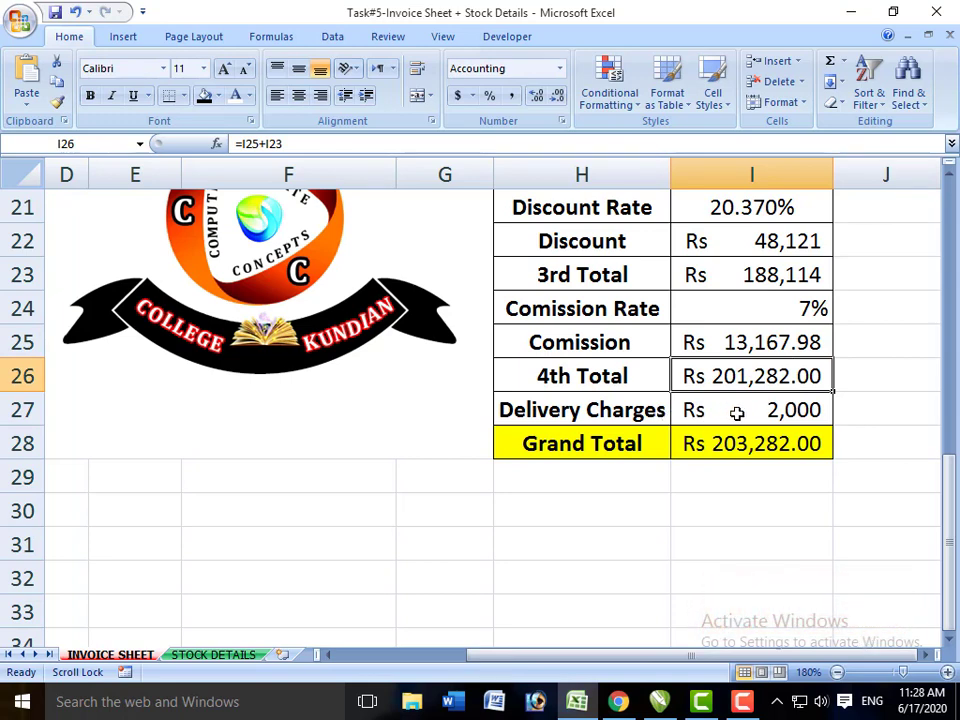
pyautogui.click(736, 413)
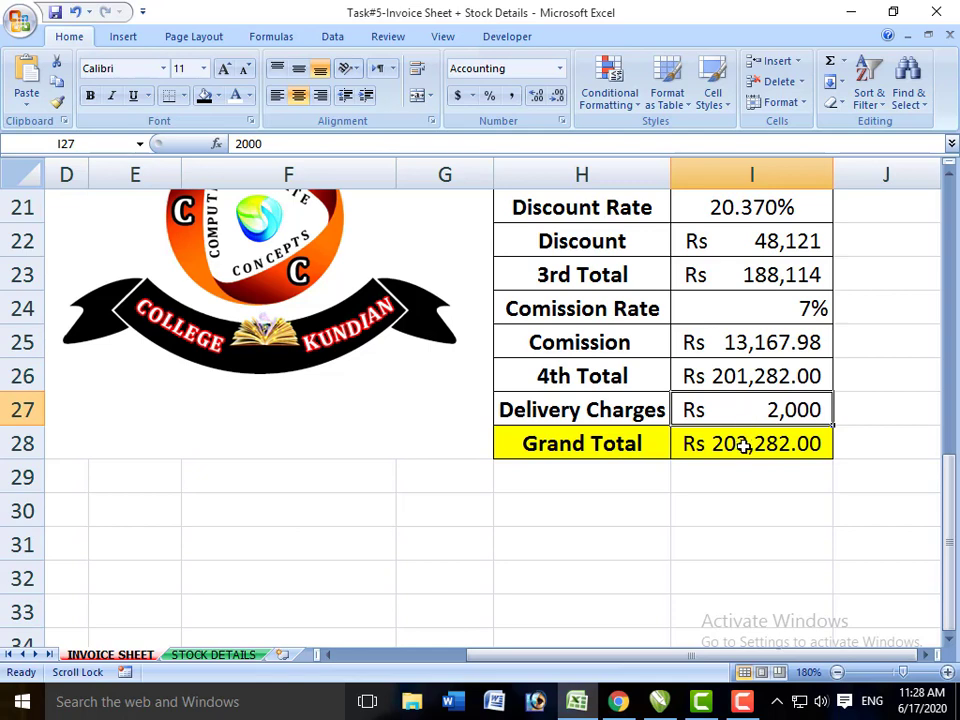
# Open the Grand Total formula in I28 to examine how it adds the 4th Total and Delivery Charges
pyautogui.click(741, 446)
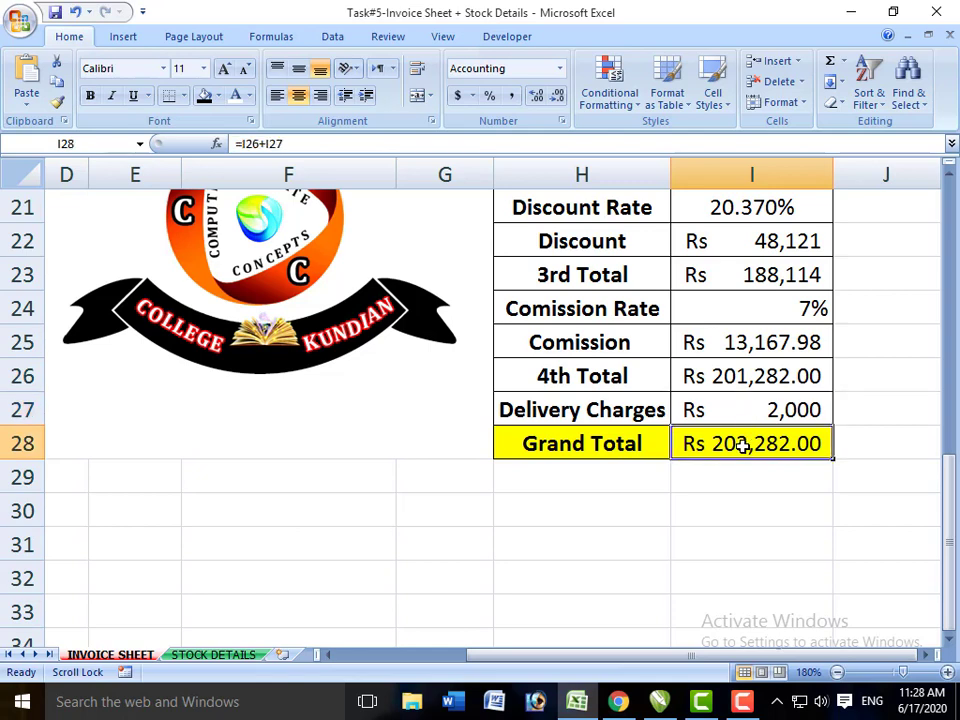
pyautogui.click(750, 375)
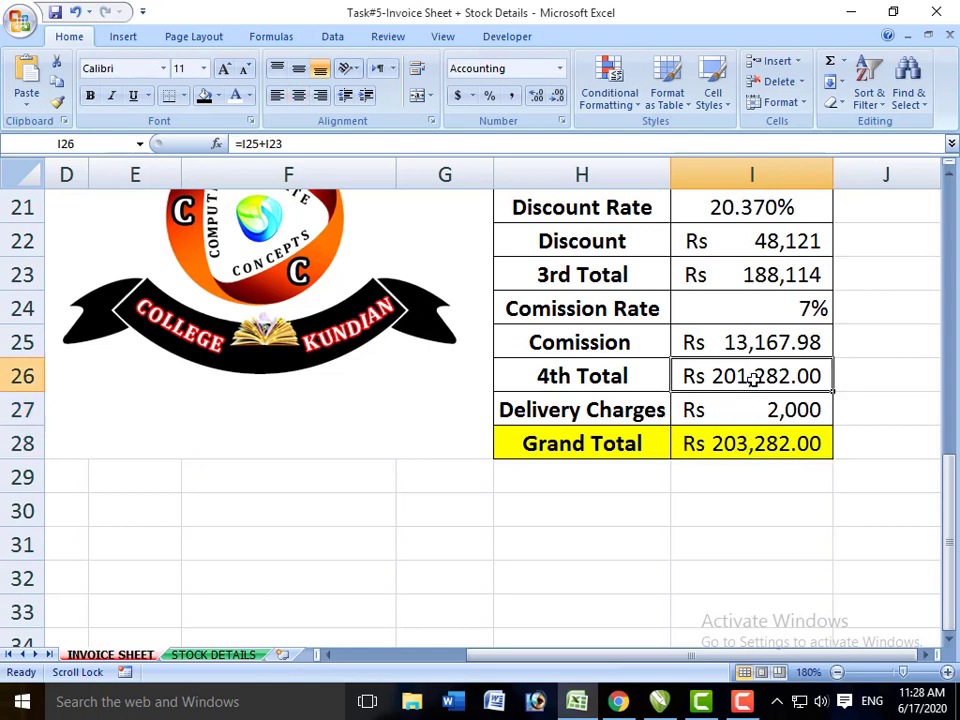
pyautogui.click(735, 441)
pyautogui.doubleClick(737, 444)
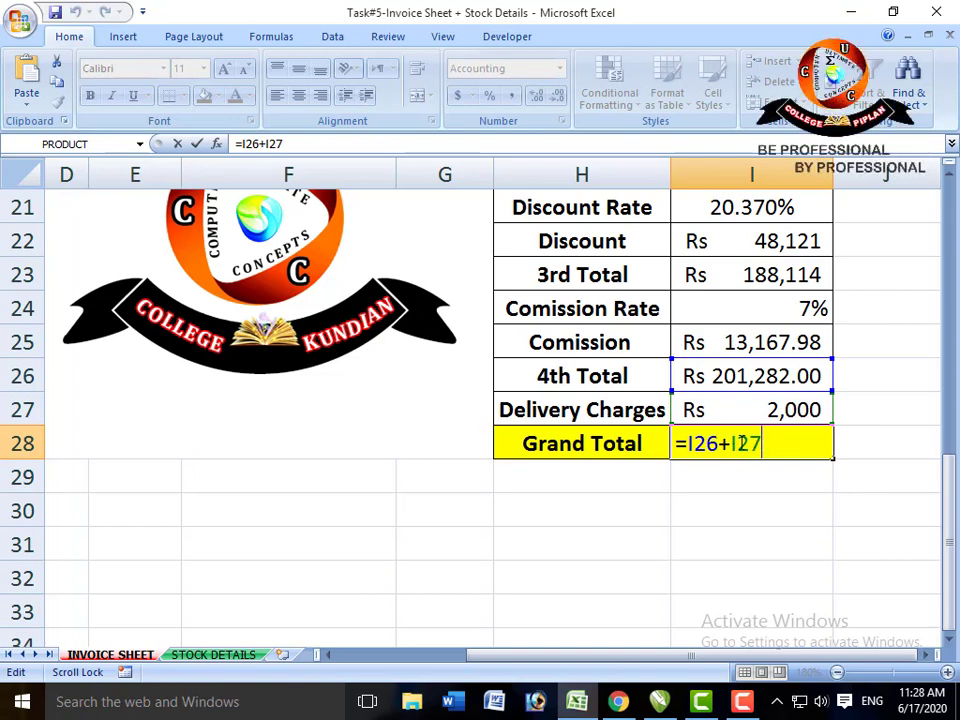
pyautogui.press('Return')
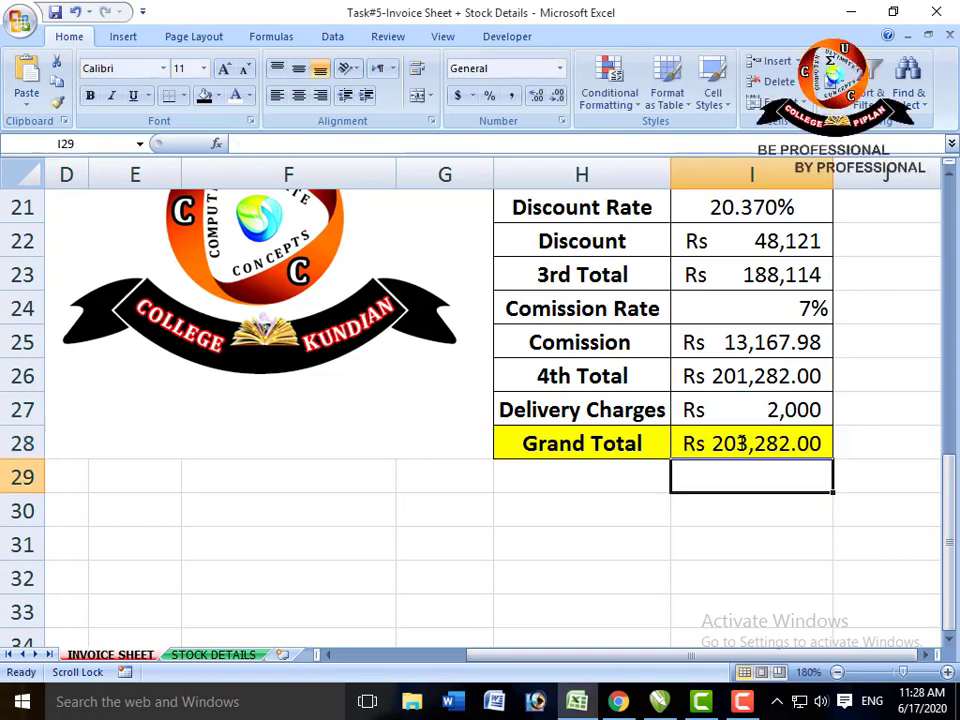
pyautogui.click(752, 443)
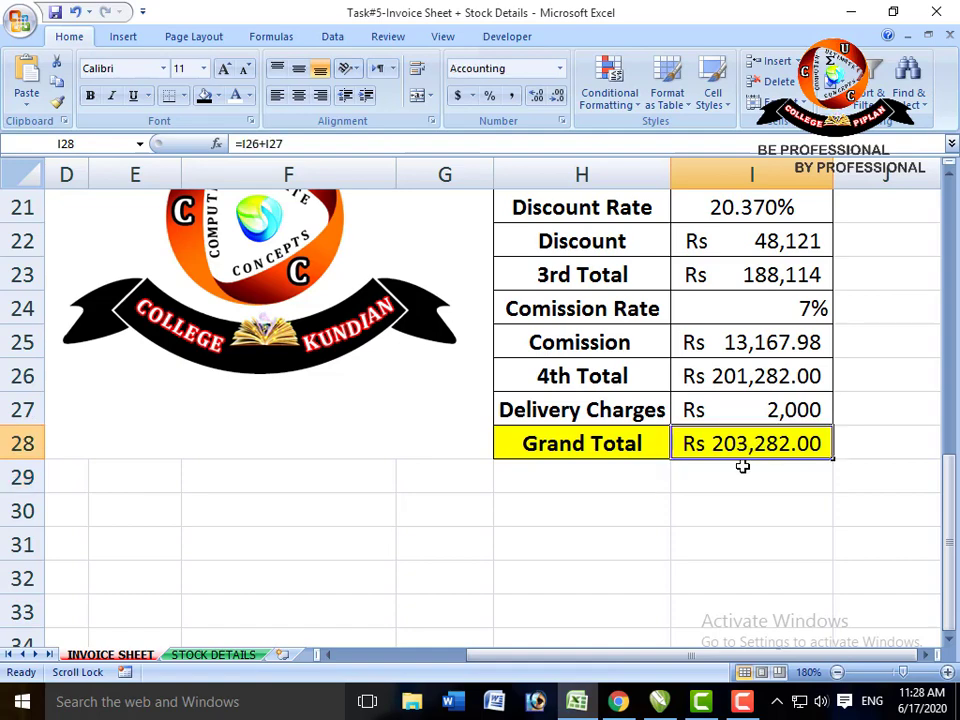
# Set the quantity of all nine invoice items in G8:G16 to 1
pyautogui.scroll(5, 701, 489)
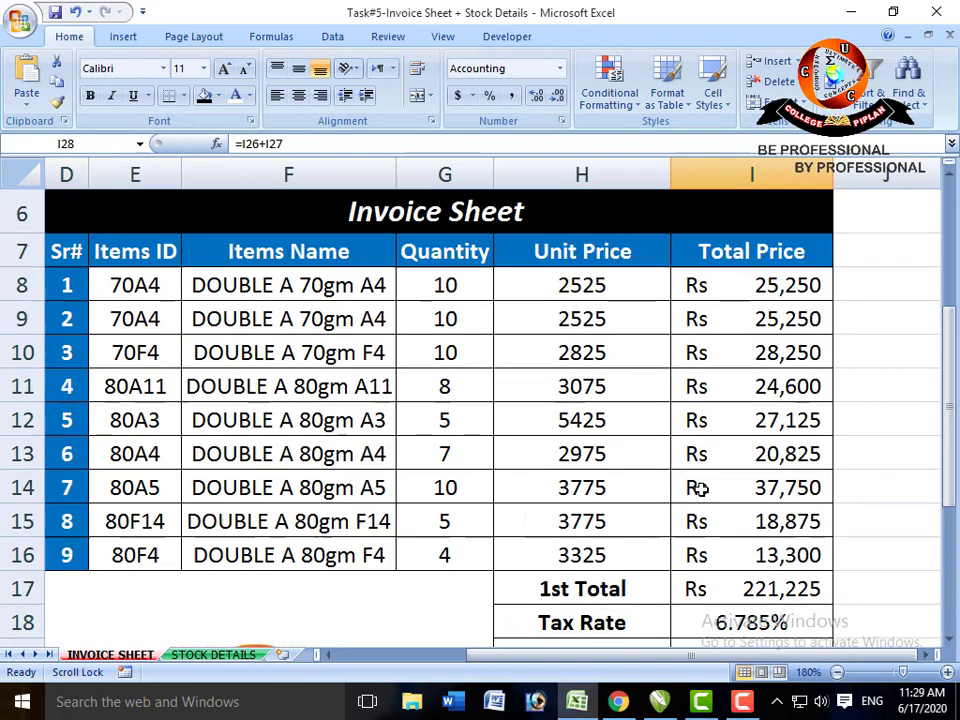
pyautogui.click(436, 283)
pyautogui.write('1')
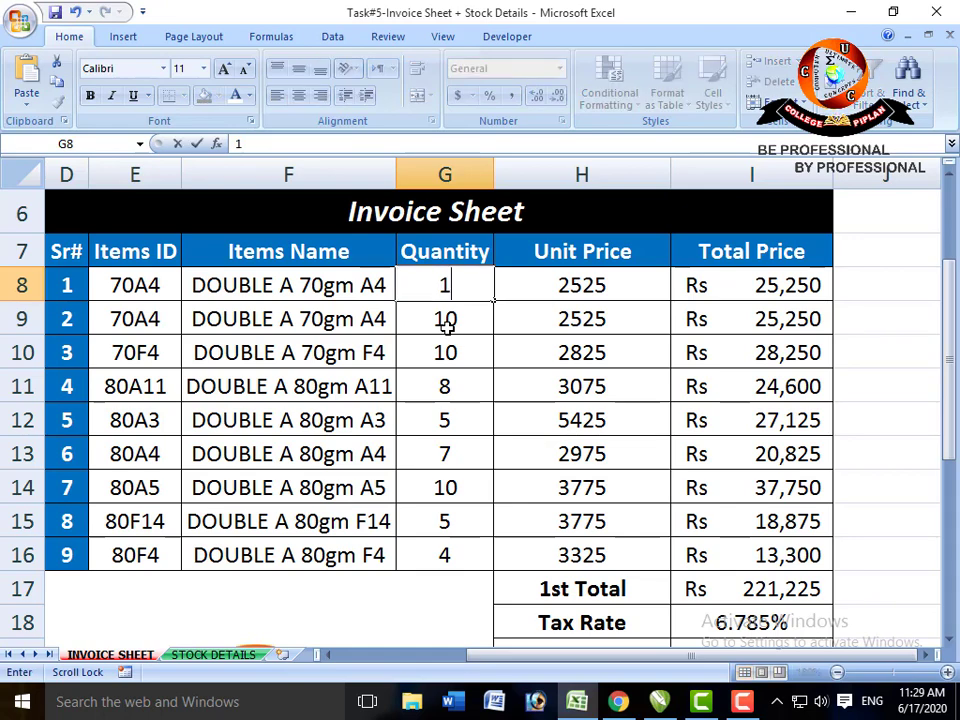
pyautogui.press('Return')
pyautogui.write('1')
pyautogui.press('Return')
pyautogui.write('1')
pyautogui.press('Return')
pyautogui.write('1')
pyautogui.press('Return')
pyautogui.write('1')
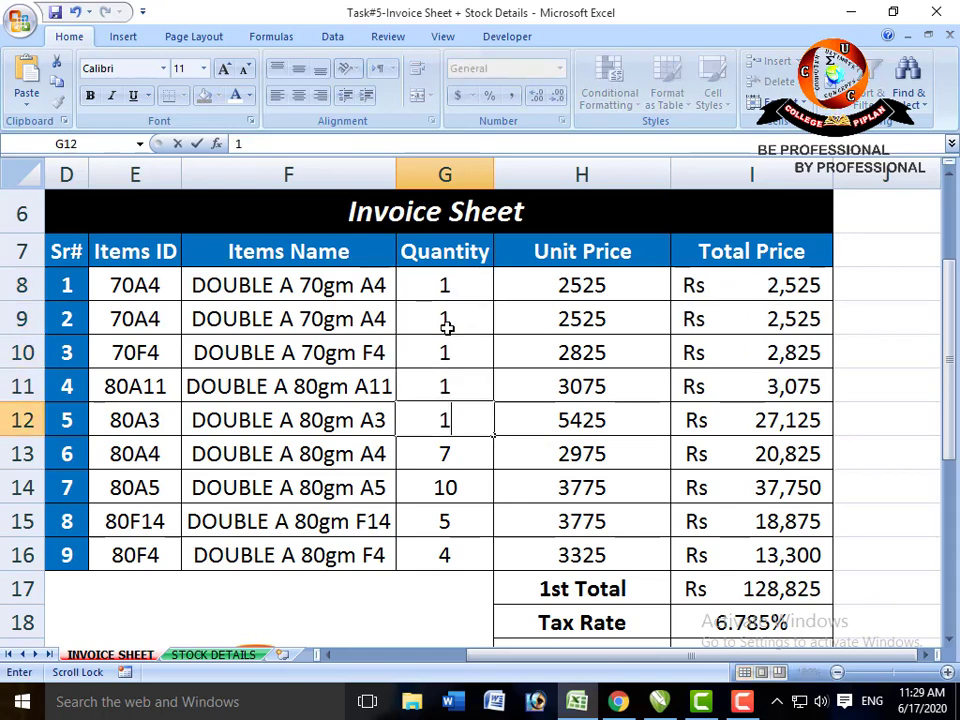
pyautogui.press('Return')
pyautogui.write('1')
pyautogui.press('Return')
pyautogui.write('1')
pyautogui.press('Return')
pyautogui.write('1')
pyautogui.press('Return')
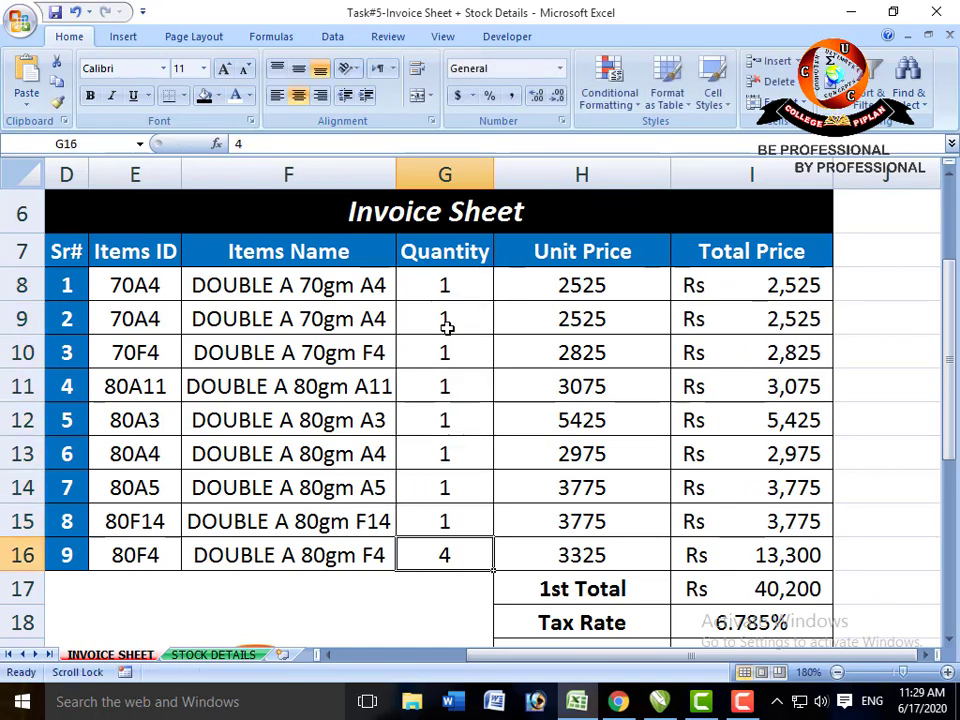
pyautogui.write('1')
pyautogui.press('Tab')
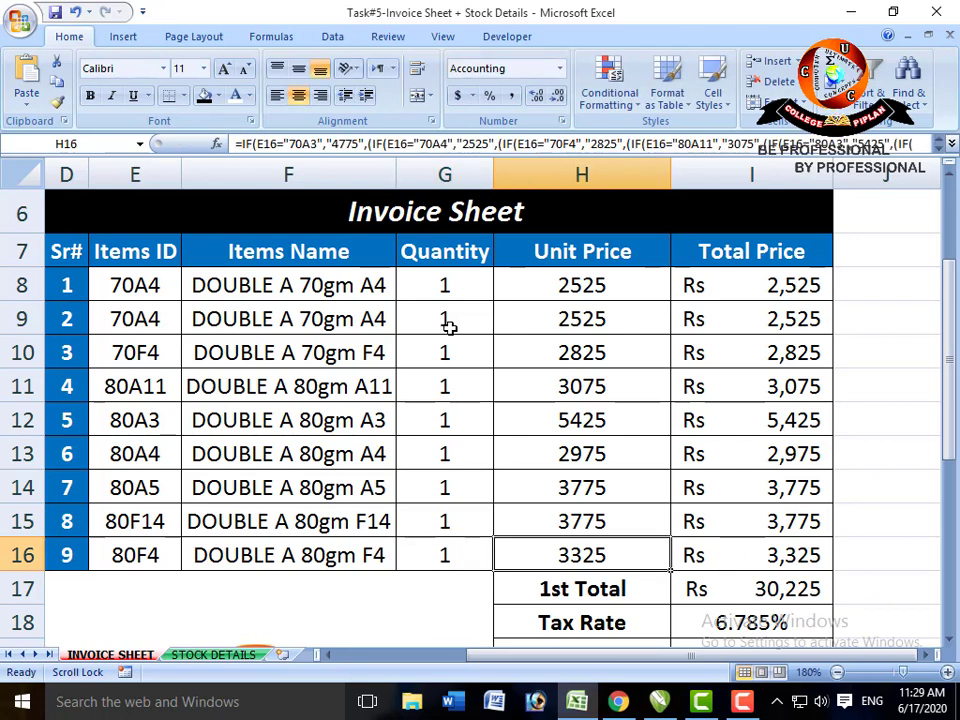
# Review the recalculated invoice totals from the 1st Total to the Grand Total, checking Comission, 4th Total and Delivery Charges
pyautogui.scroll(-2, 803, 510)
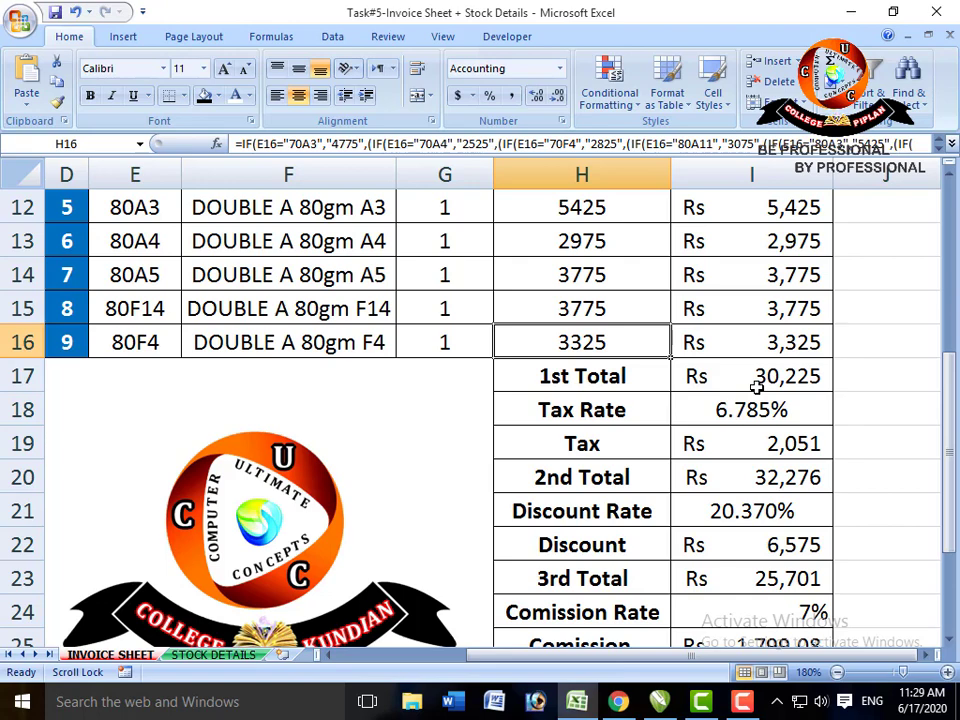
pyautogui.scroll(-1, 757, 388)
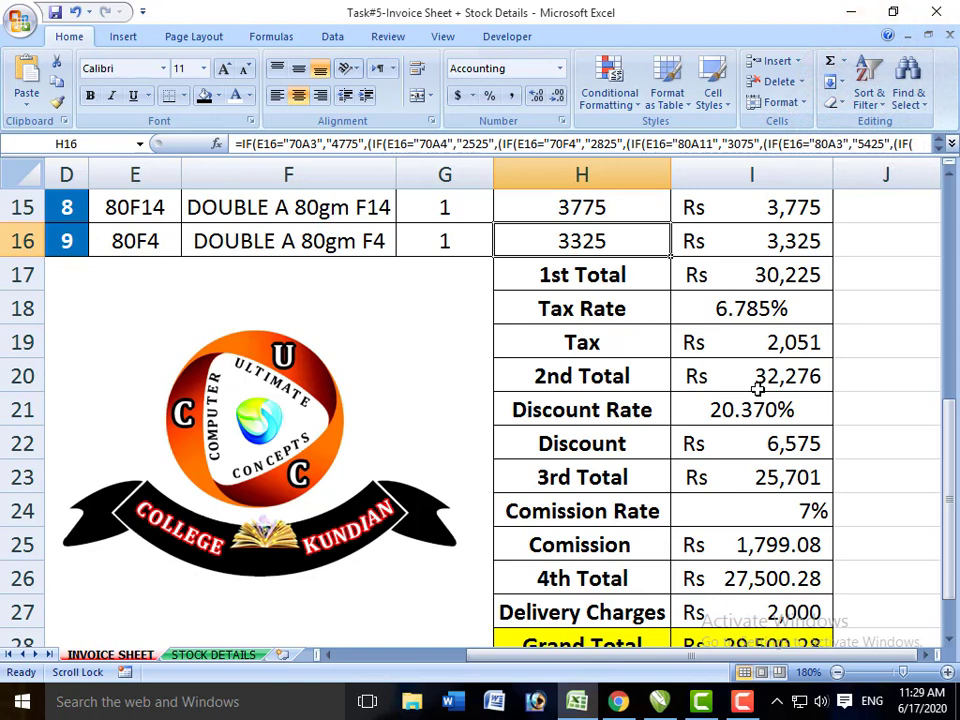
pyautogui.scroll(-1, 757, 388)
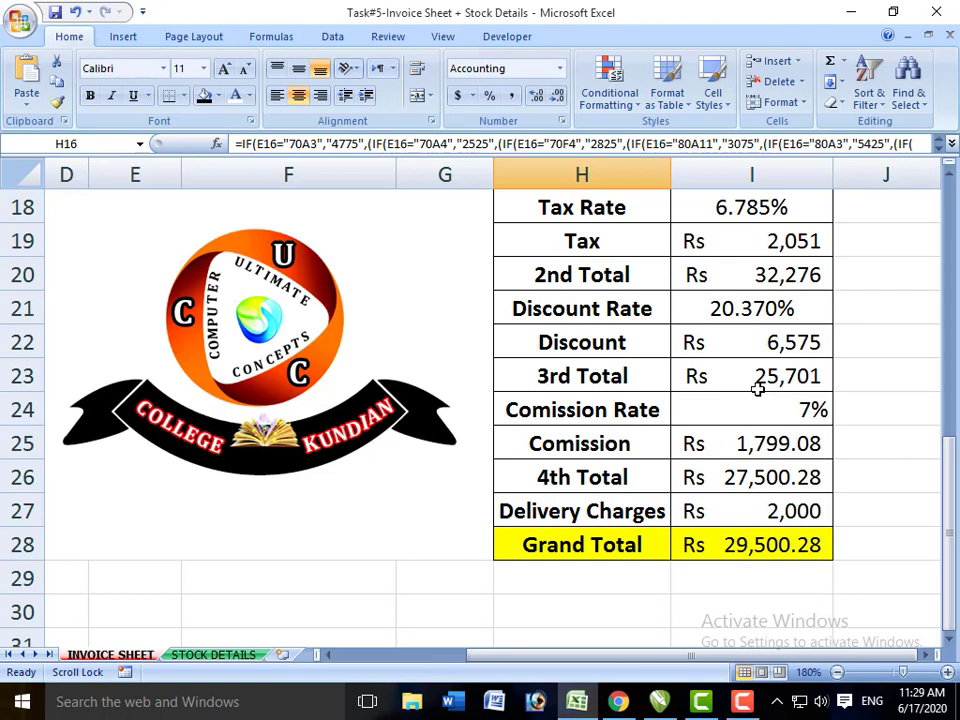
pyautogui.scroll(-1, 757, 389)
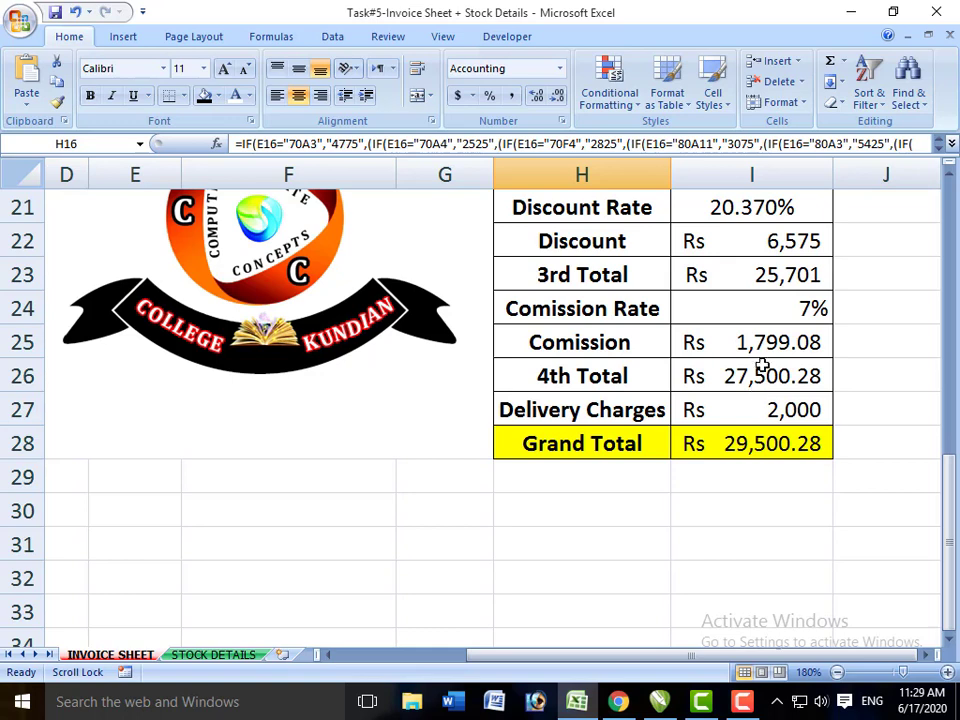
pyautogui.click(758, 345)
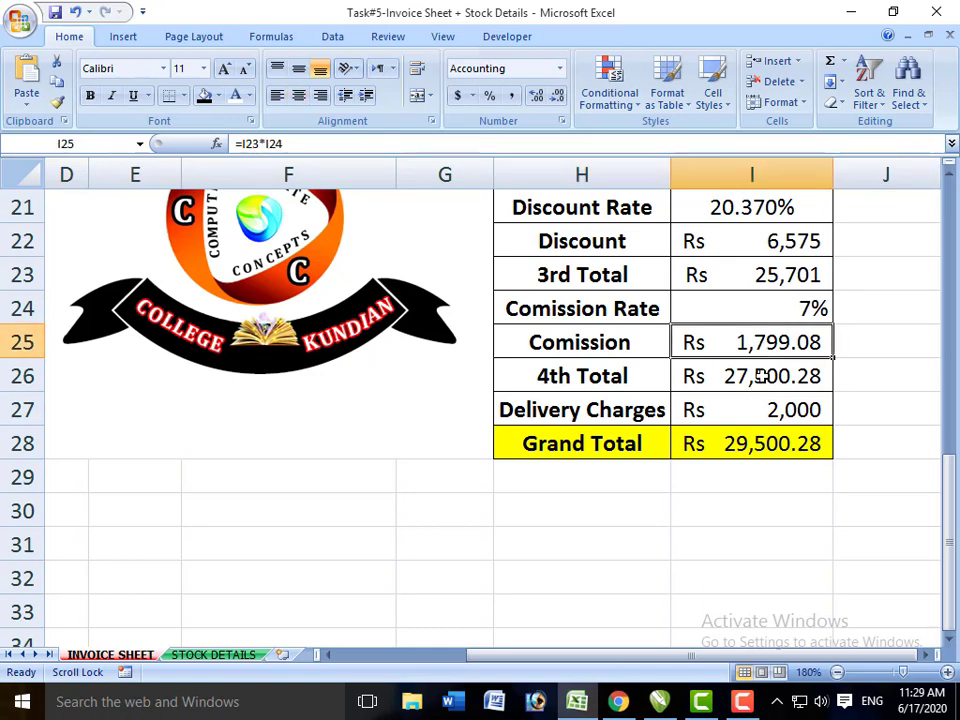
pyautogui.click(762, 376)
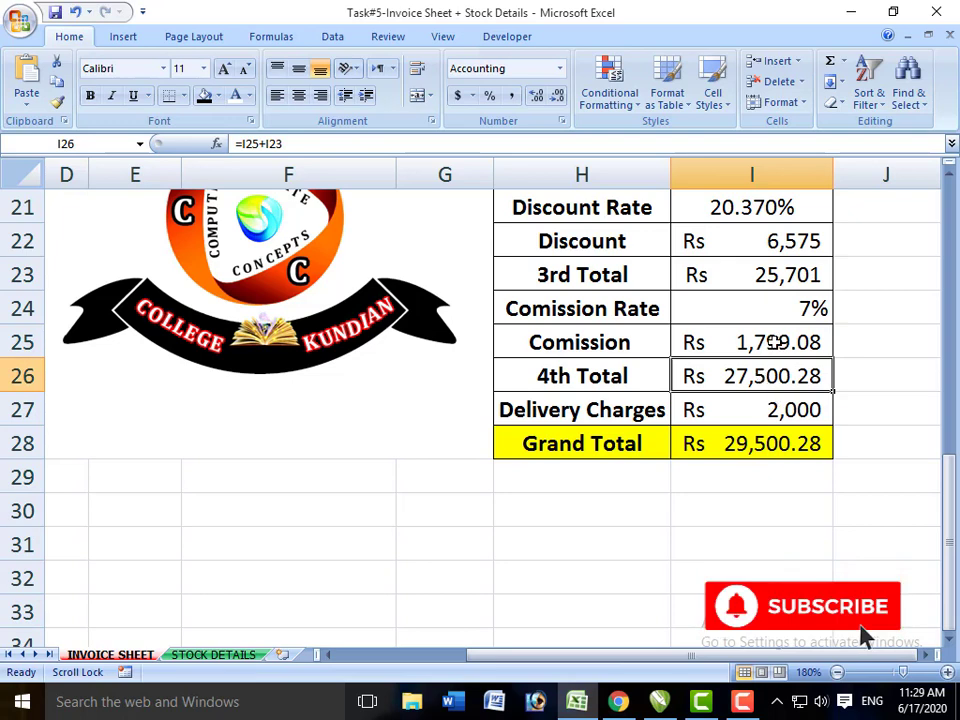
pyautogui.click(762, 413)
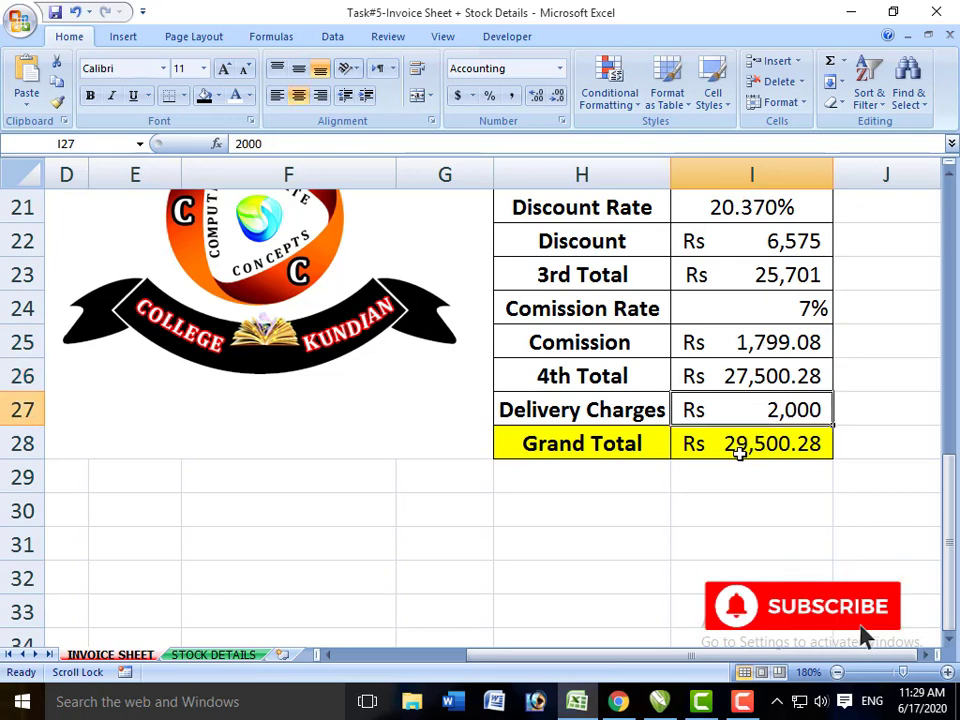
pyautogui.click(737, 447)
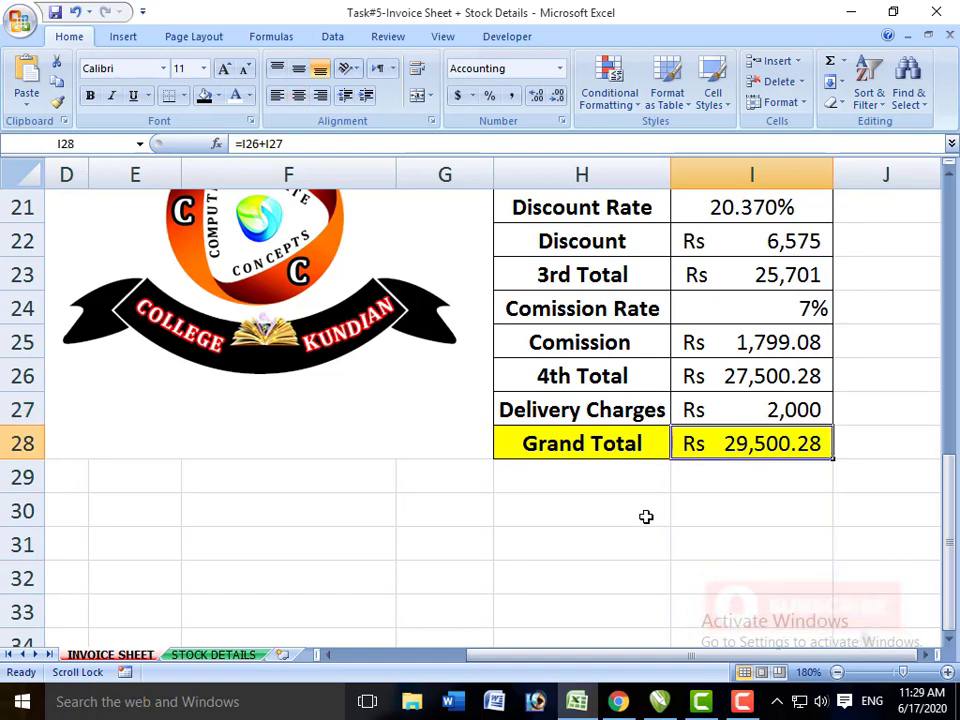
# Reduce the invoice sheet's zoom to 100% and look over the item table together with its totals
pyautogui.scroll(3, 646, 514)
pyautogui.scroll(2, 646, 514)
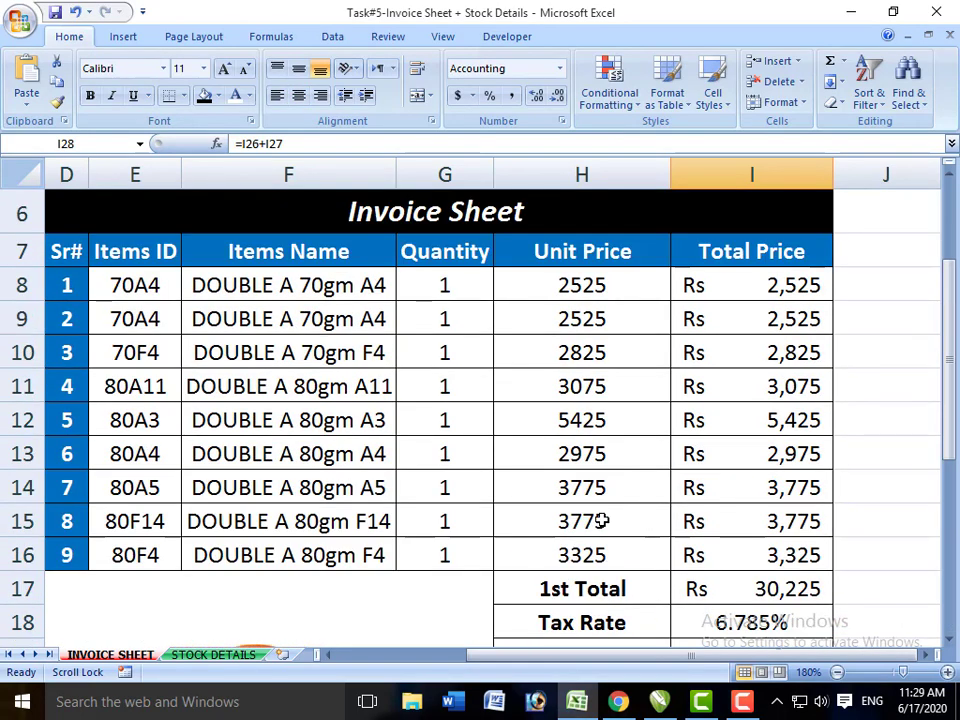
pyautogui.click(838, 672)
pyautogui.click(838, 672)
pyautogui.click(838, 672)
pyautogui.scroll(-1, 679, 493)
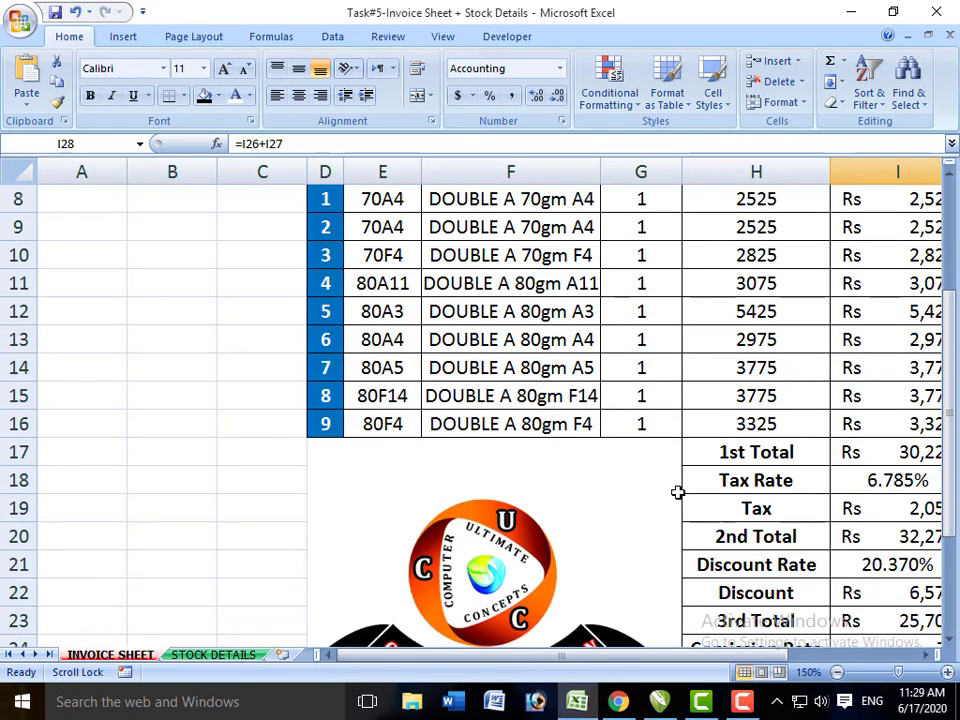
pyautogui.click(838, 672)
pyautogui.click(838, 672)
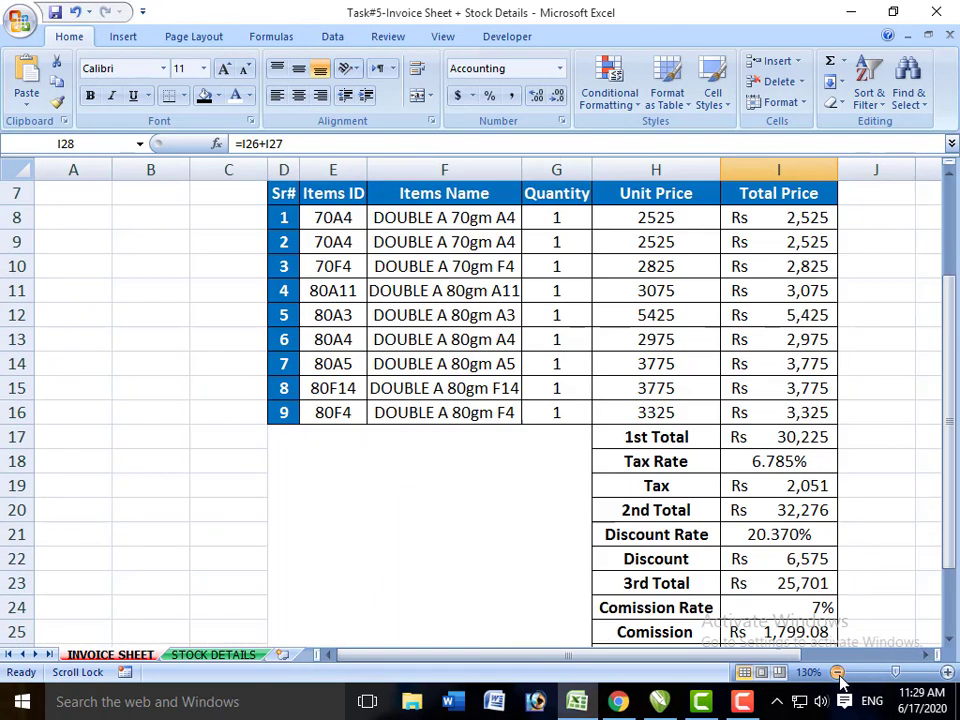
pyautogui.click(838, 672)
pyautogui.click(838, 672)
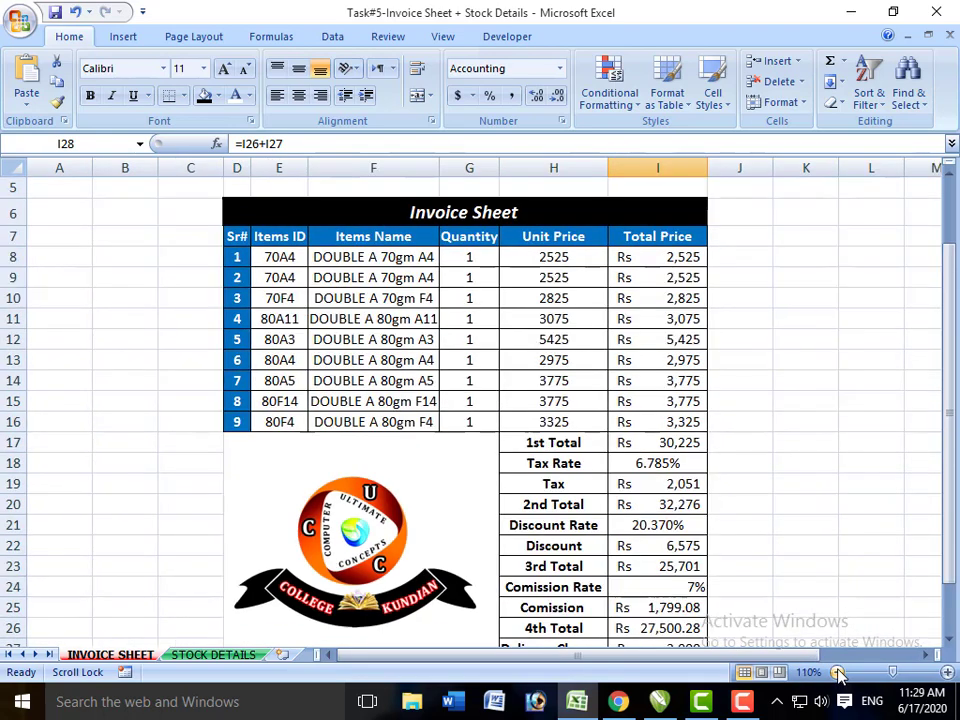
pyautogui.click(838, 672)
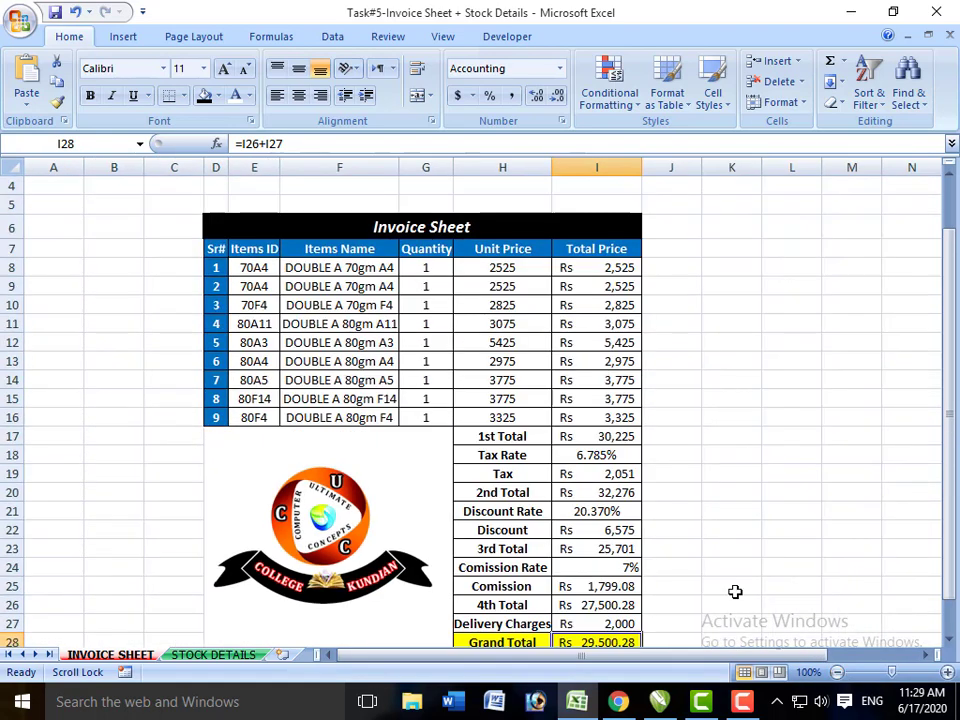
pyautogui.scroll(-1, 735, 592)
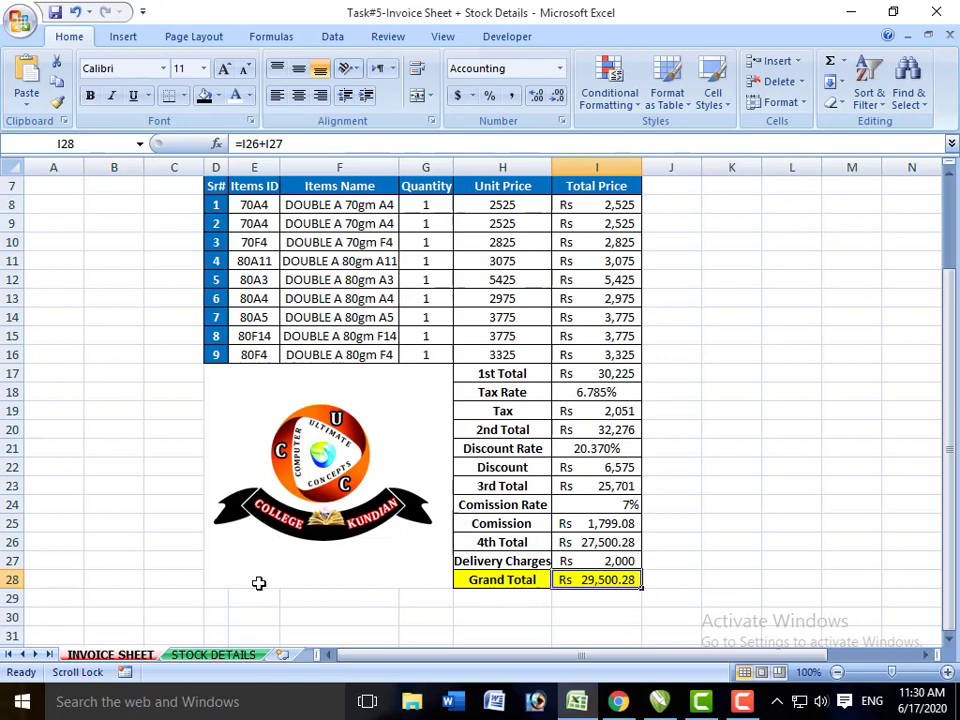
# Examine the column headings on the STOCK DETAILS sheet, from Sr# to Stock Left, and compare the sheet with INVOICE SHEET
pyautogui.click(210, 656)
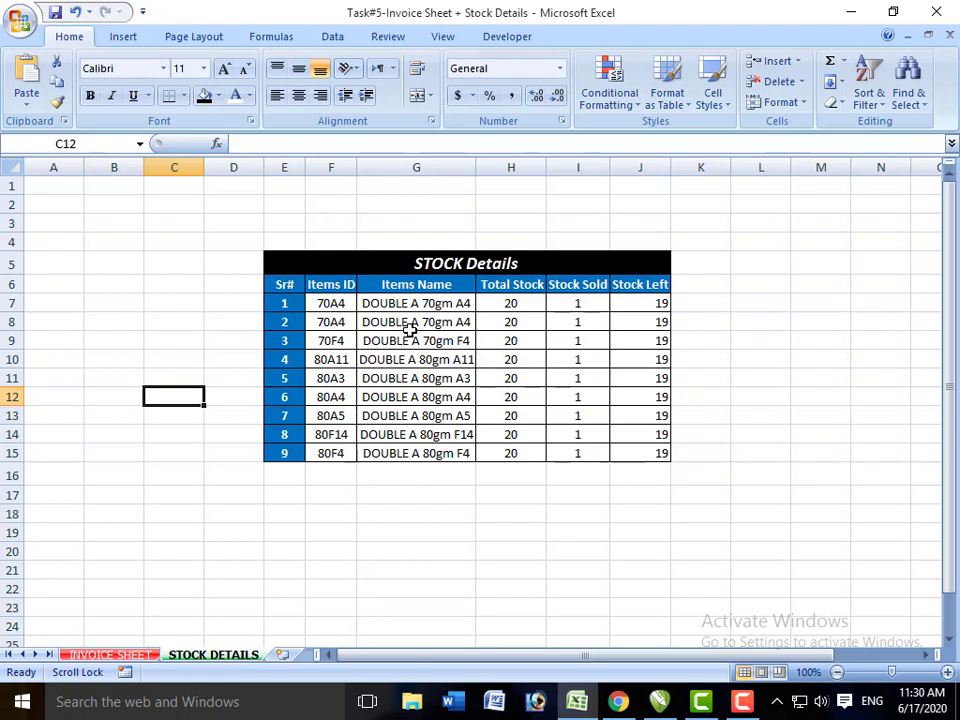
pyautogui.click(283, 284)
pyautogui.click(322, 285)
pyautogui.click(388, 284)
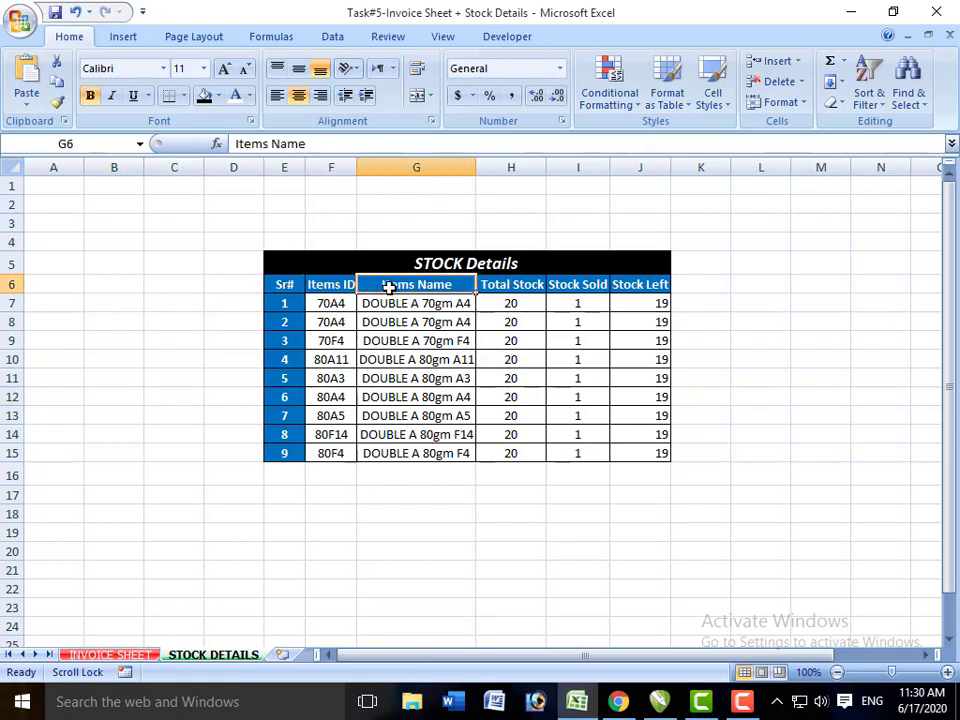
pyautogui.click(494, 286)
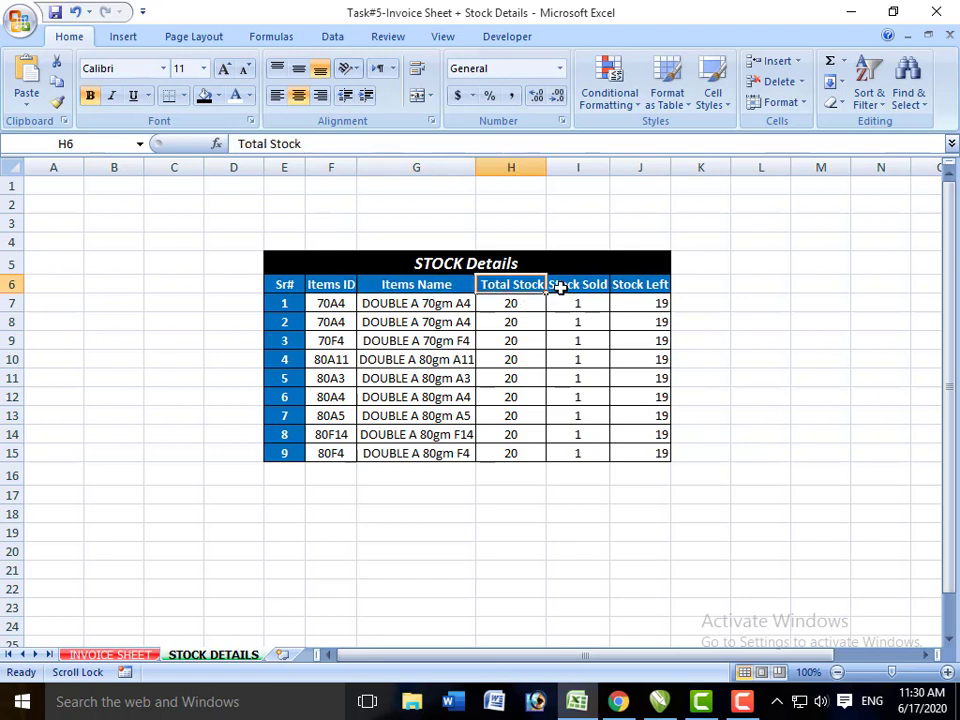
pyautogui.click(561, 286)
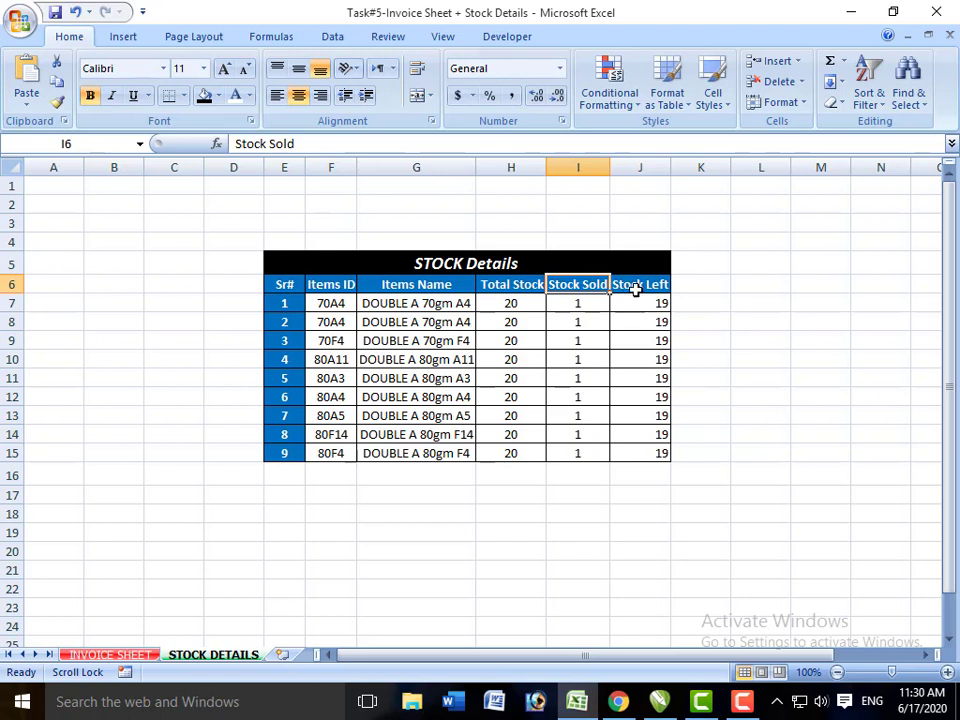
pyautogui.click(635, 287)
pyautogui.click(575, 284)
pyautogui.press('Right')
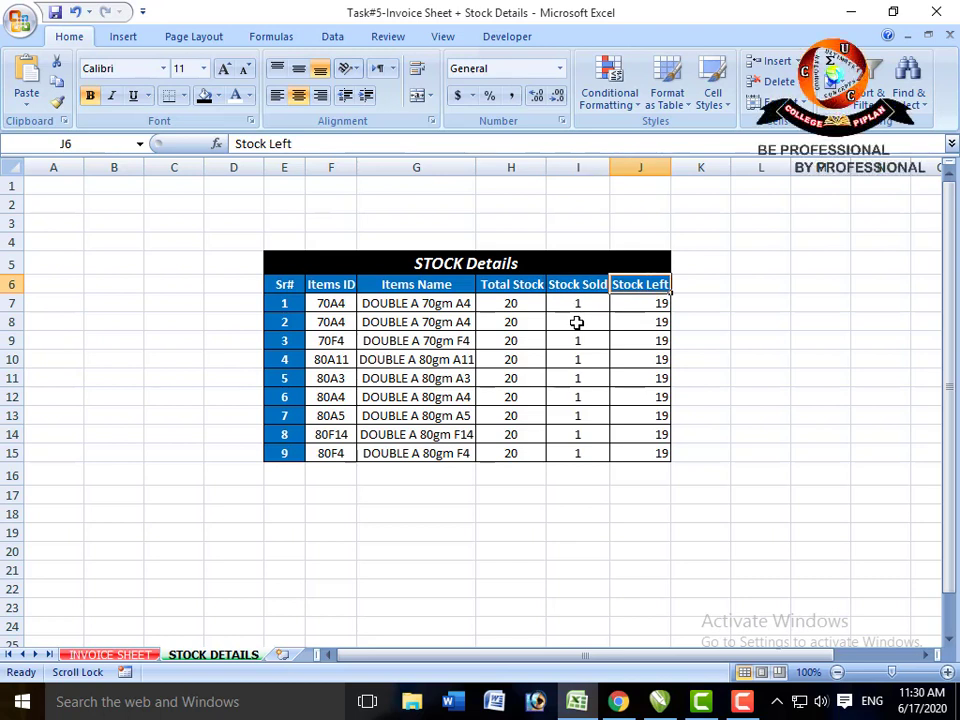
pyautogui.click(112, 656)
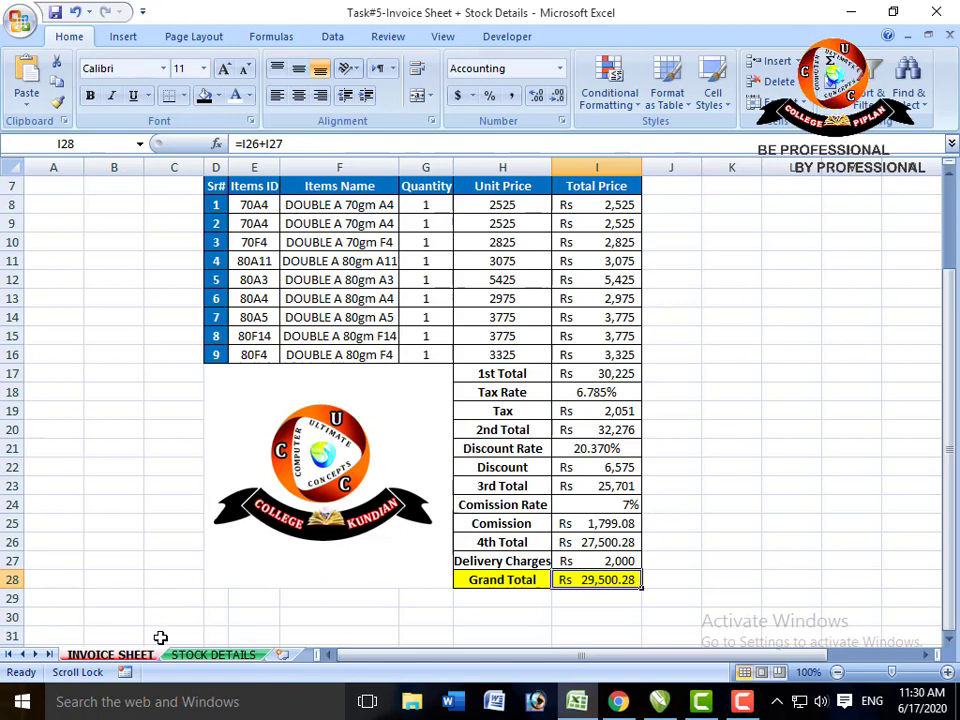
pyautogui.click(211, 657)
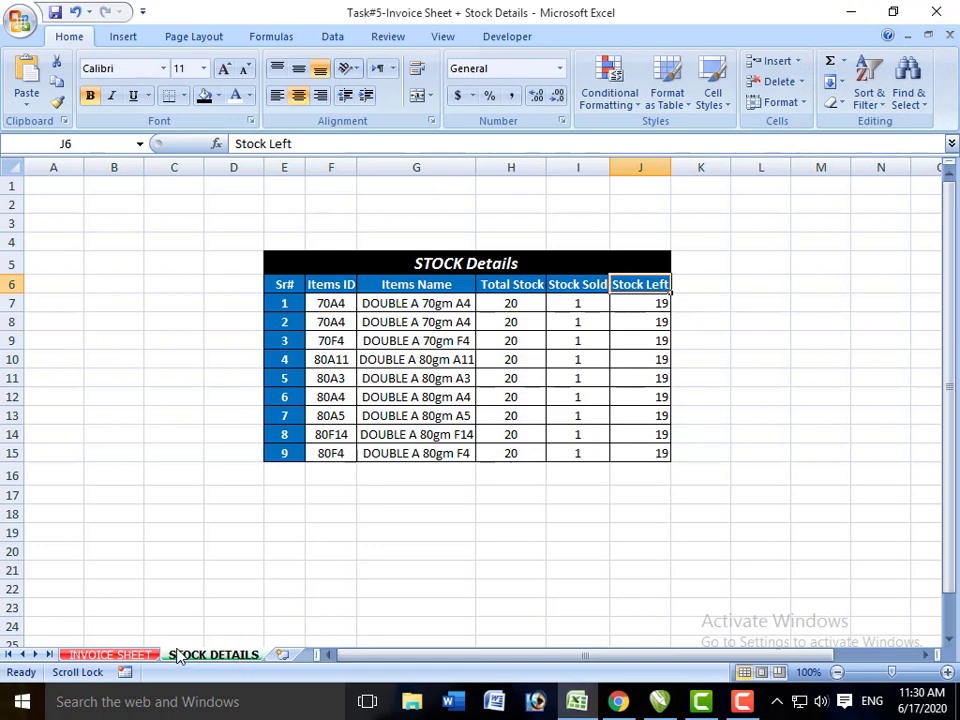
# Set the quantity of the first item in G8 of INVOICE SHEET to 20
pyautogui.click(130, 655)
pyautogui.click(437, 206)
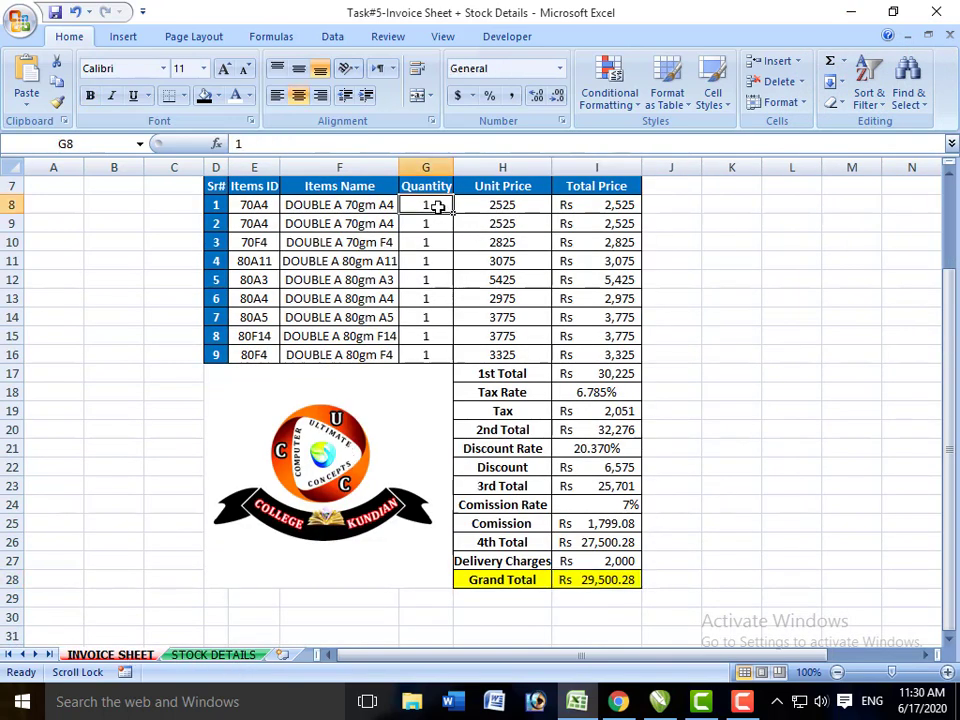
pyautogui.write('20')
pyautogui.press('Return')
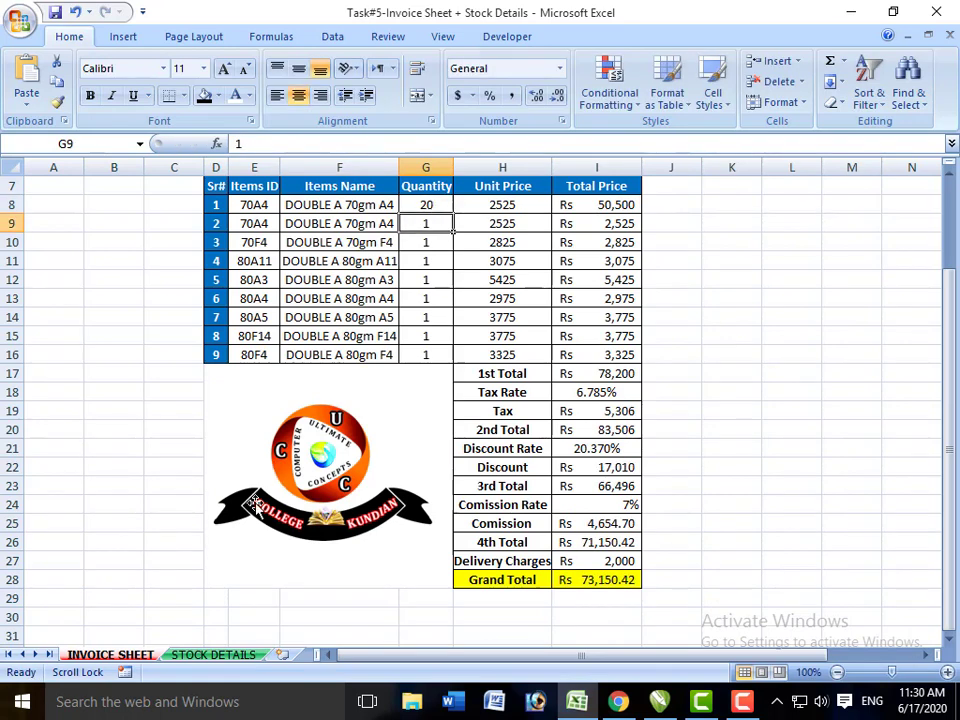
# Check the first item's Stock Left formula in J7 on the STOCK DETAILS sheet
pyautogui.click(218, 655)
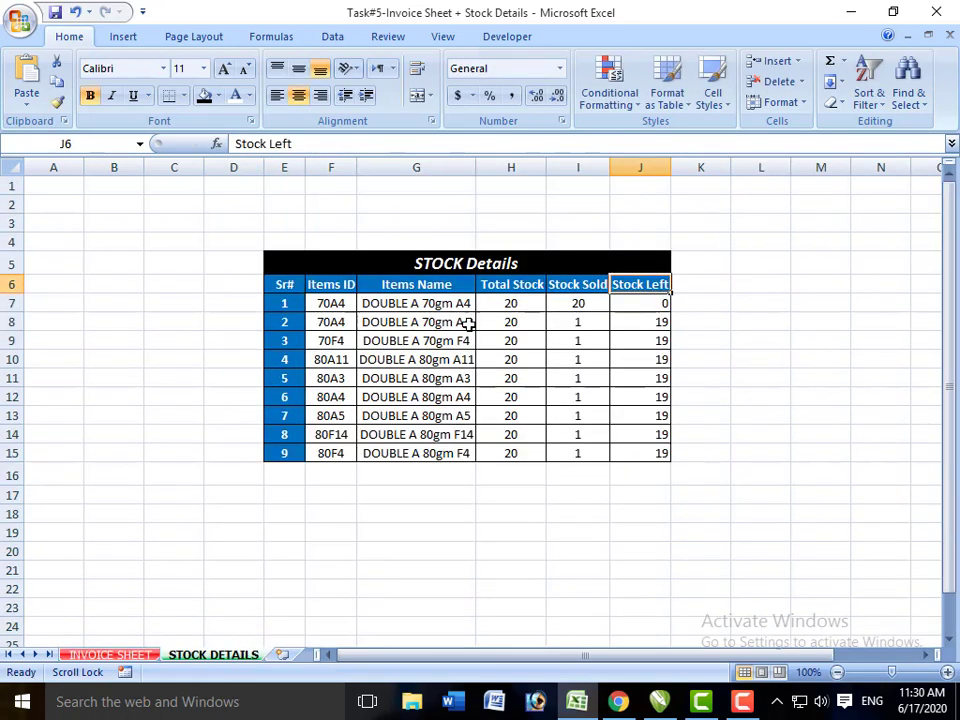
pyautogui.click(634, 306)
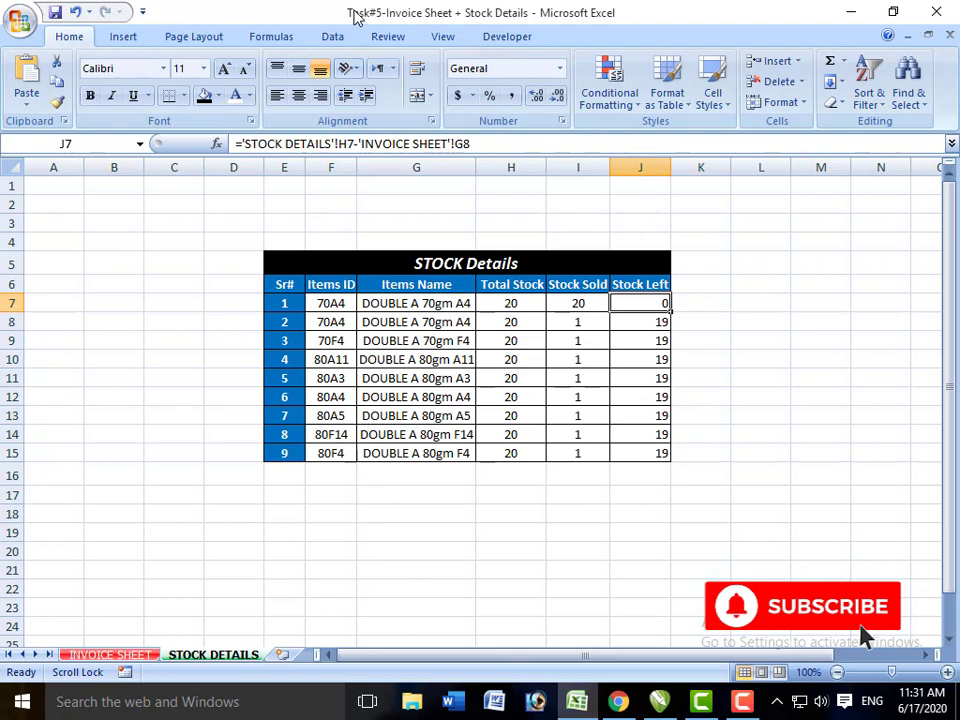
# Check the contents of the first item's Sr# and Items ID cells, E7 and F7, on the STOCK DETAILS sheet
pyautogui.click(338, 38)
pyautogui.click(285, 44)
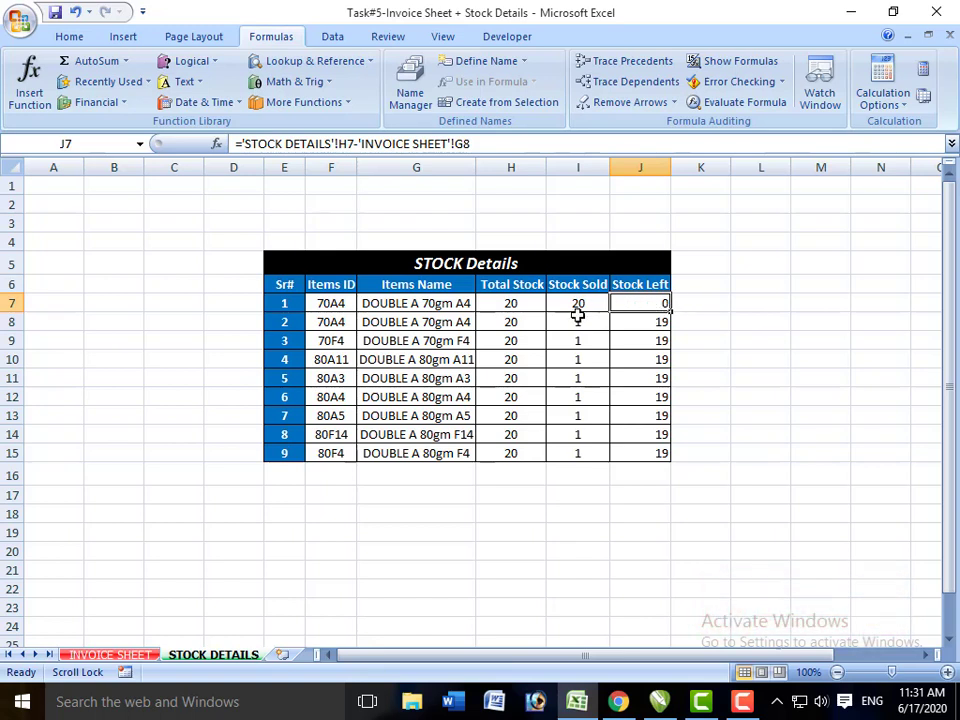
pyautogui.click(325, 307)
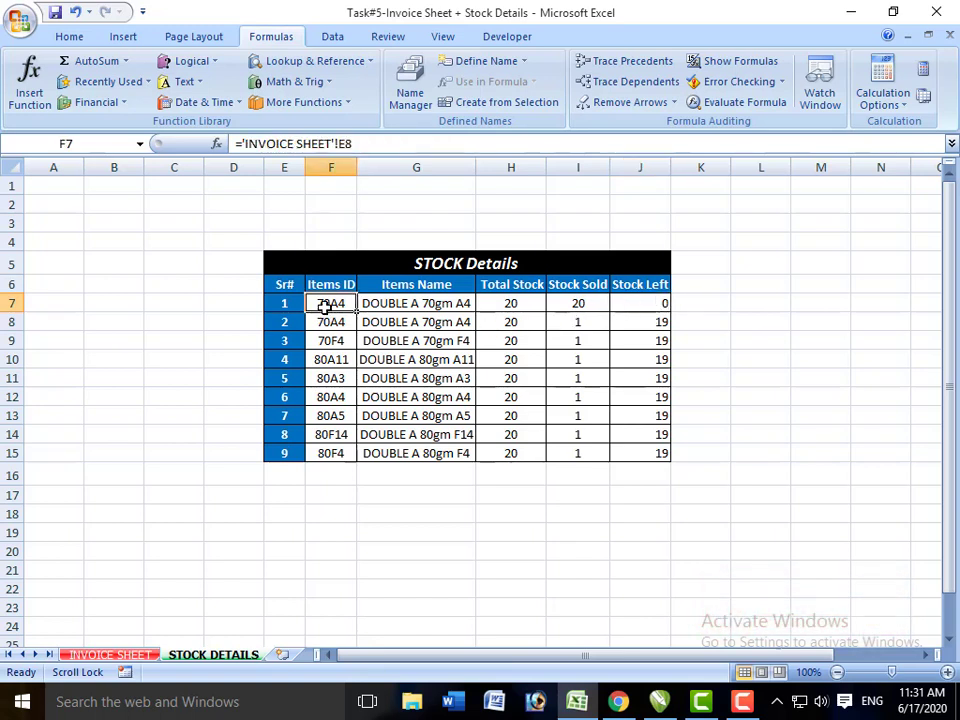
pyautogui.click(290, 308)
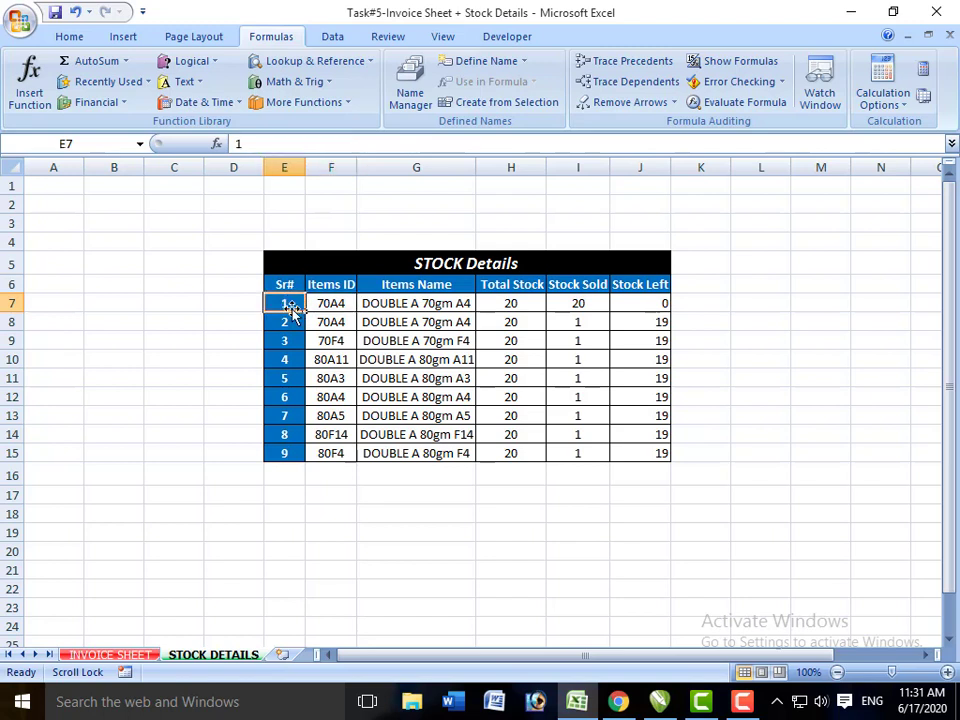
pyautogui.press('Right')
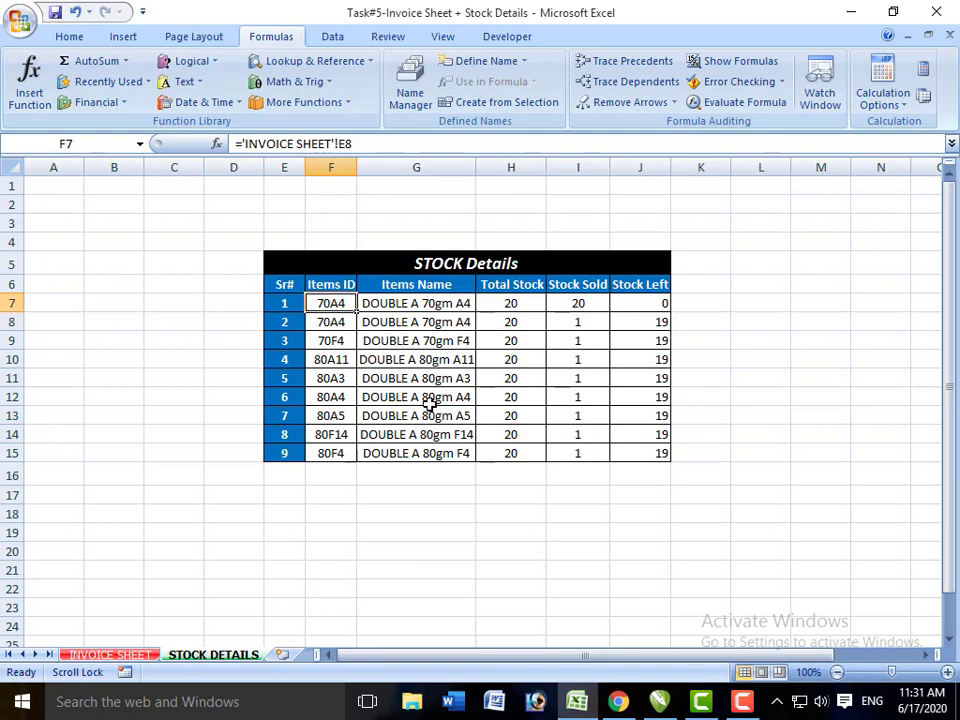
# Enlarge the STOCK DETAILS sheet to 210% with the table columns from Sr# to Stock Left in view
pyautogui.click(947, 673)
pyautogui.click(947, 673)
pyautogui.click(947, 673)
pyautogui.click(947, 673)
pyautogui.click(947, 673)
pyautogui.click(947, 673)
pyautogui.click(947, 673)
pyautogui.click(947, 673)
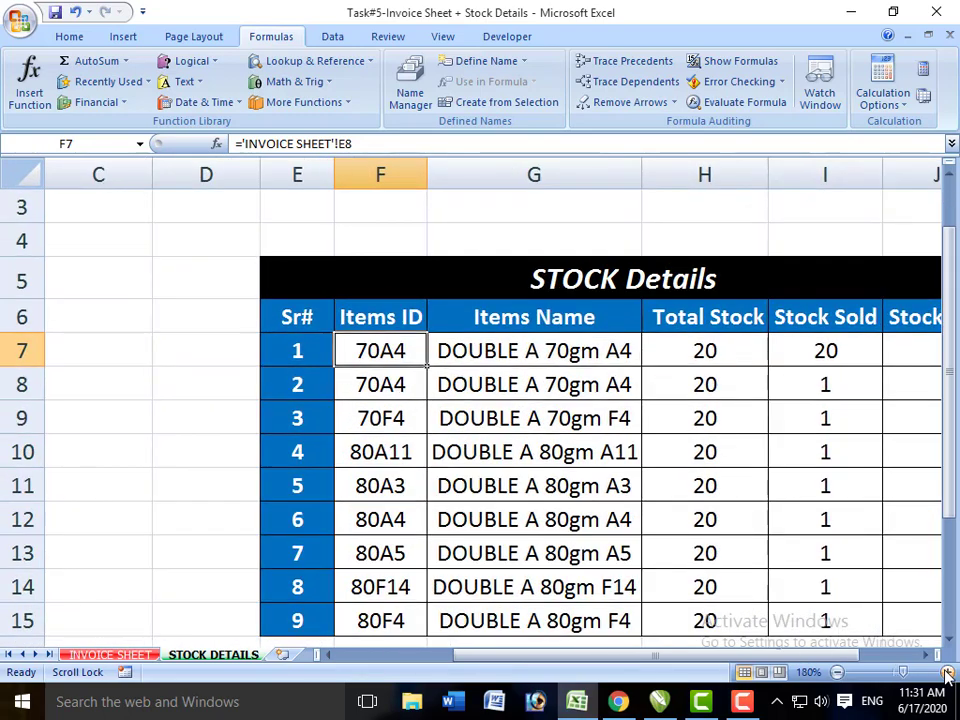
pyautogui.click(947, 673)
pyautogui.click(947, 673)
pyautogui.click(947, 673)
pyautogui.click(927, 657)
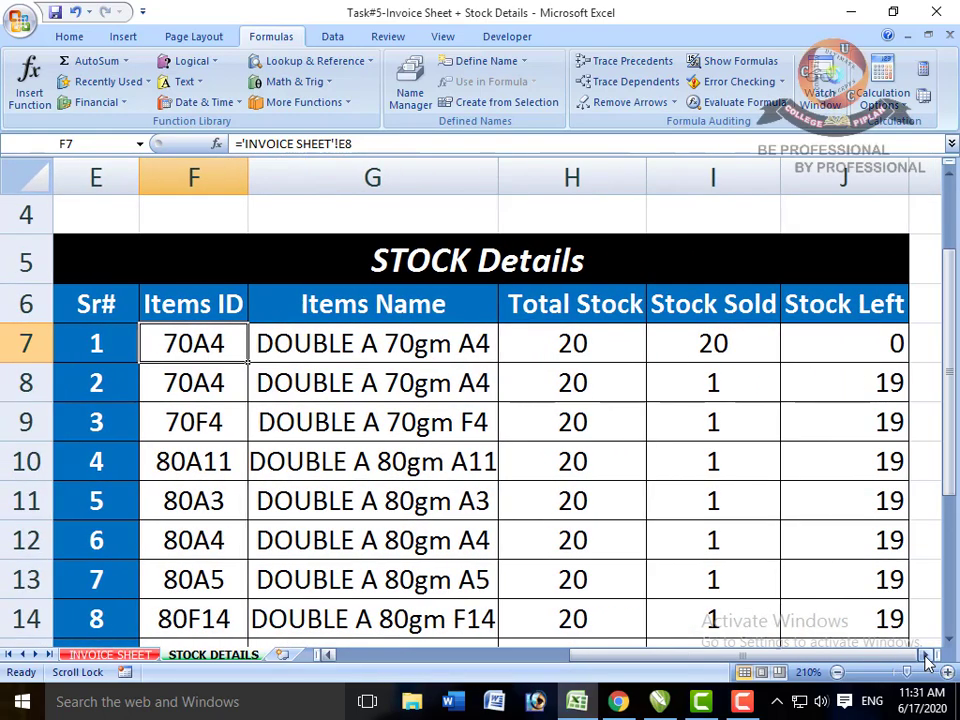
# Examine the first item's Items ID formula in F7 and its reference to INVOICE SHEET
pyautogui.press('F2')
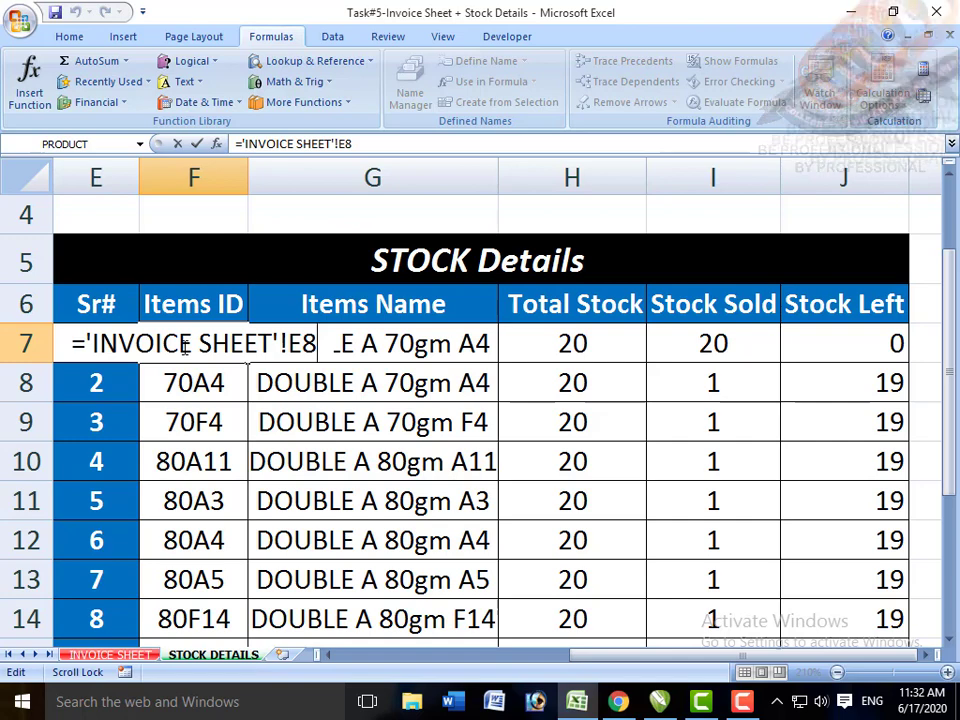
pyautogui.press('Return')
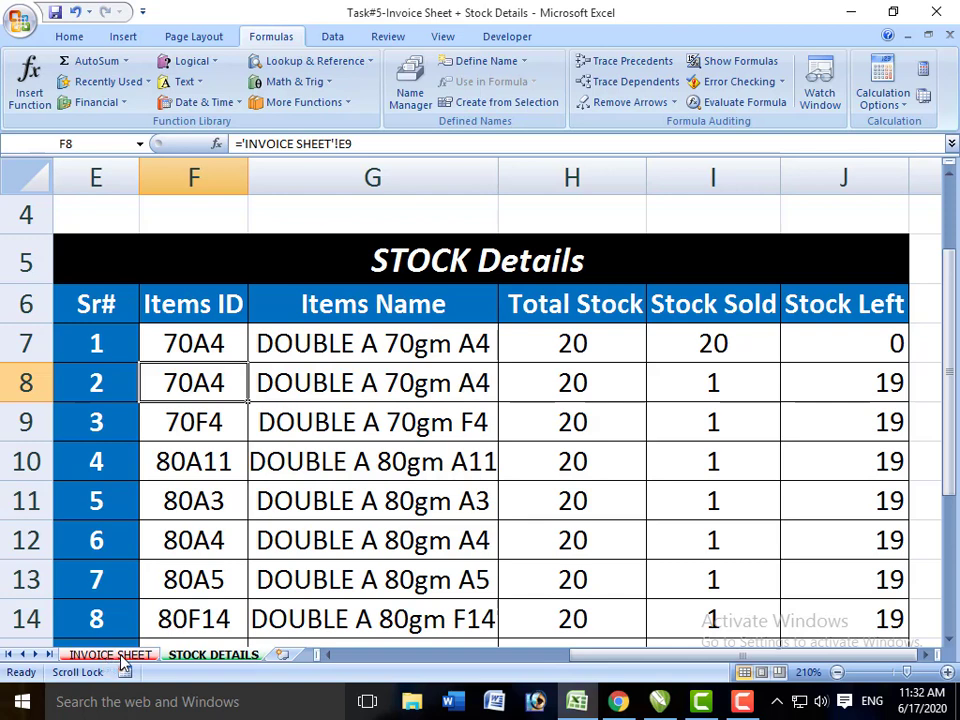
pyautogui.click(189, 346)
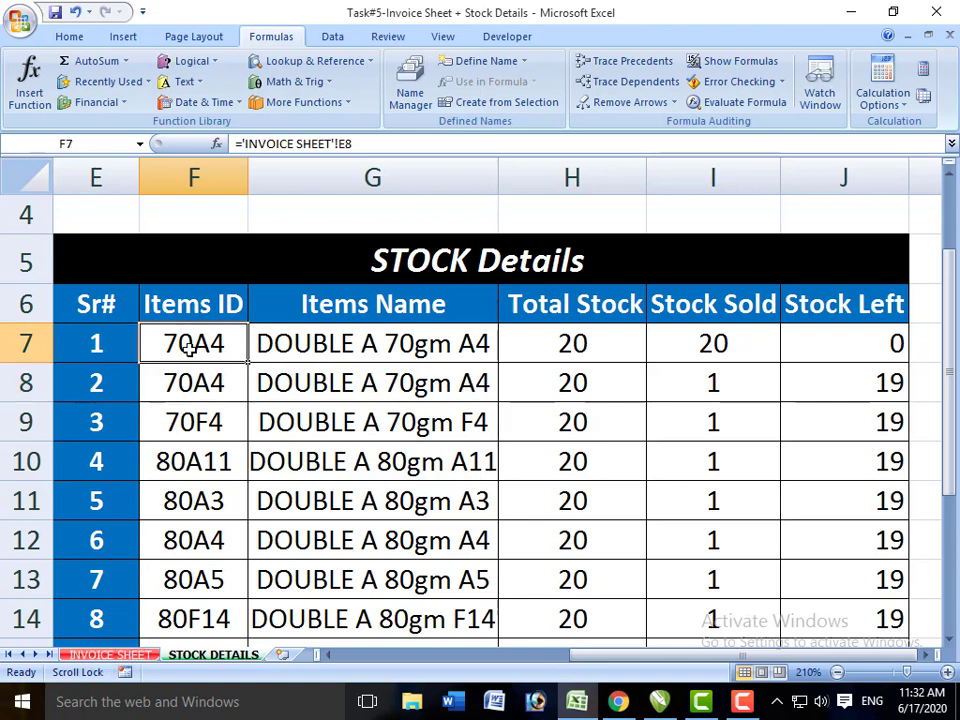
pyautogui.doubleClick(189, 346)
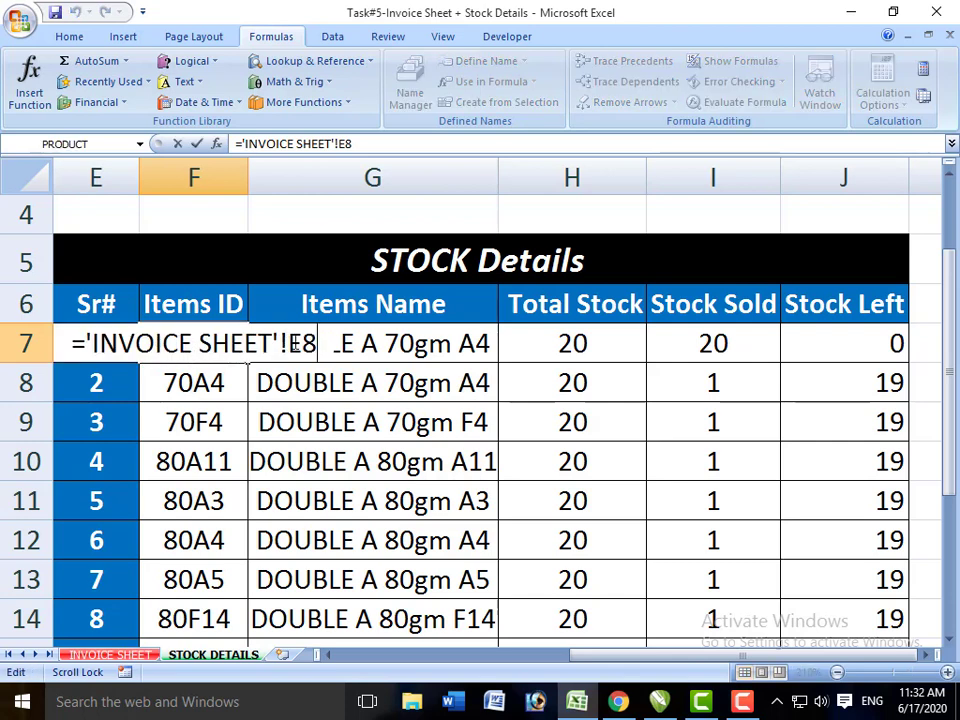
pyautogui.click(283, 344)
pyautogui.press('Return')
pyautogui.press('Up')
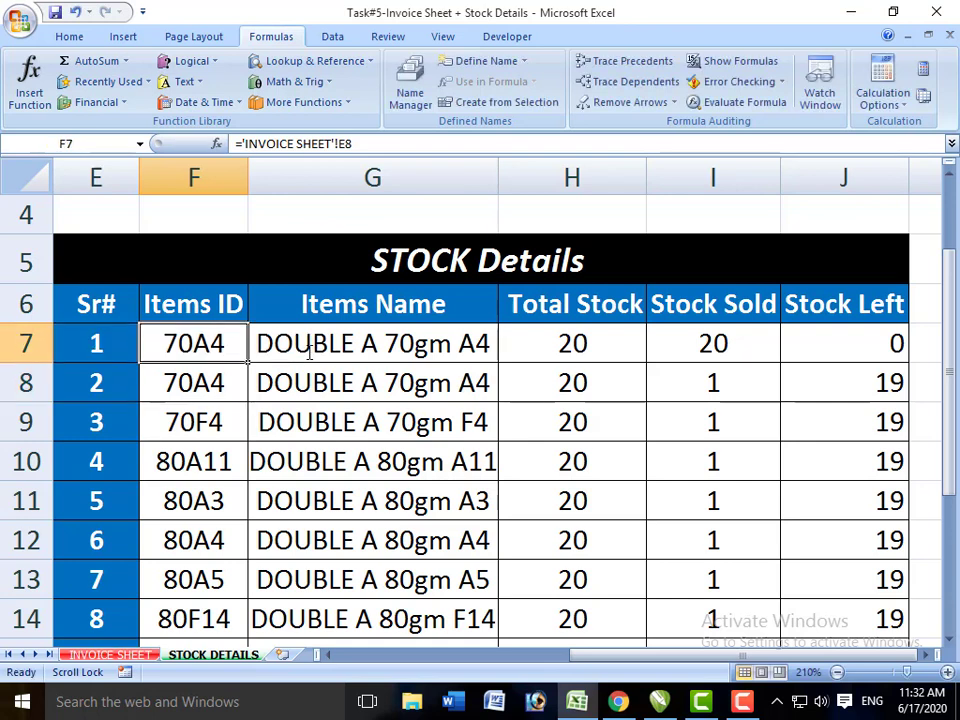
# Set the first item's ID in E8 of INVOICE SHEET to 70A3
pyautogui.click(110, 654)
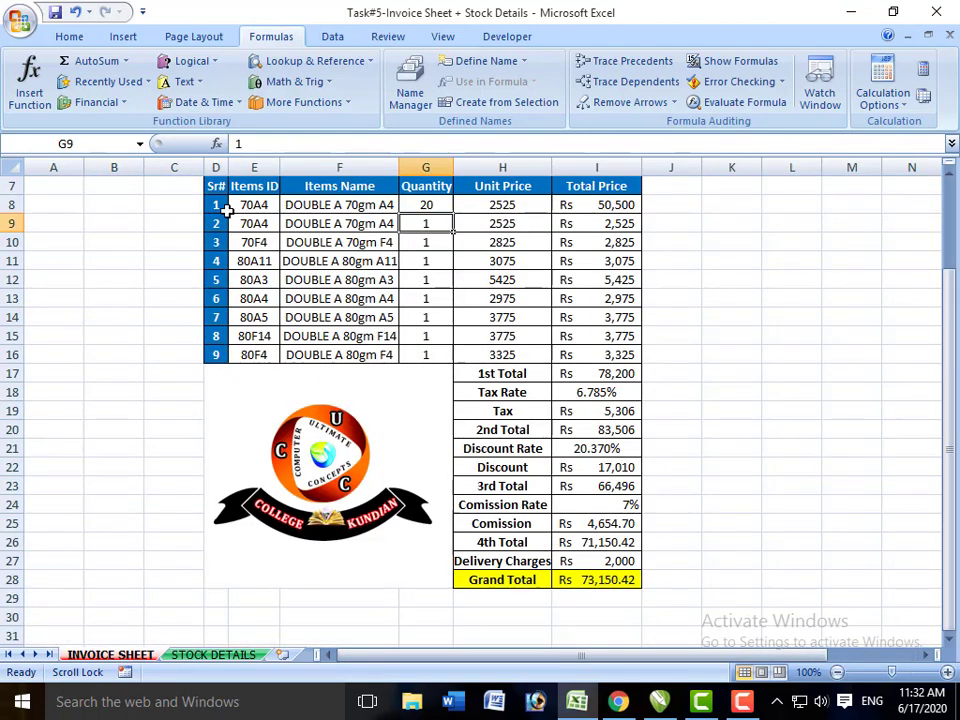
pyautogui.click(257, 205)
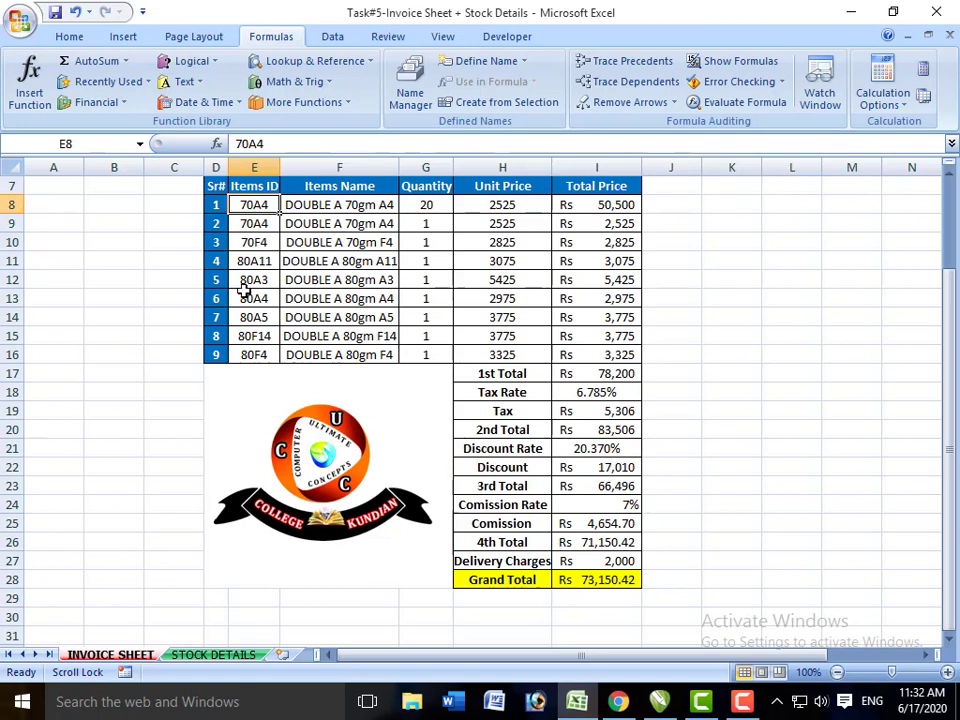
pyautogui.write('70')
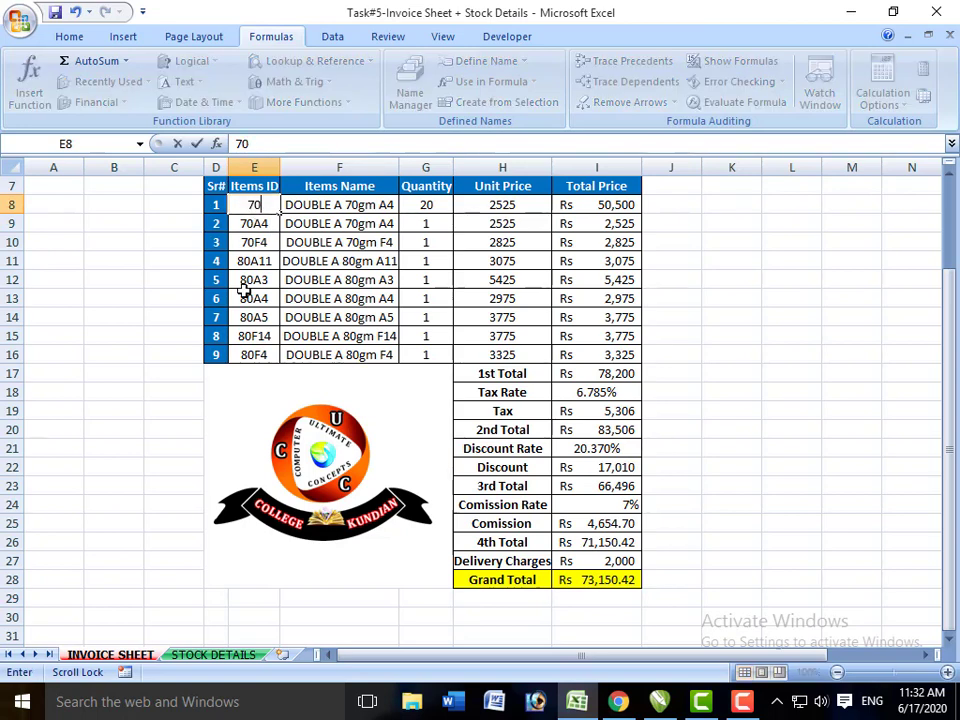
pyautogui.write('A3')
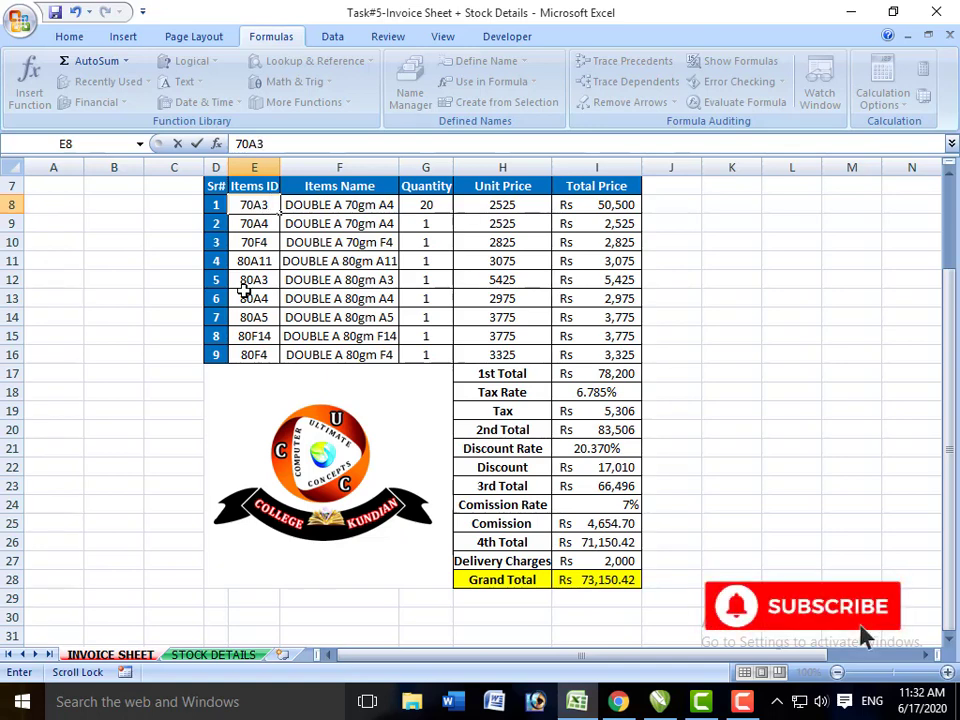
pyautogui.press('Return')
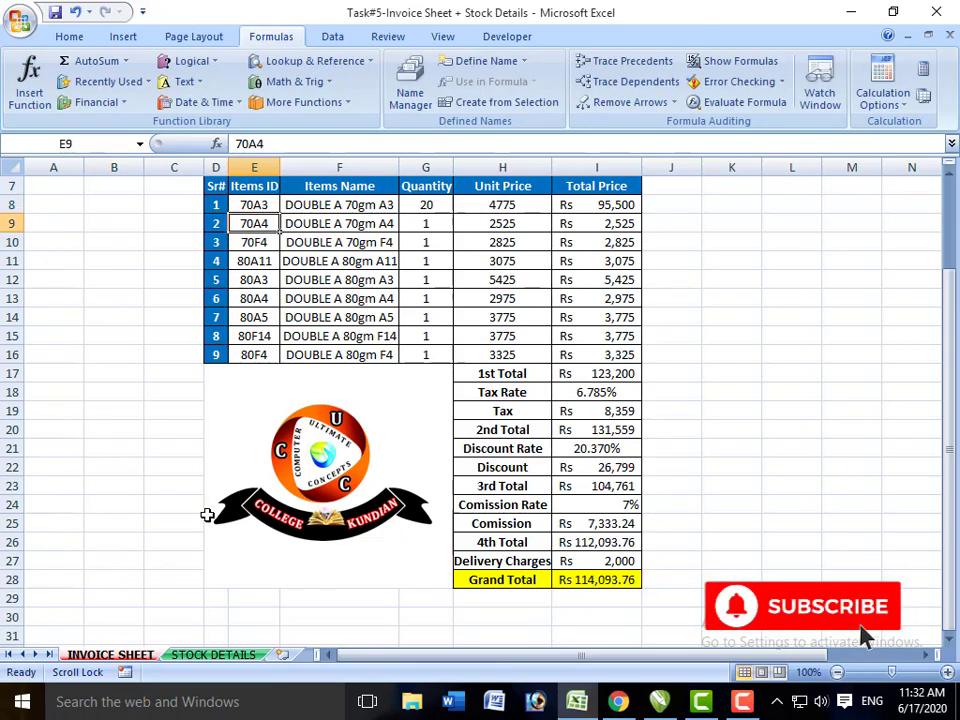
# Check the first item on the STOCK DETAILS sheet and examine the nested IF formula for its Items Name in G7
pyautogui.click(213, 654)
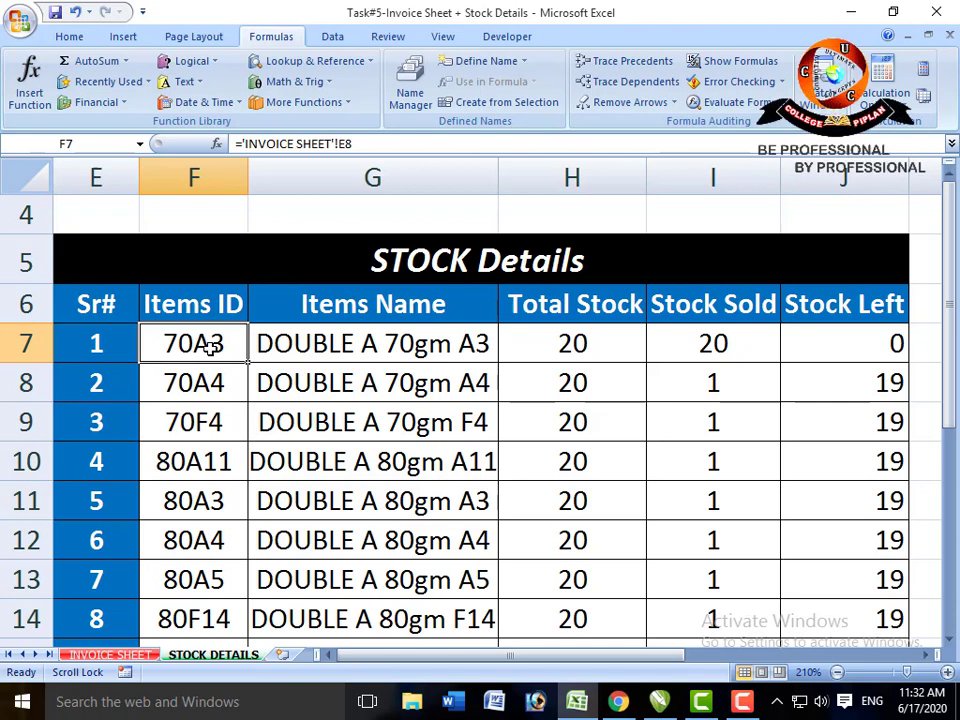
pyautogui.click(268, 344)
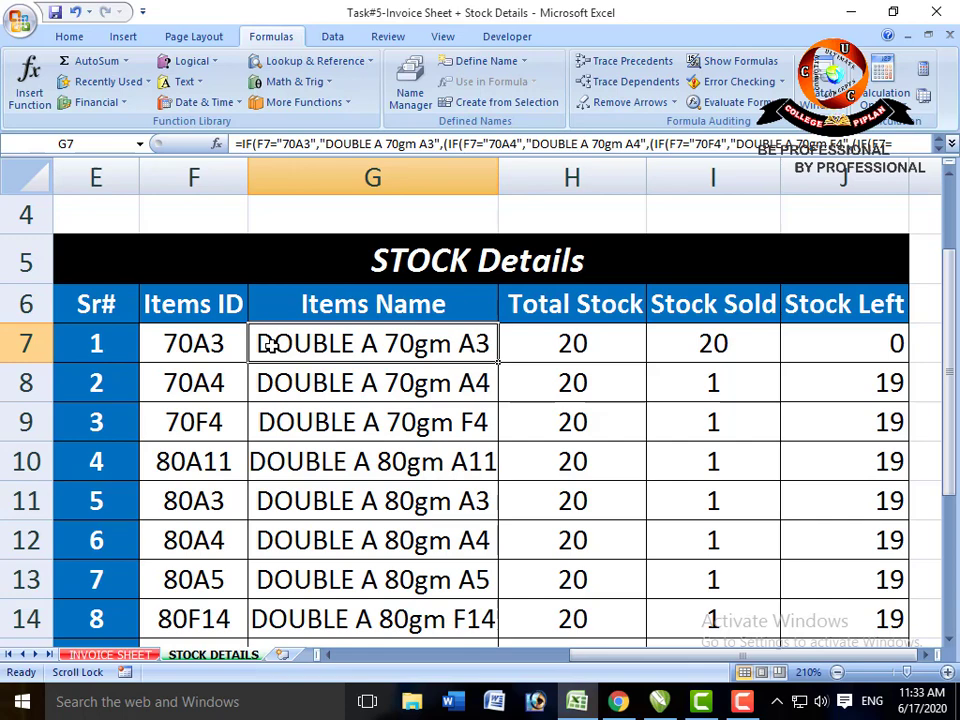
pyautogui.doubleClick(268, 344)
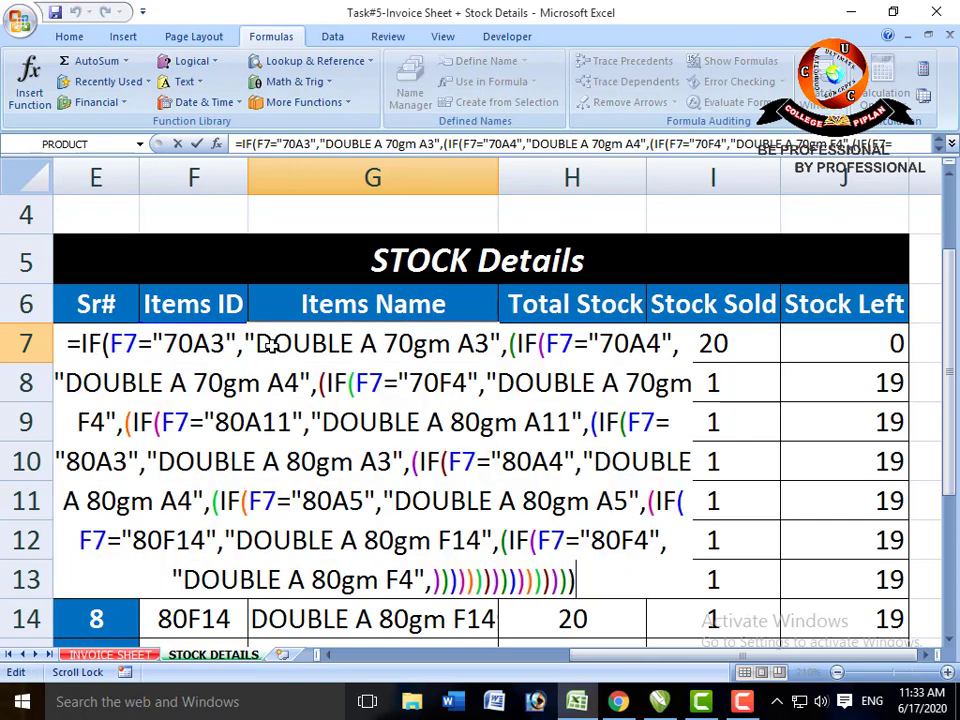
pyautogui.click(329, 656)
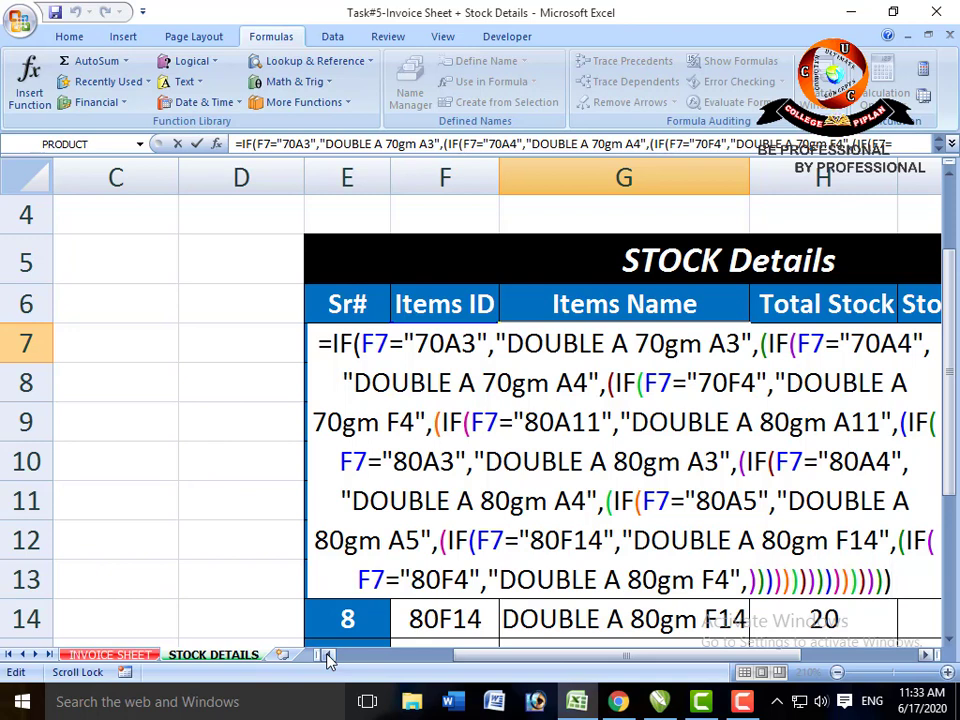
pyautogui.hotkey('ctrl', 'Return')
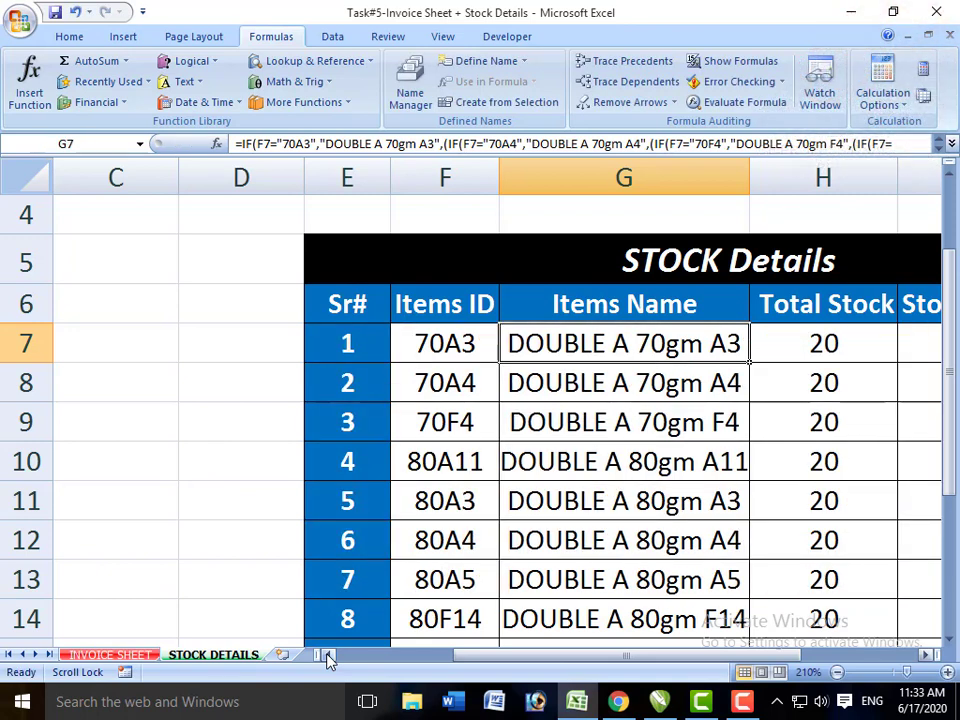
pyautogui.press('Left')
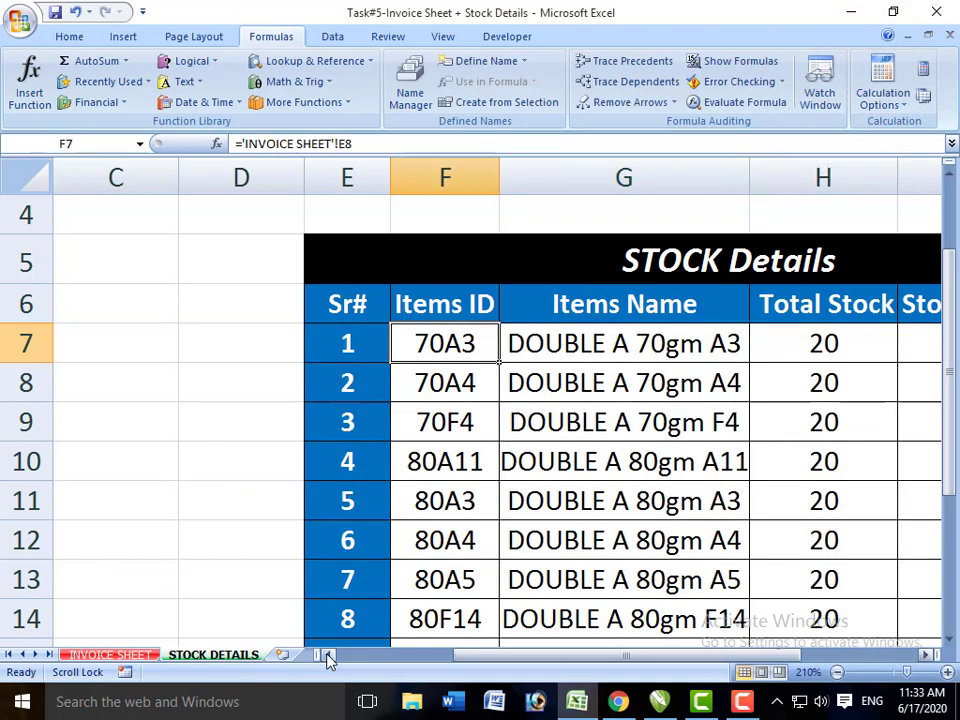
pyautogui.press('Right')
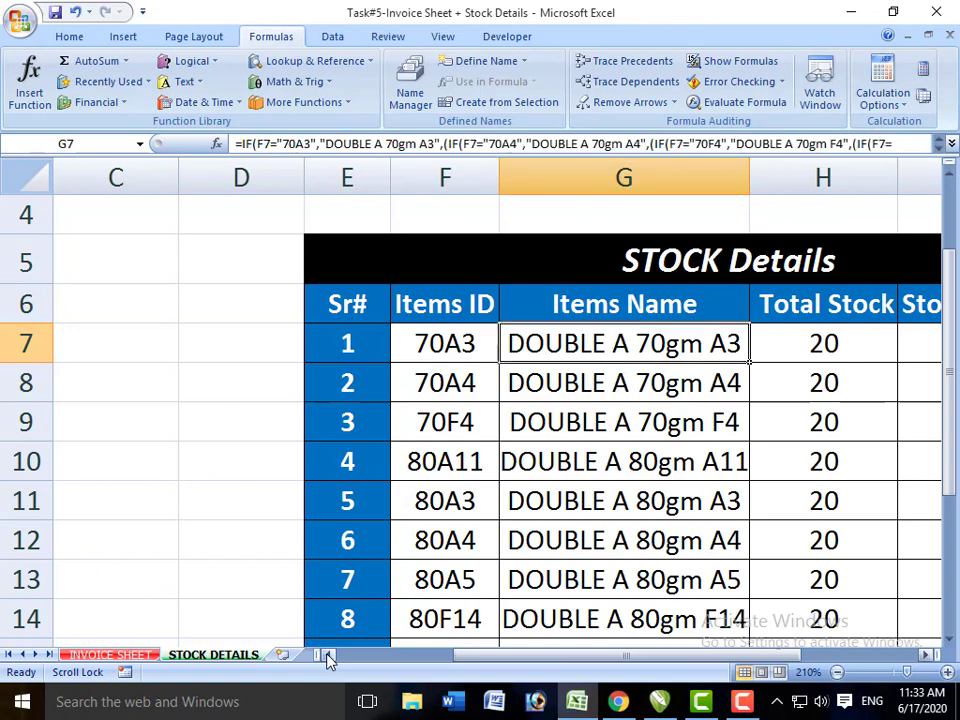
pyautogui.press('F2')
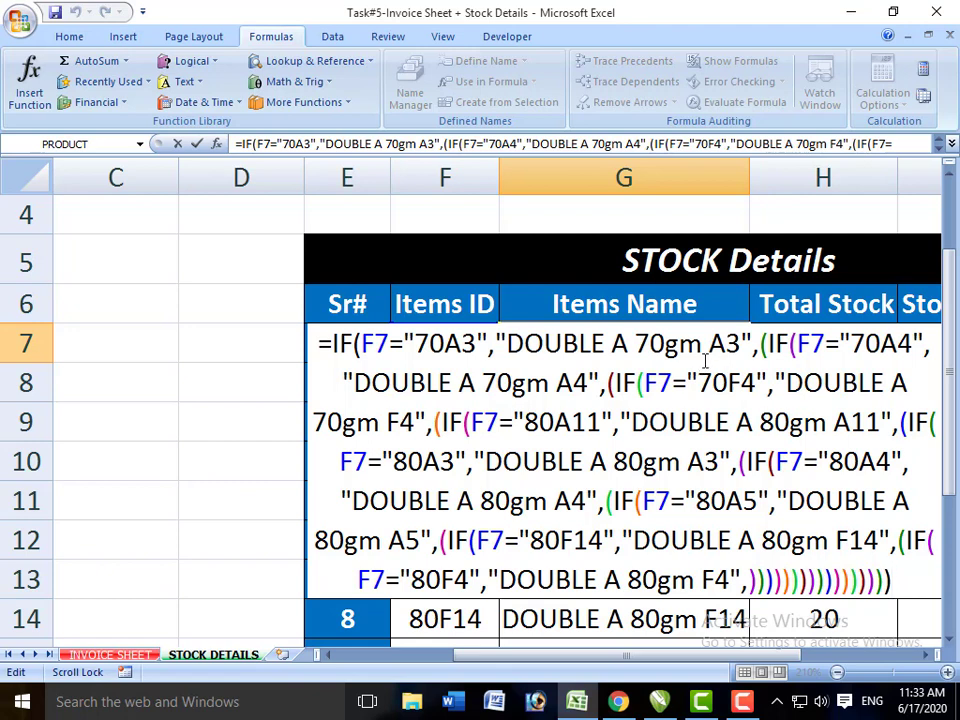
pyautogui.press('Return')
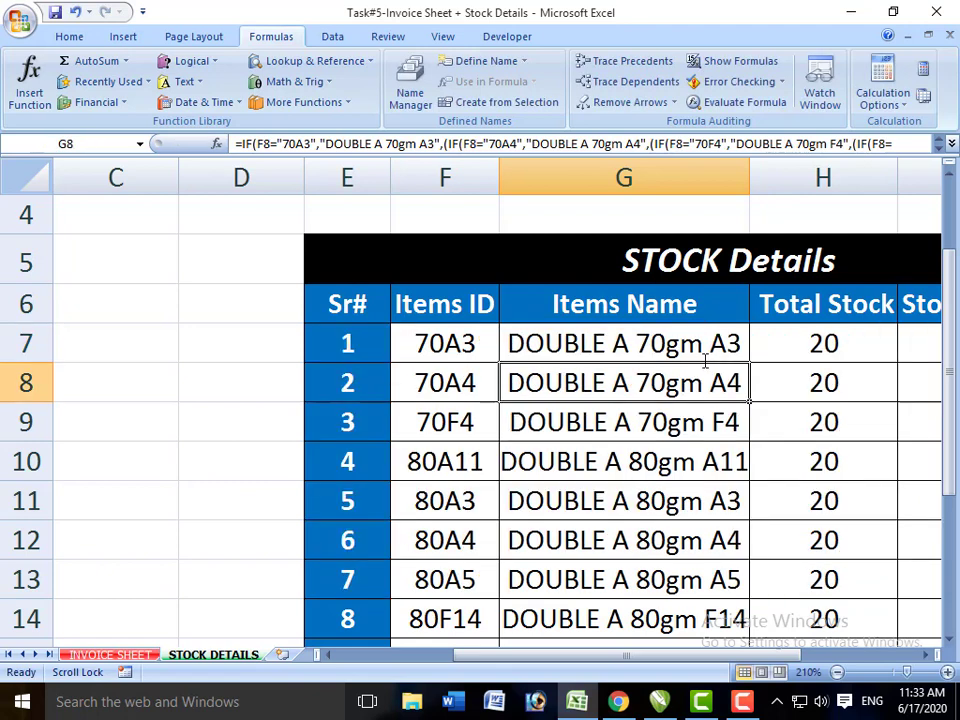
pyautogui.press('Up')
pyautogui.press('Left')
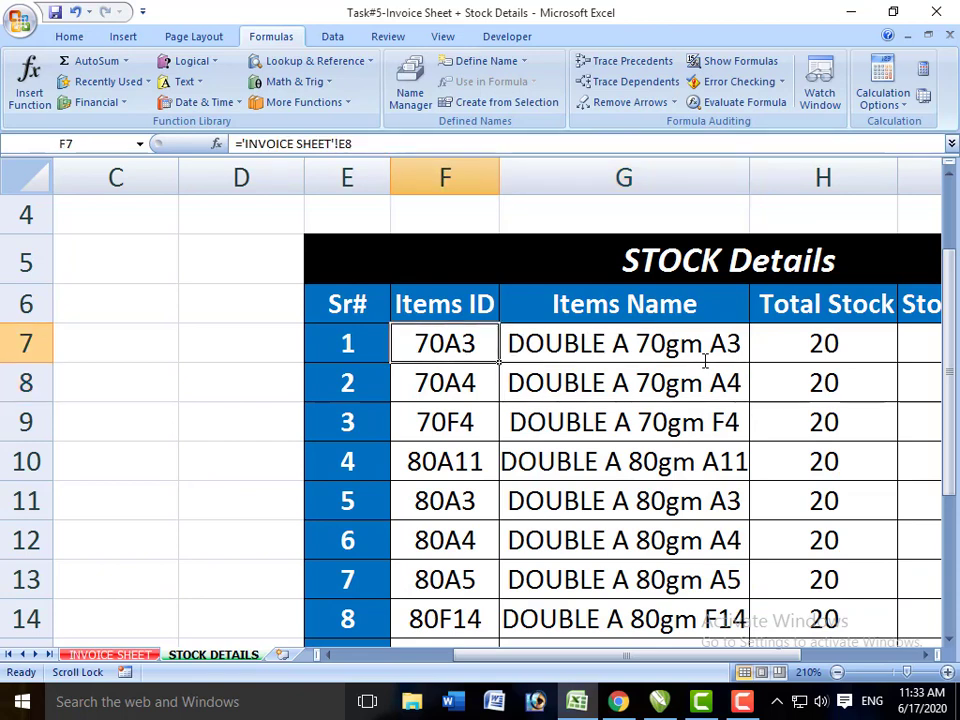
pyautogui.press('Right')
pyautogui.press('Left')
pyautogui.write('7')
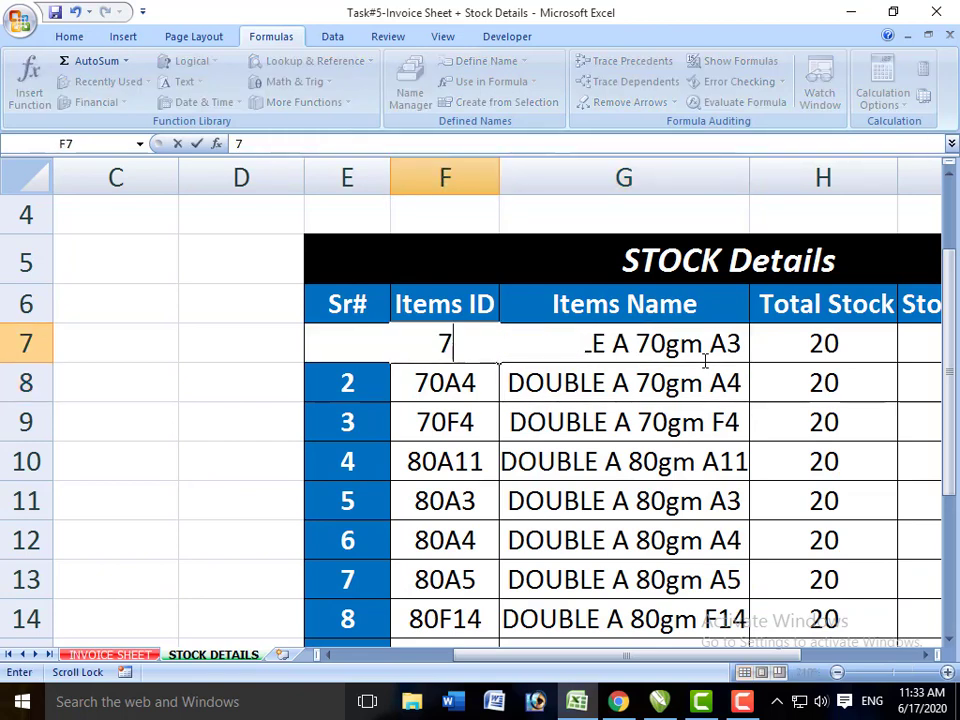
pyautogui.press('Escape')
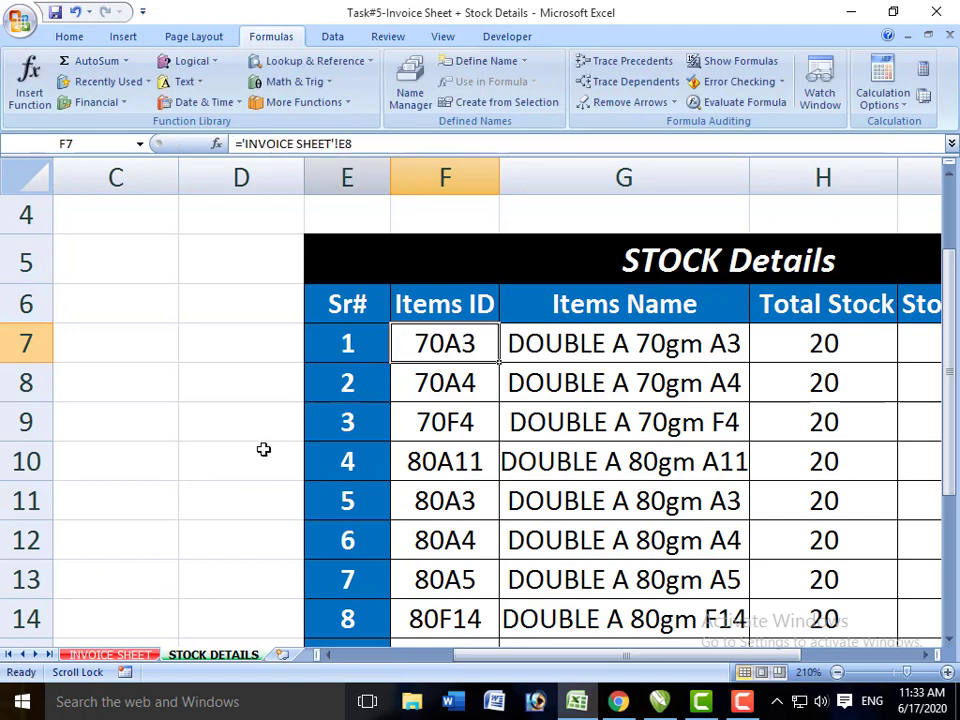
# Set the first item's ID in E8 of INVOICE SHEET to 70A4
pyautogui.click(108, 654)
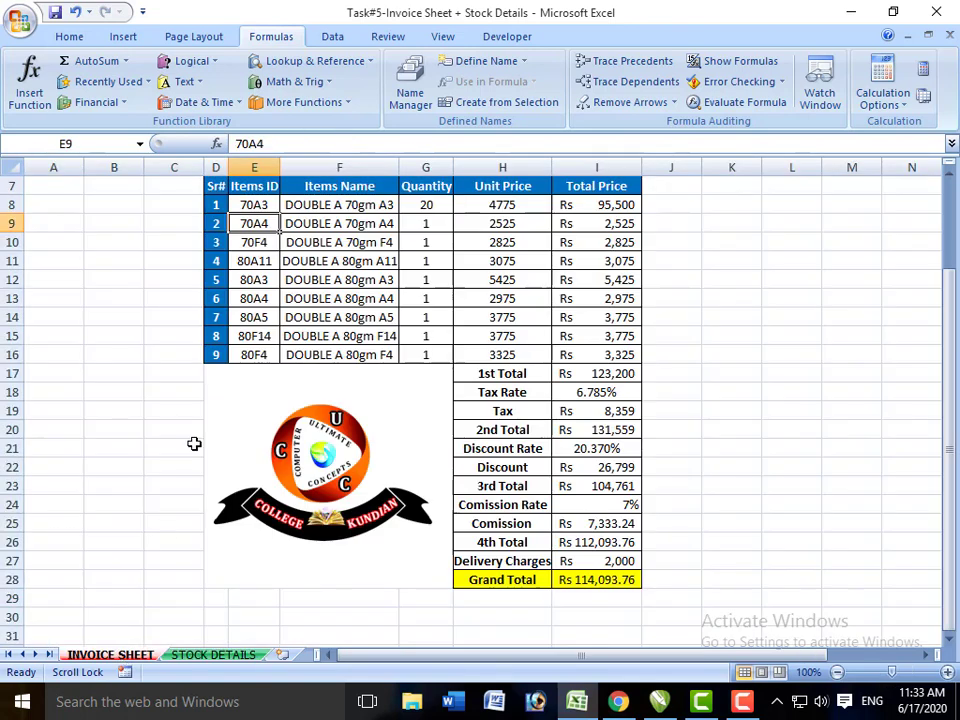
pyautogui.click(250, 204)
pyautogui.write('7')
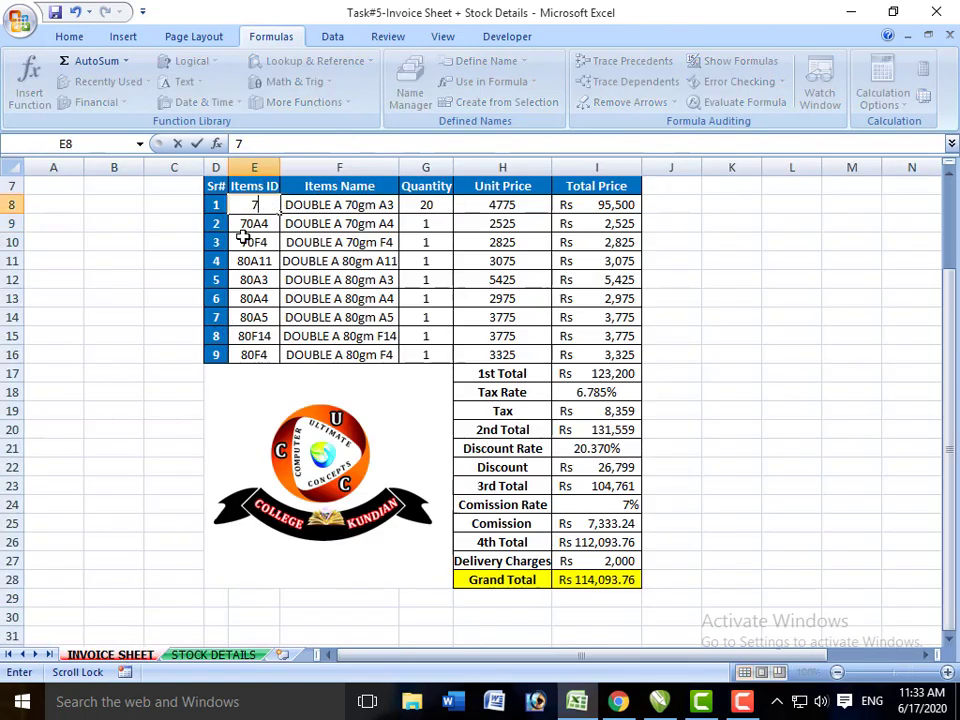
pyautogui.write('0A4')
pyautogui.press('Return')
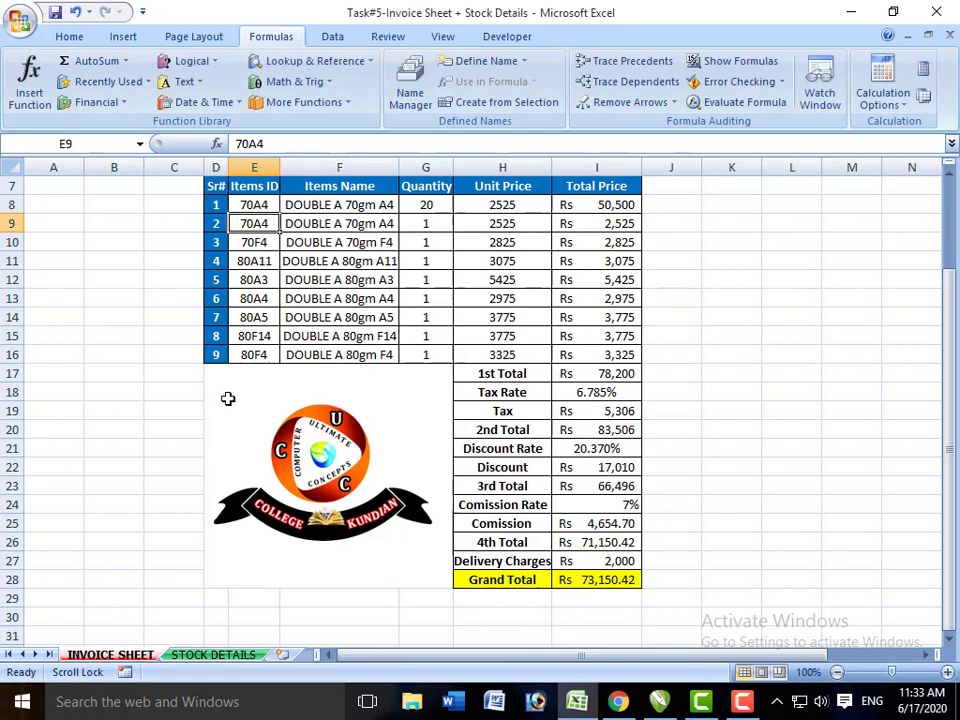
# Check the first item's Items Name in G7 and Total Stock in H7 on the STOCK DETAILS sheet
pyautogui.click(210, 655)
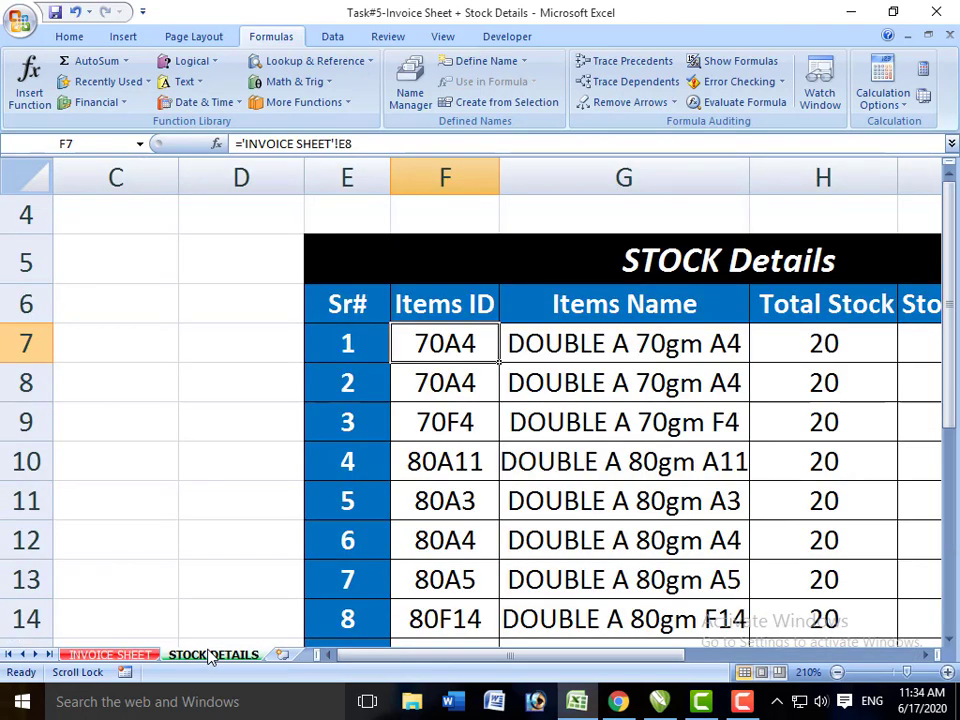
pyautogui.click(556, 348)
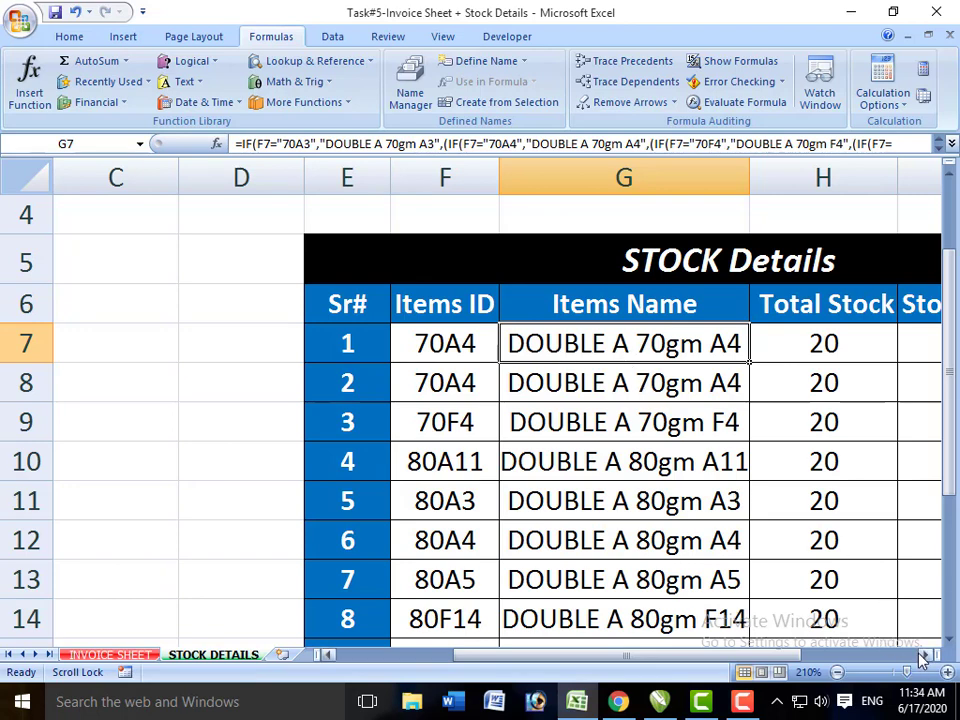
pyautogui.hscroll(3, 694, 495)
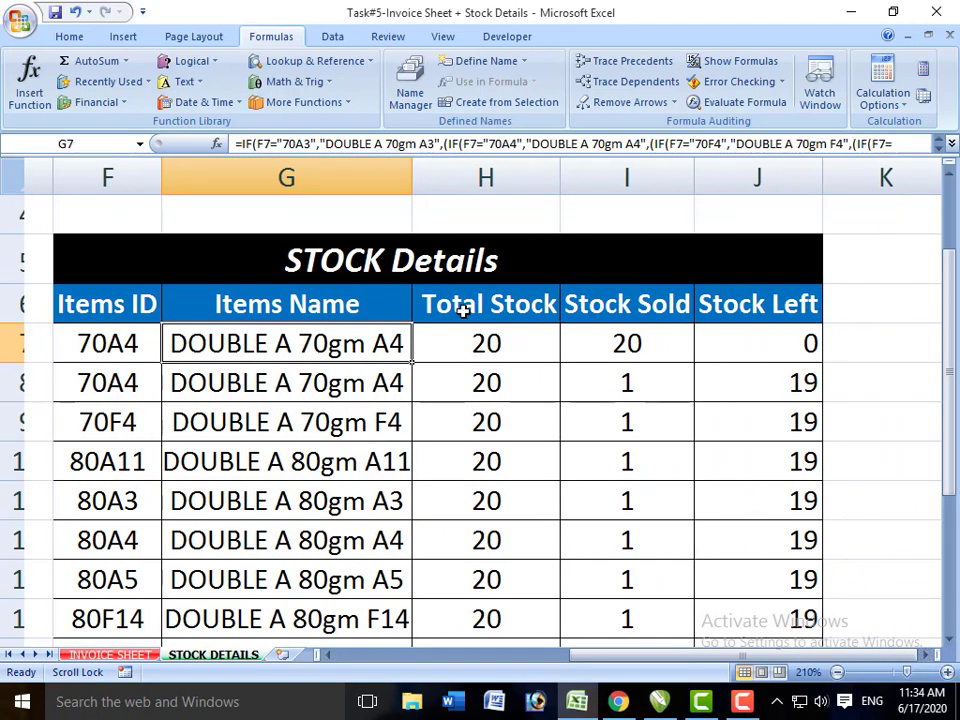
pyautogui.click(472, 344)
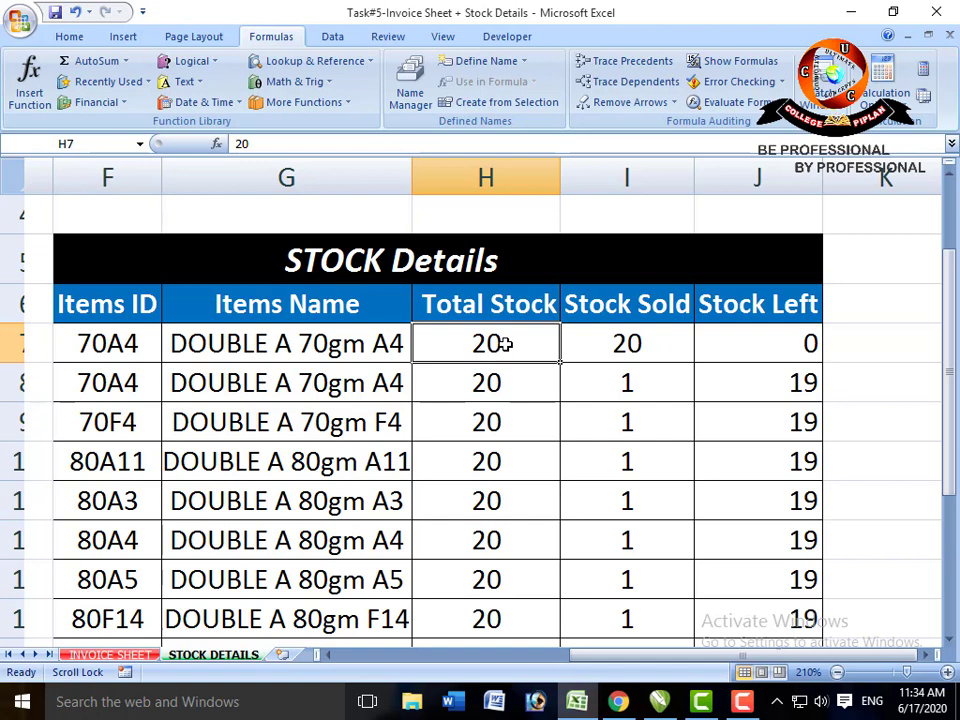
# Examine the formula behind the first item's Stock Sold in I7 on the STOCK DETAILS sheet
pyautogui.click(592, 345)
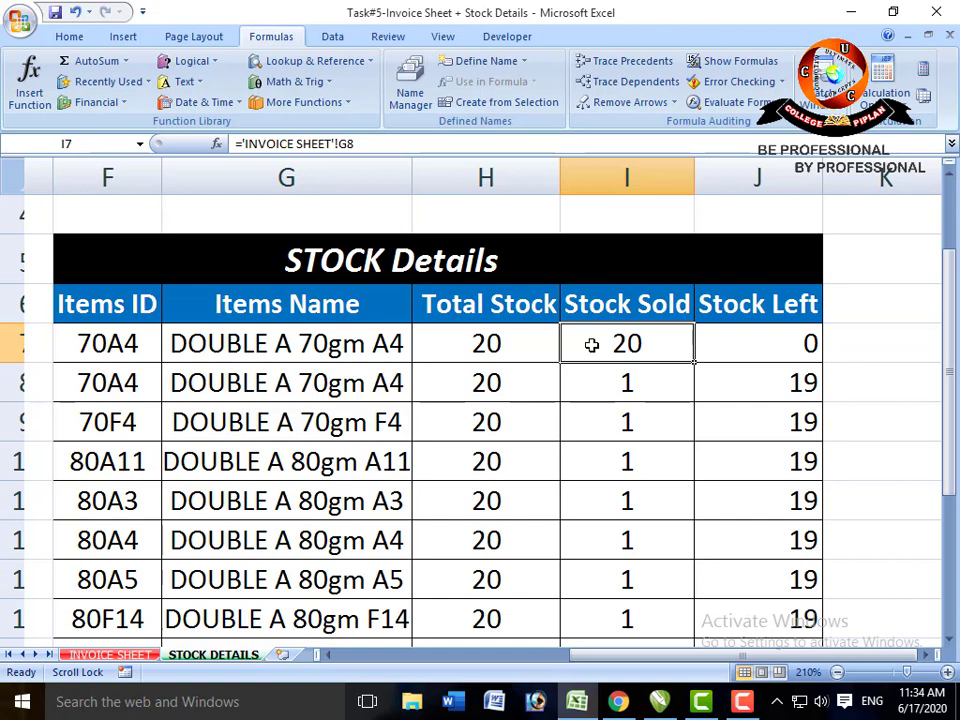
pyautogui.doubleClick(592, 345)
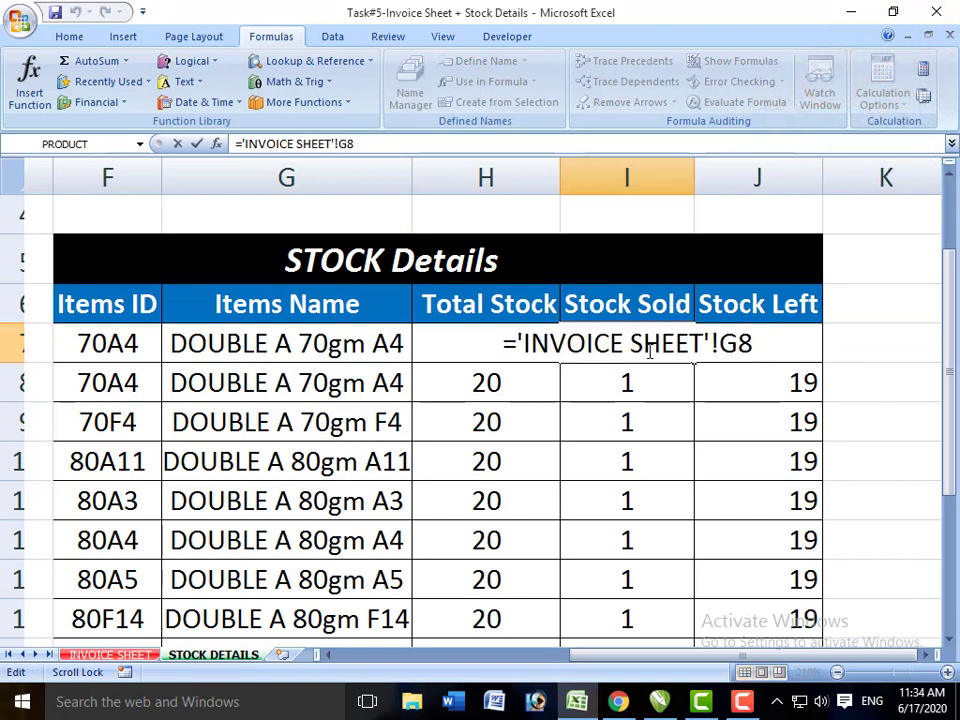
pyautogui.click(715, 346)
pyautogui.press('Return')
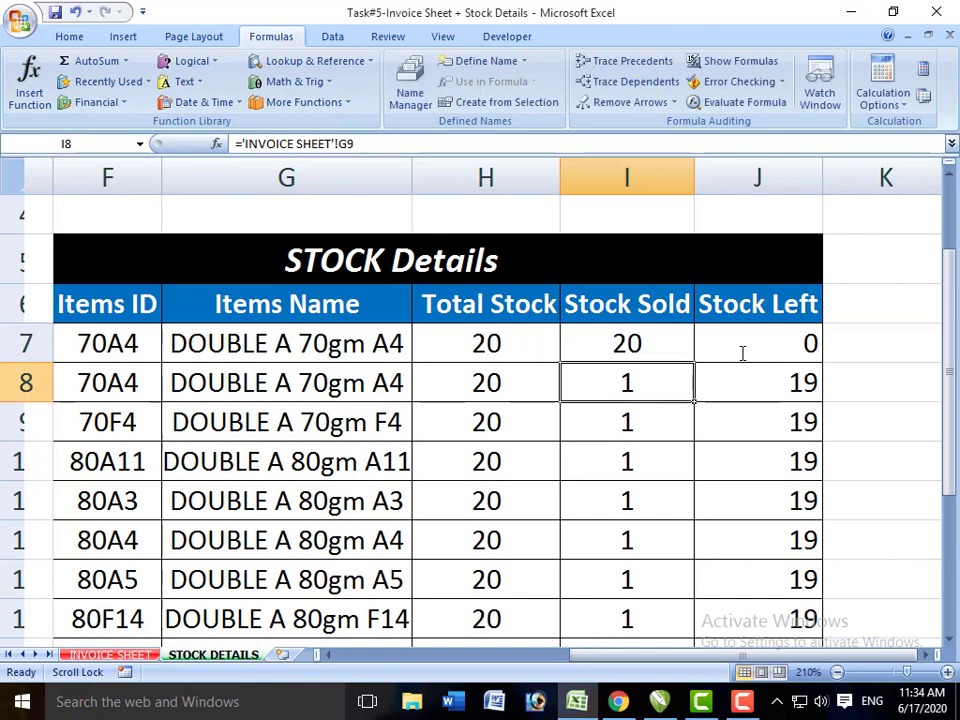
pyautogui.click(621, 337)
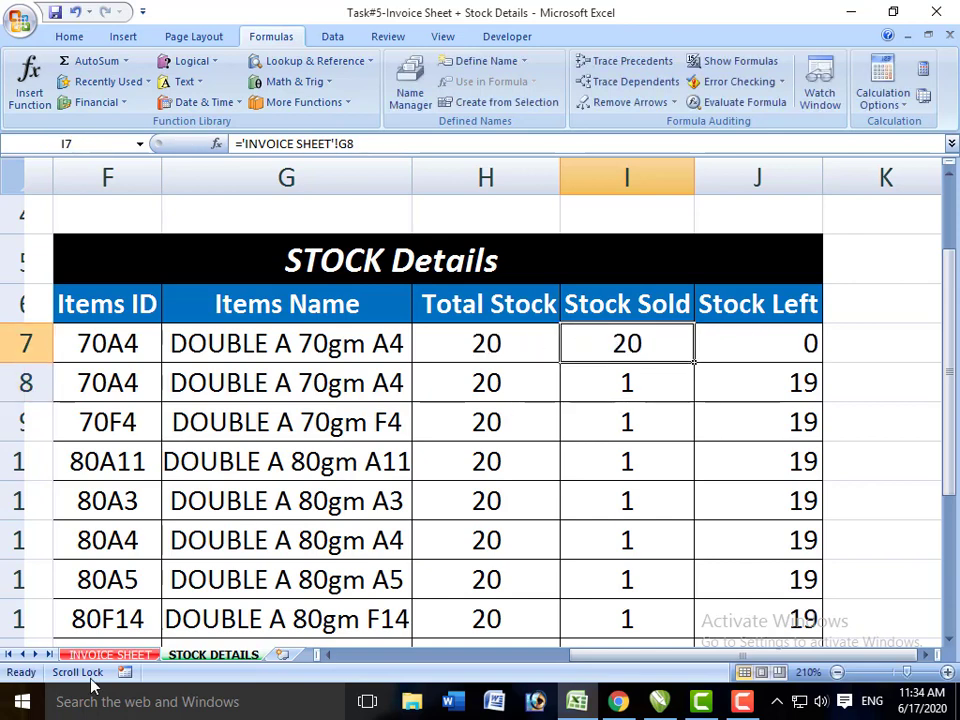
# Check the first item's Quantity in G8 of INVOICE SHEET as the source of its Stock Sold on the STOCK DETAILS sheet
pyautogui.click(108, 654)
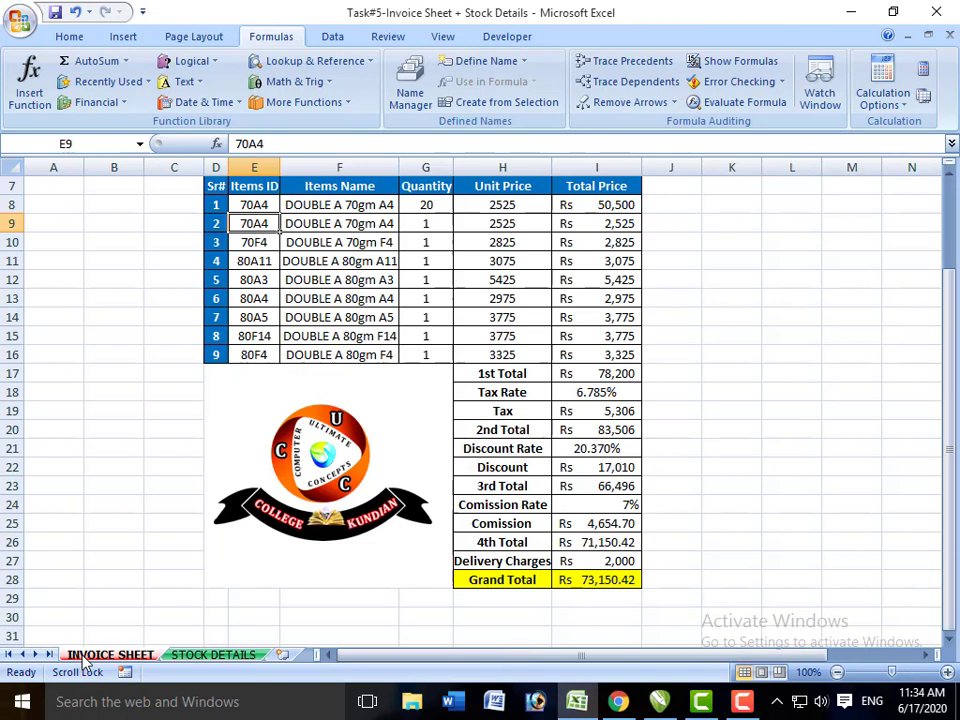
pyautogui.click(430, 210)
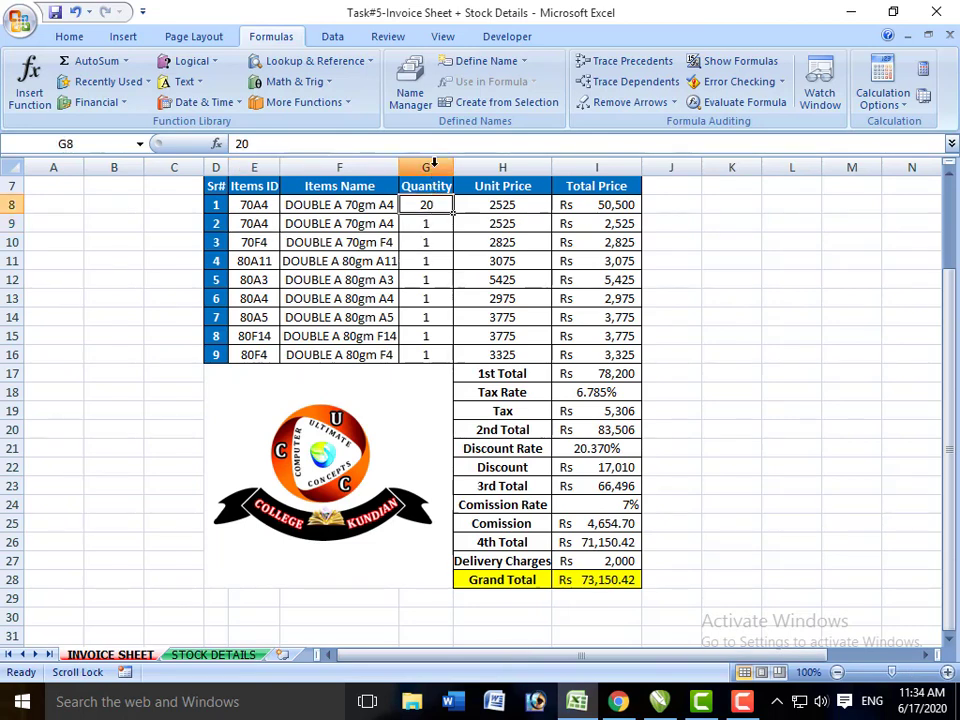
pyautogui.click(433, 163)
pyautogui.click(431, 207)
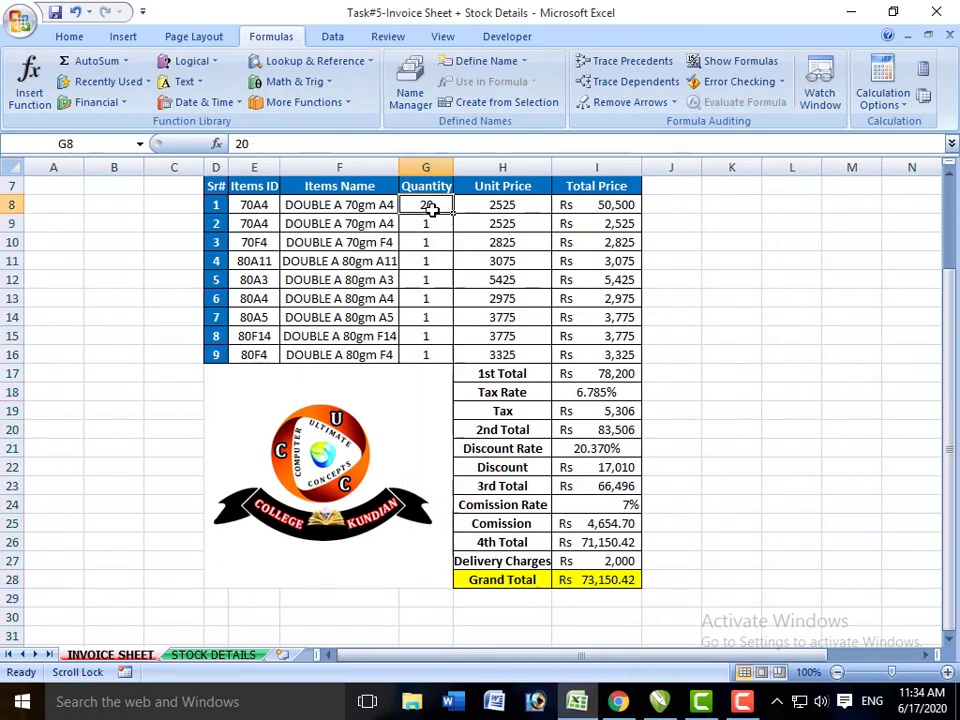
pyautogui.click(214, 655)
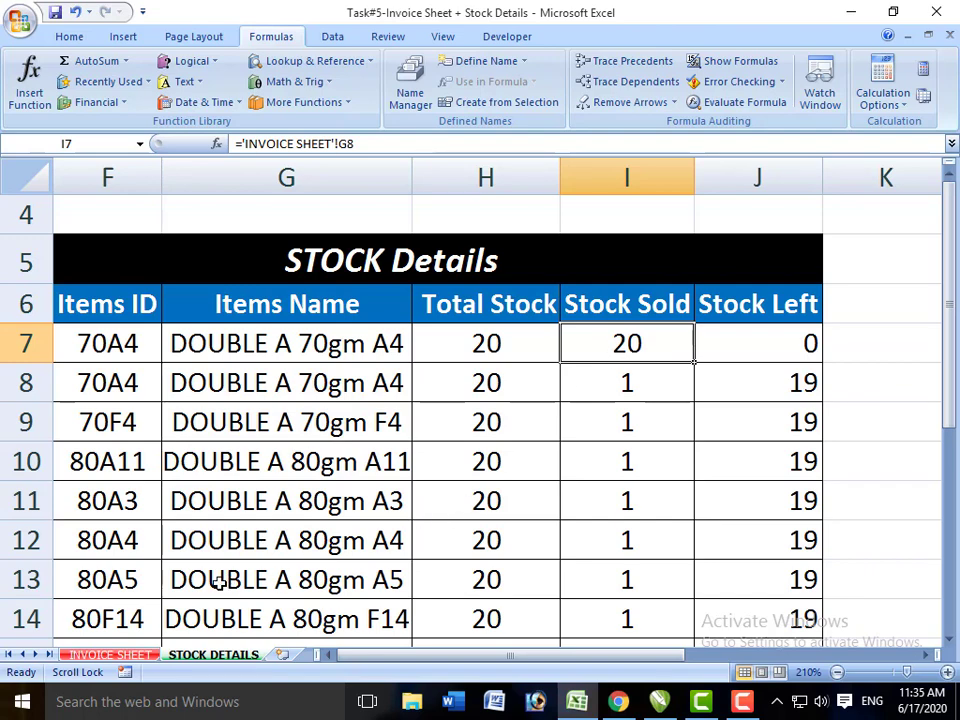
# Set the first item's Quantity in G8 of INVOICE SHEET to 18
pyautogui.click(110, 655)
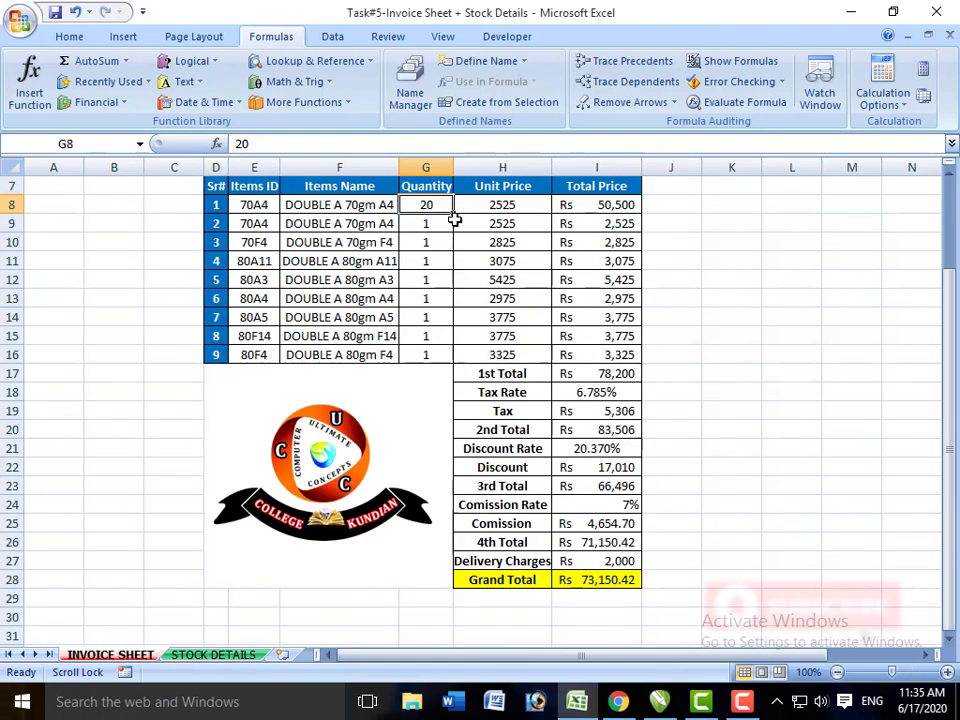
pyautogui.write('18')
pyautogui.press('Return')
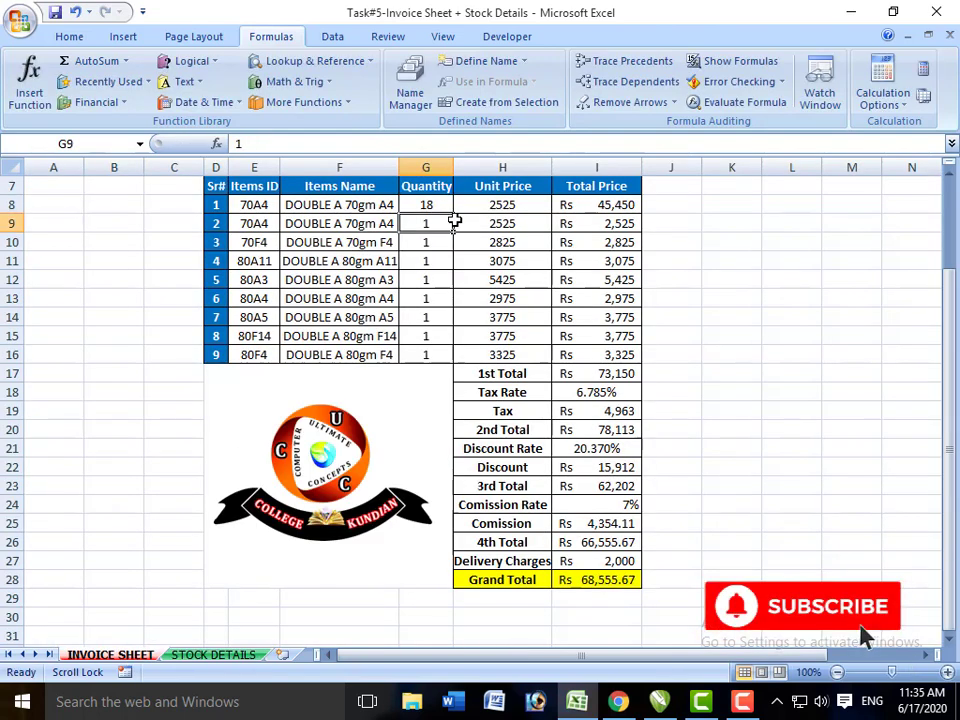
# Check the first item's Stock Sold in I7 and Stock Left in J7 on STOCK DETAILS against its invoice quantity
pyautogui.click(205, 654)
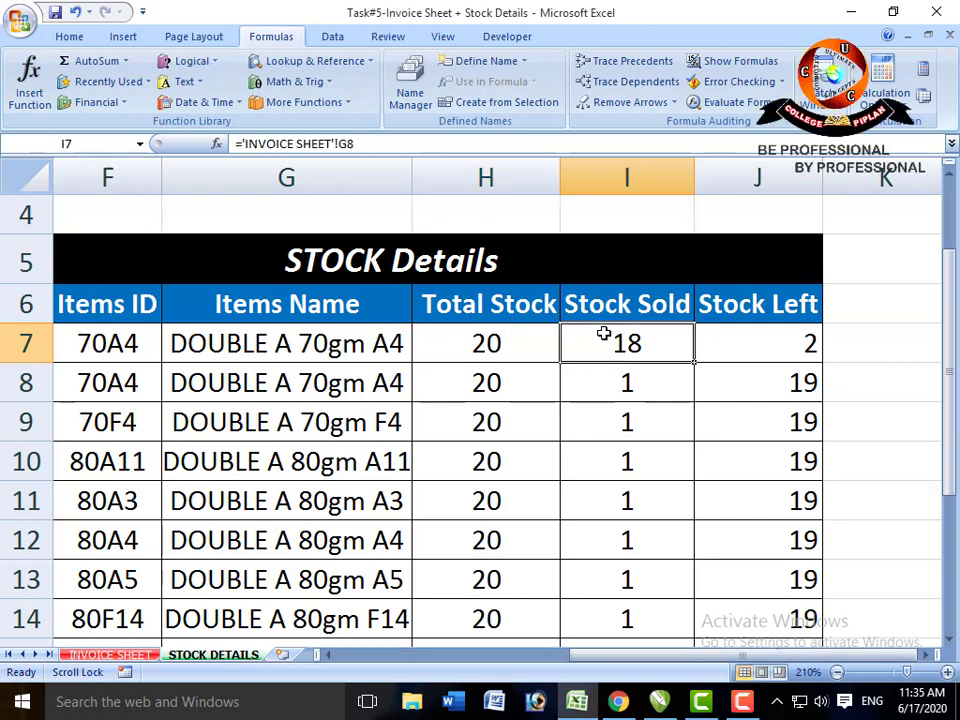
pyautogui.press('Right')
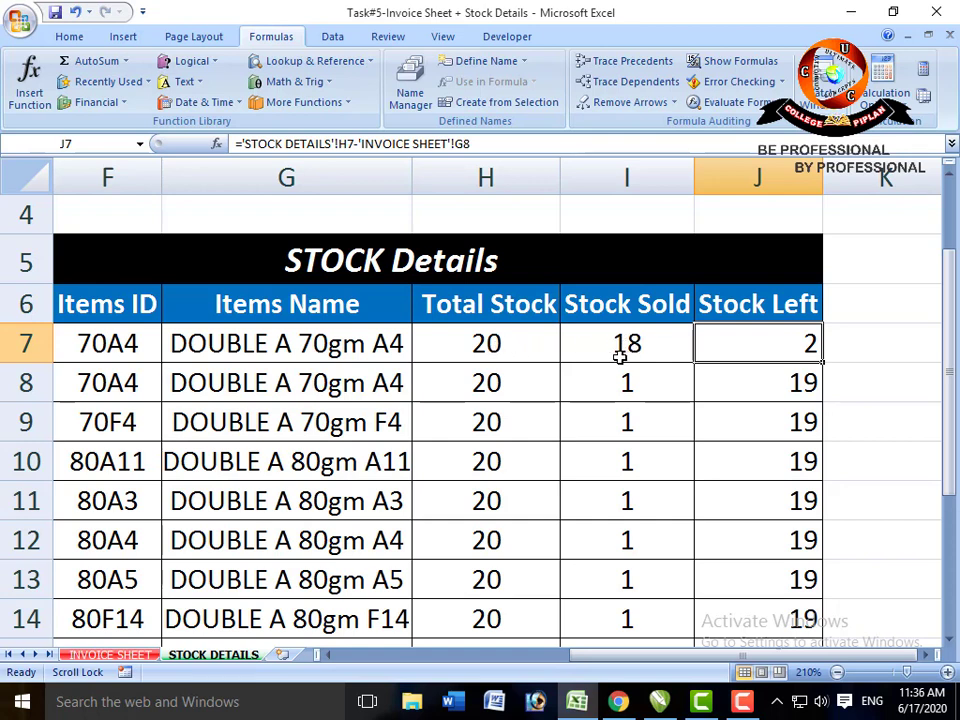
pyautogui.click(124, 657)
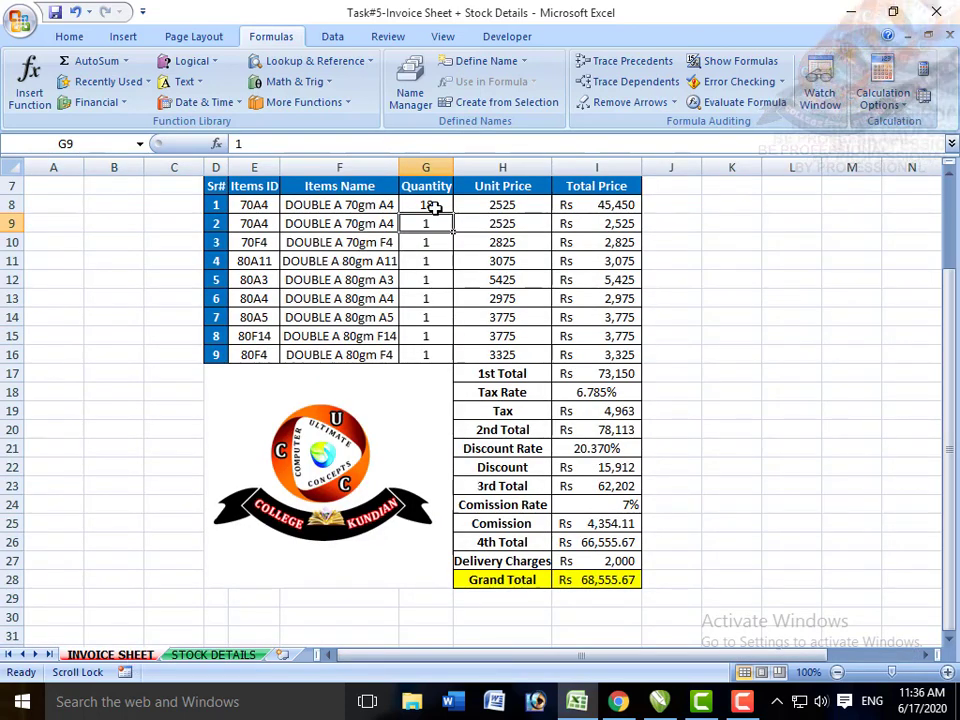
pyautogui.click(207, 655)
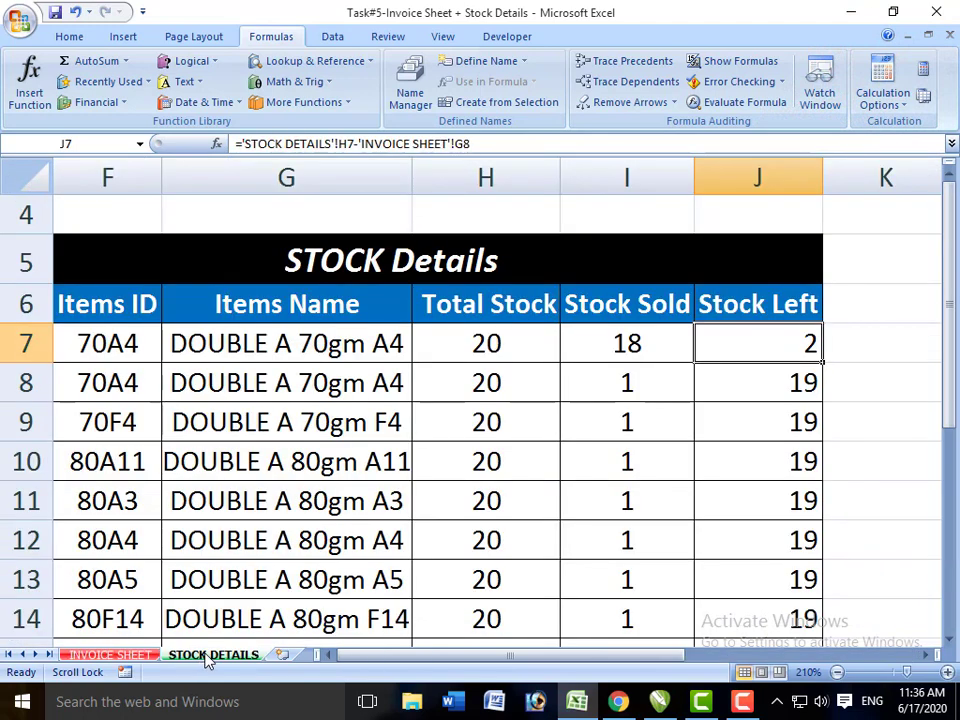
# Examine the Stock Left formula in J7 of STOCK DETAILS and the Total Stock cell it refers to
pyautogui.press('F2')
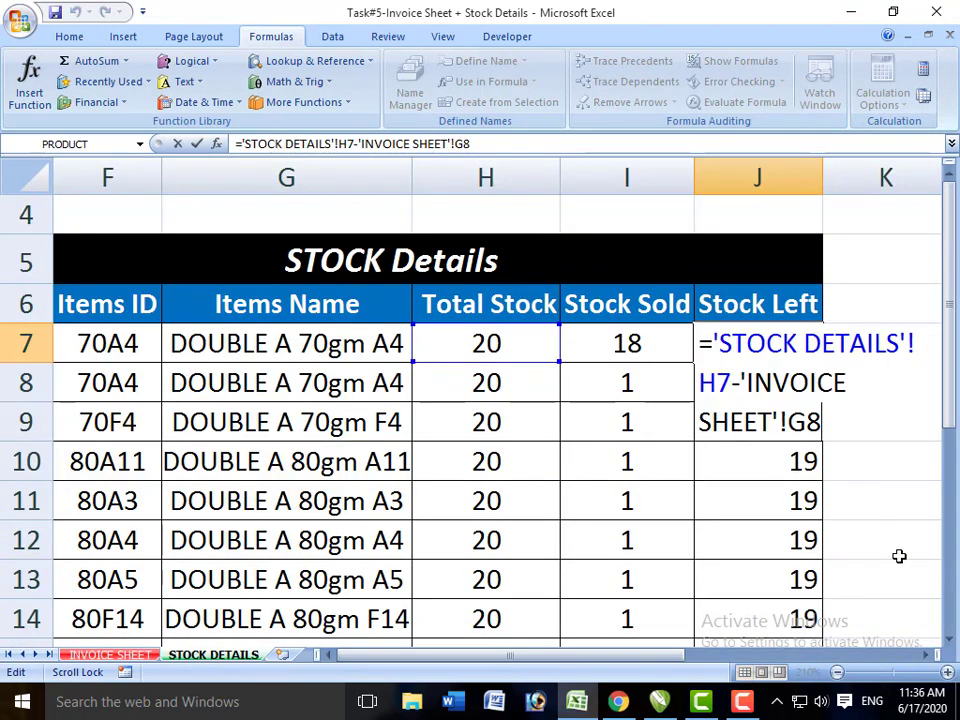
pyautogui.hscroll(3, 700, 495)
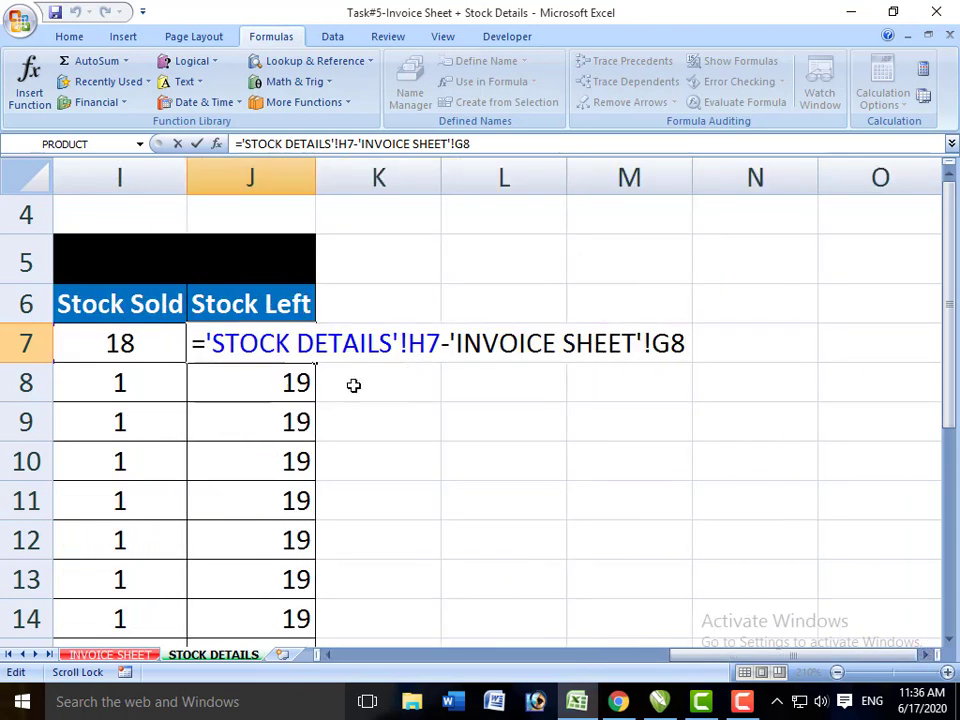
pyautogui.click(330, 656)
pyautogui.click(330, 656)
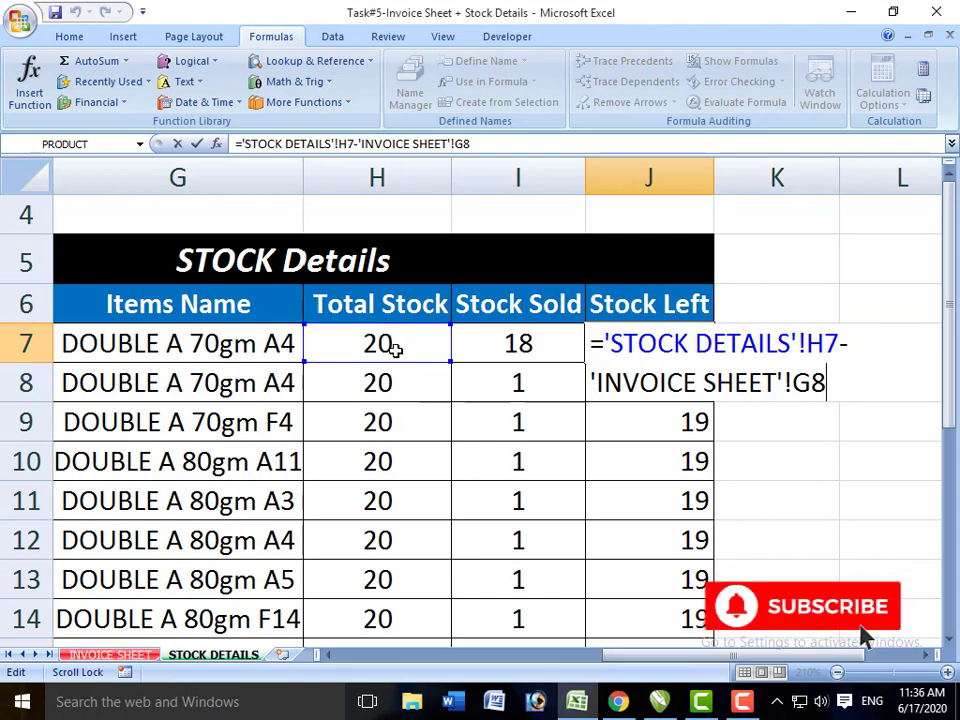
pyautogui.press('Return')
pyautogui.press('Up')
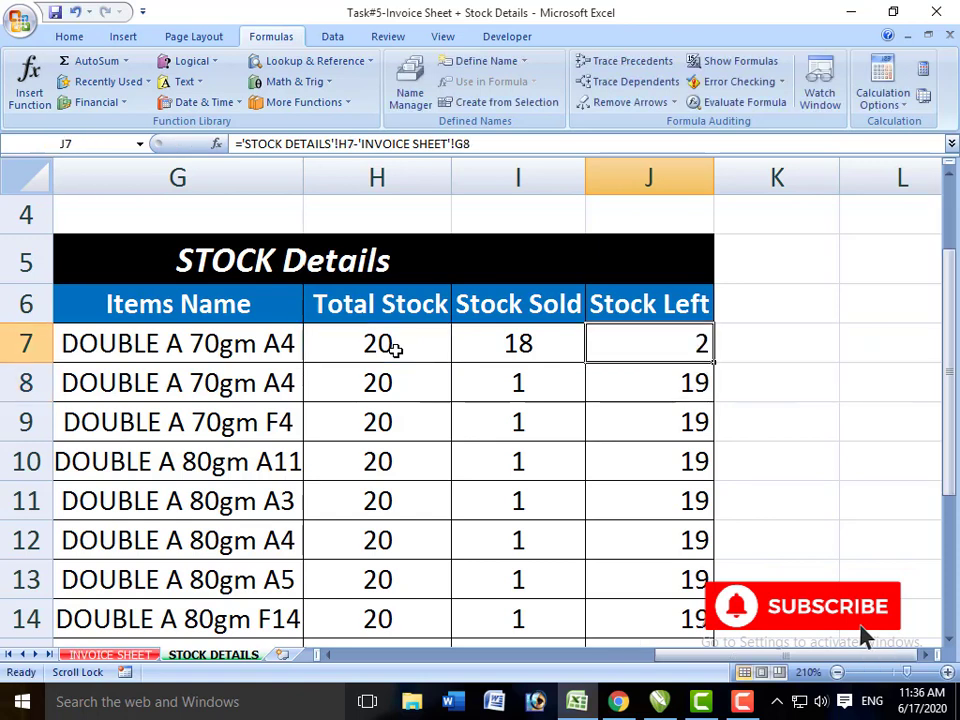
# Compare the Stock Left formula in J8 with J7, and check the first item's Total Stock and Stock Sold cells
pyautogui.press('Down')
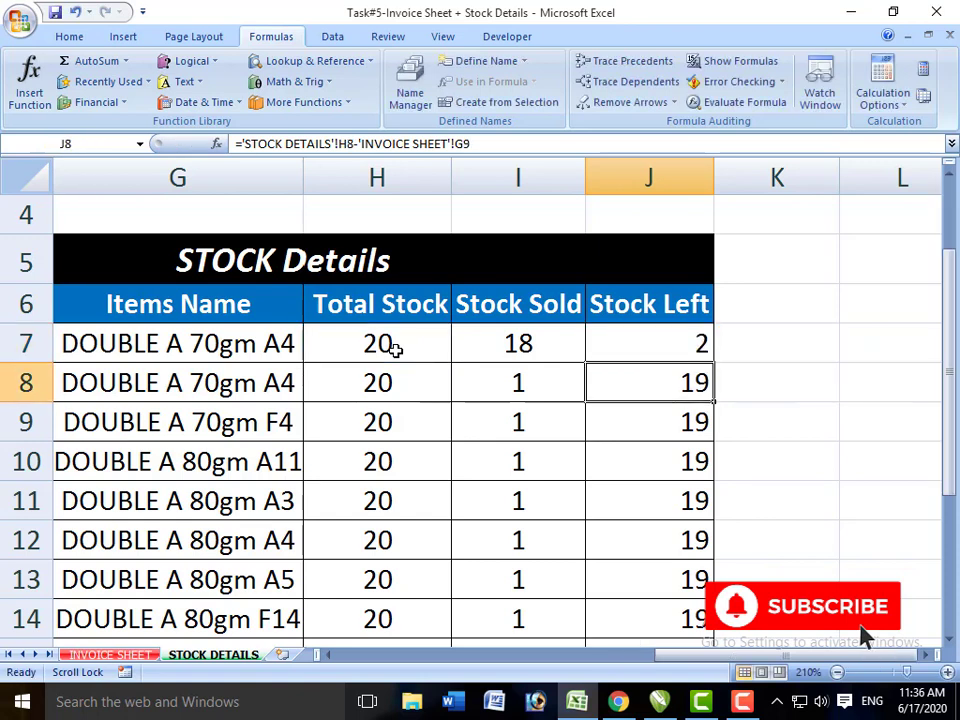
pyautogui.press('Up')
pyautogui.press('Left')
pyautogui.press('Left')
pyautogui.press('Right')
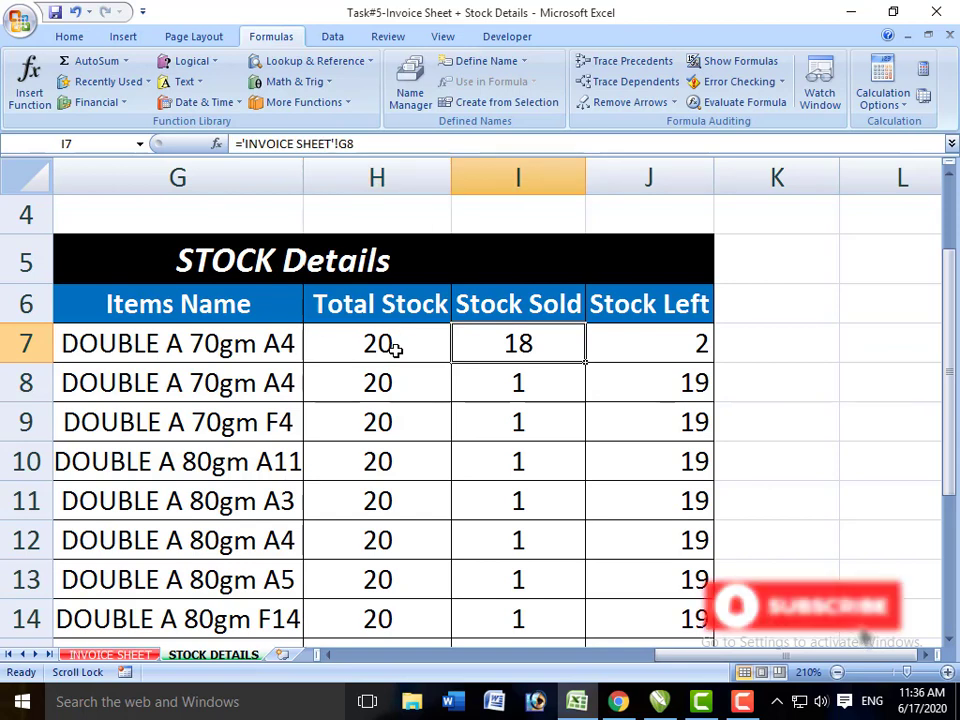
pyautogui.press('Right')
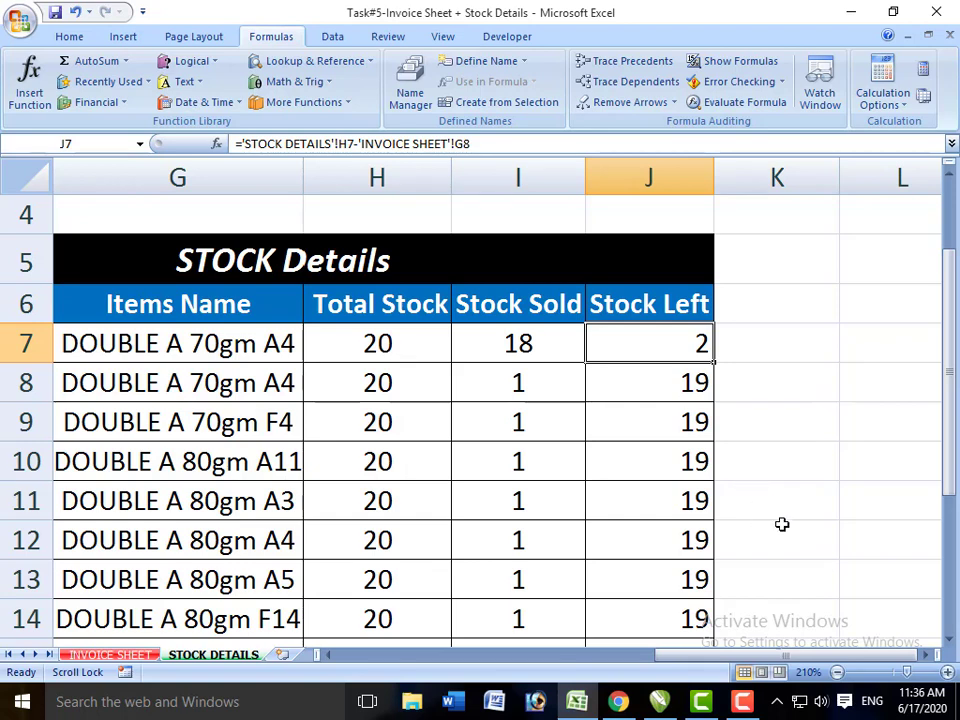
# Zoom the STOCK DETAILS sheet out to 140% and review the whole stock table
pyautogui.scroll(-1, 782, 524)
pyautogui.scroll(-1, 782, 524)
pyautogui.scroll(2, 782, 524)
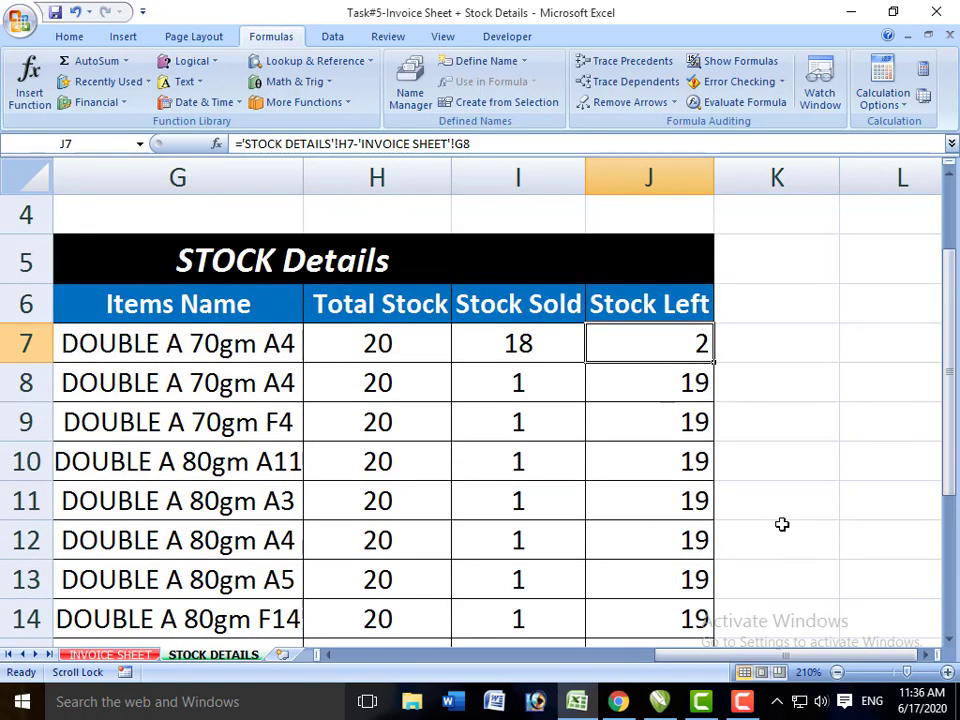
pyautogui.click(838, 672)
pyautogui.click(838, 672)
pyautogui.click(838, 672)
pyautogui.click(838, 672)
pyautogui.click(838, 672)
pyautogui.click(838, 672)
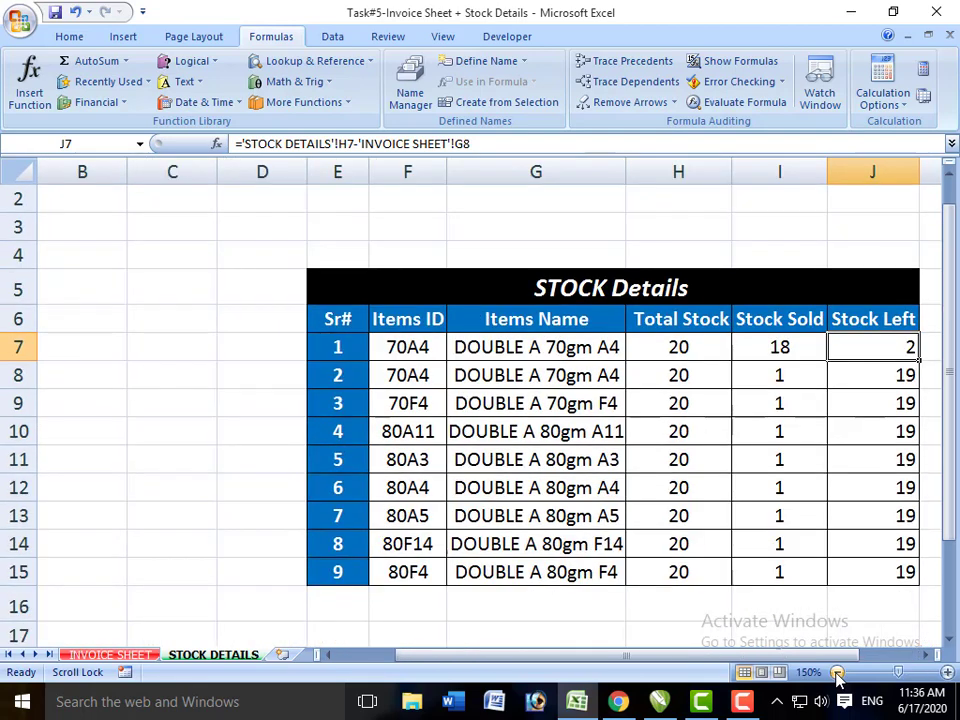
pyautogui.click(838, 672)
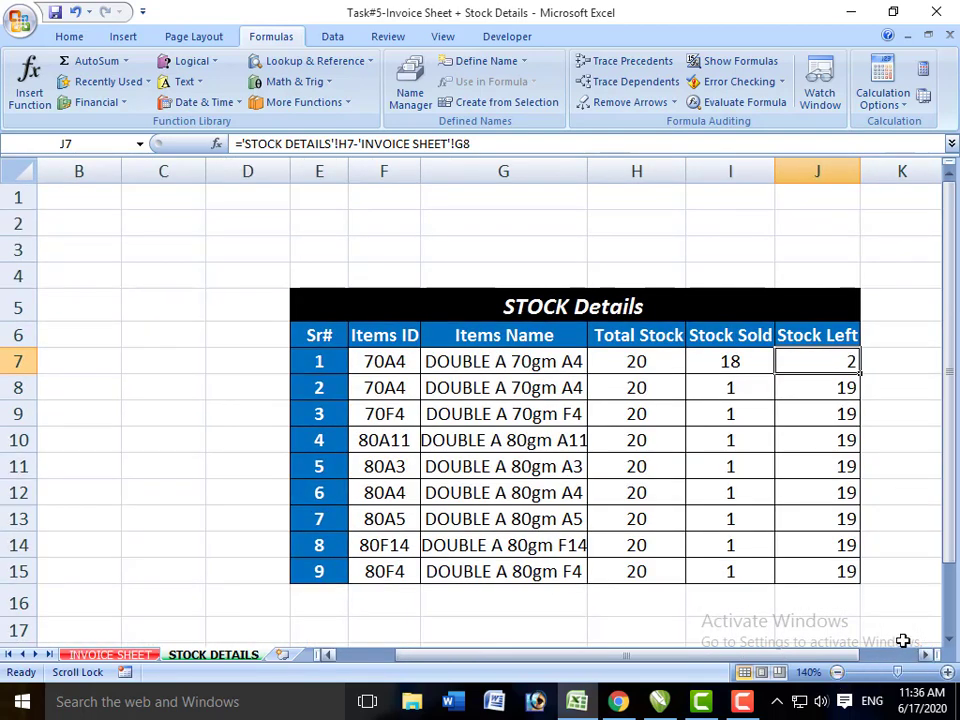
pyautogui.click(950, 641)
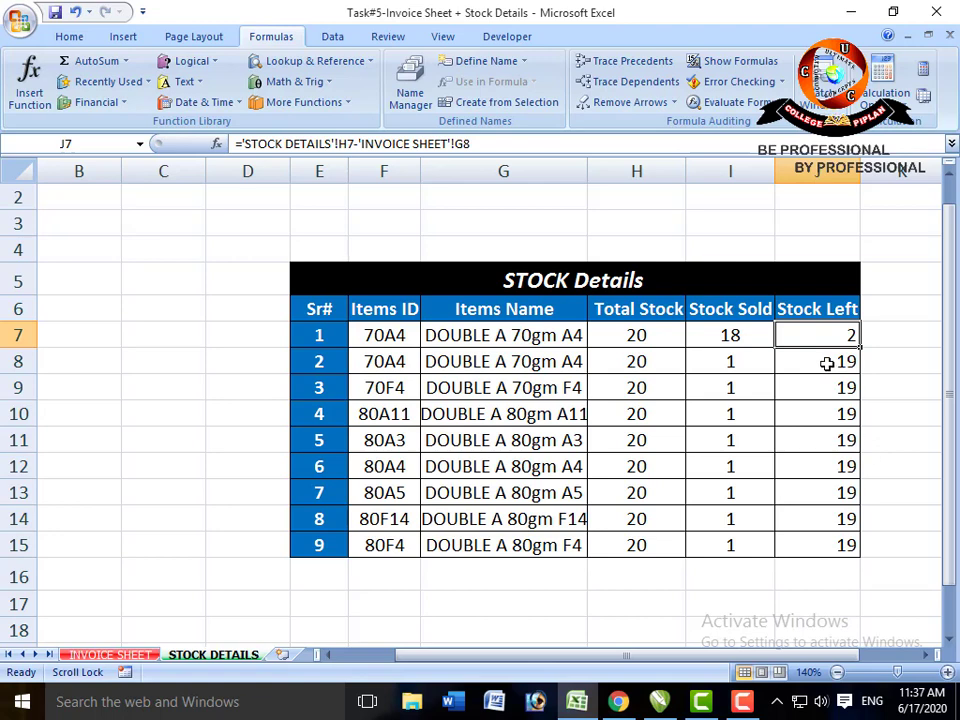
# Return to INVOICE SHEET and review the logo area and the totals block below the items
pyautogui.click(110, 655)
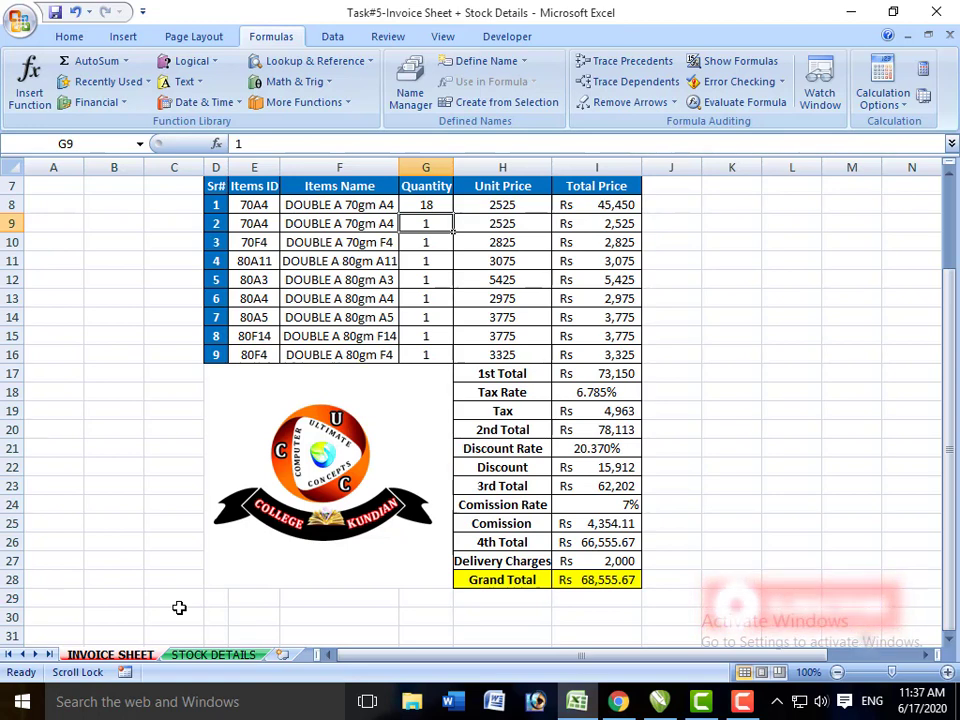
pyautogui.click(209, 376)
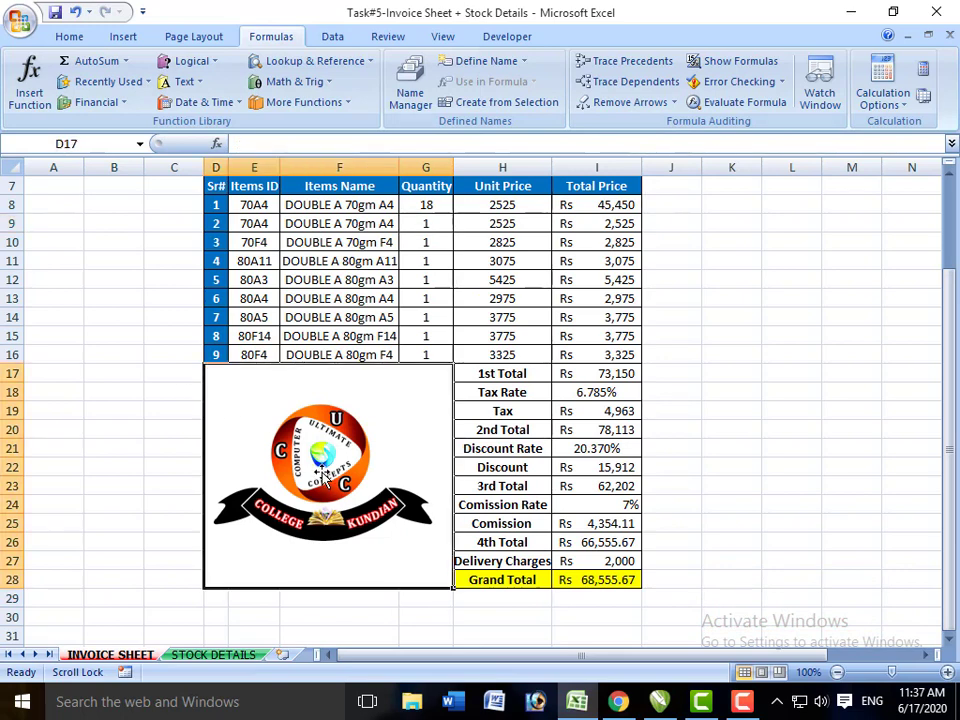
pyautogui.click(492, 430)
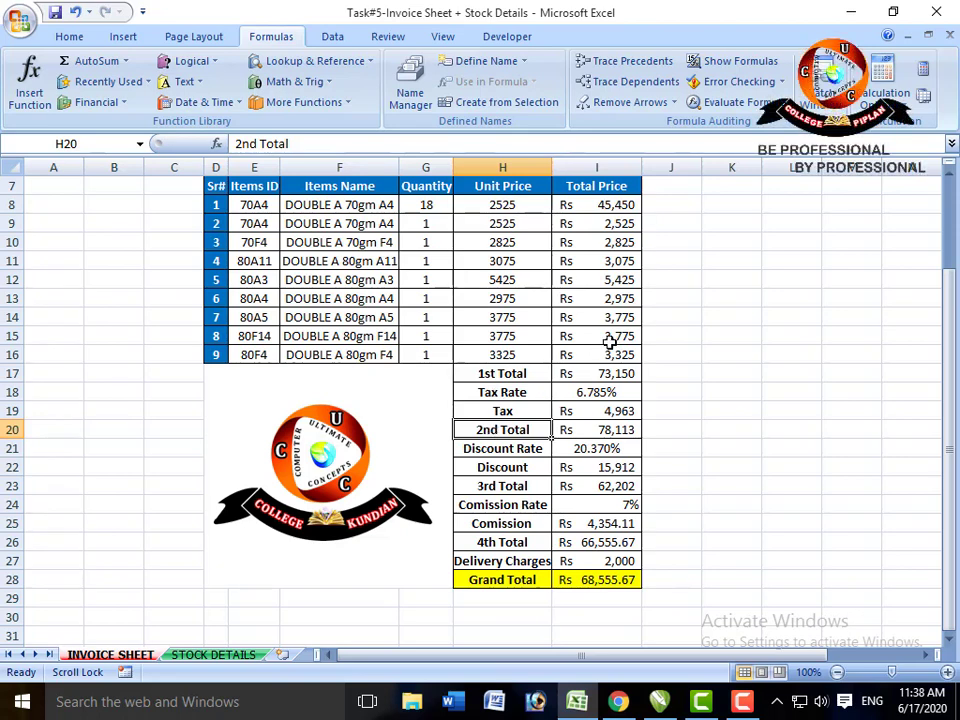
pyautogui.click(651, 341)
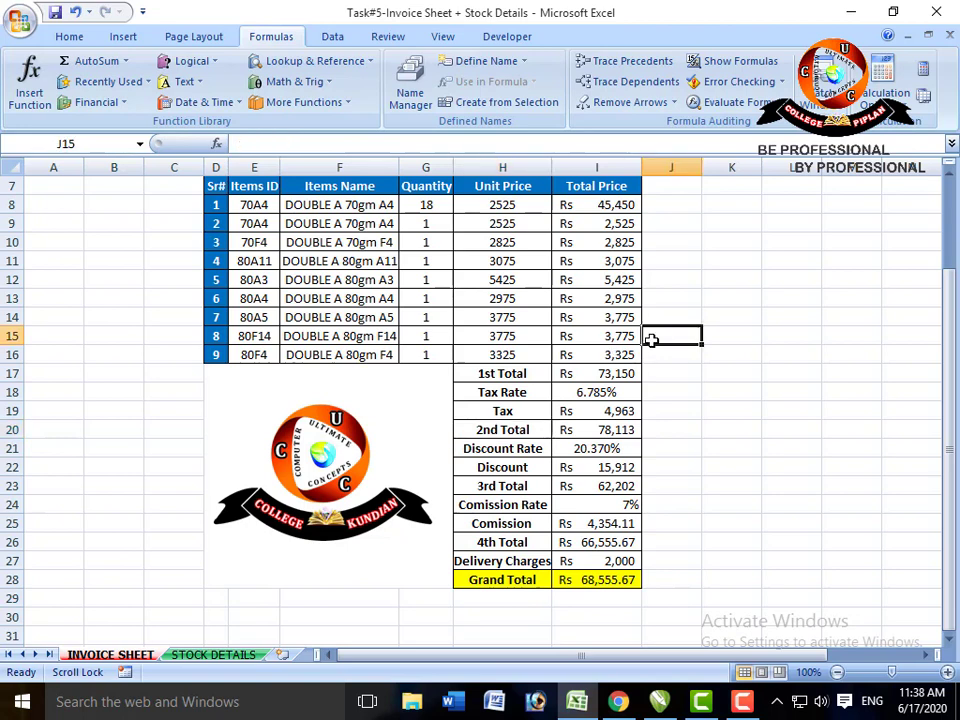